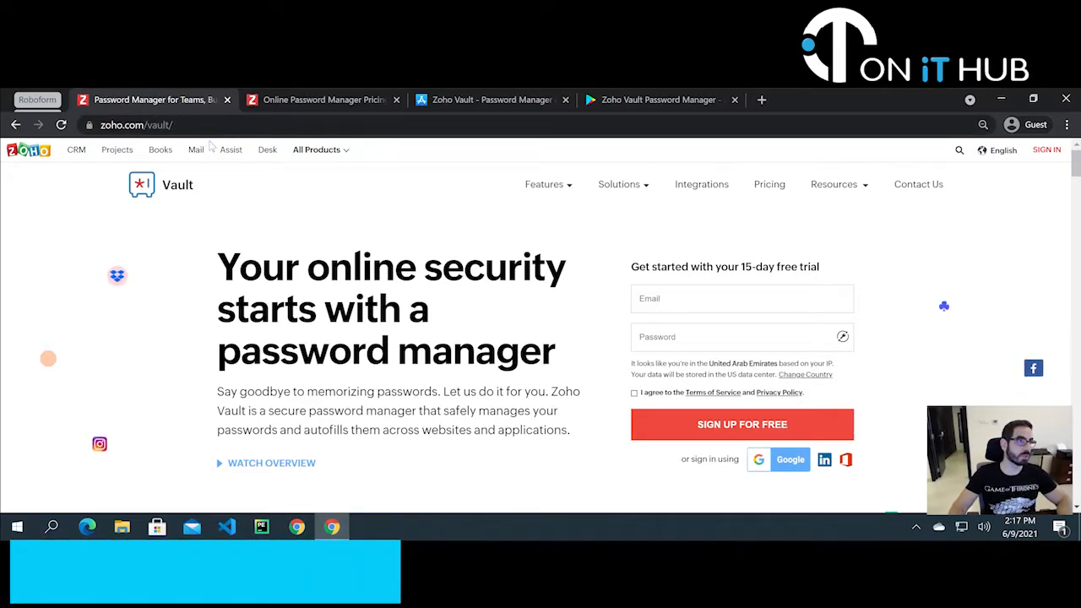
- Scroll down the Zoho Vault landing page and zoom the browser out one level
{"action": "scroll", "coordinate": [371, 270], "scroll_direction": "down", "scroll_amount": 1}
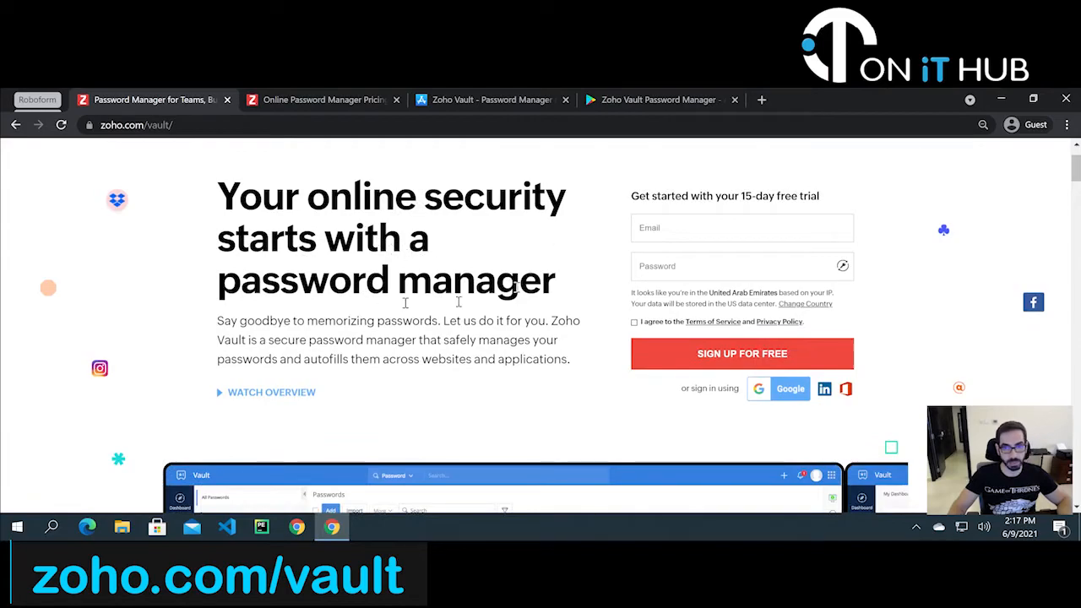
{"action": "scroll", "coordinate": [578, 294], "scroll_direction": "down", "scroll_amount": 4}
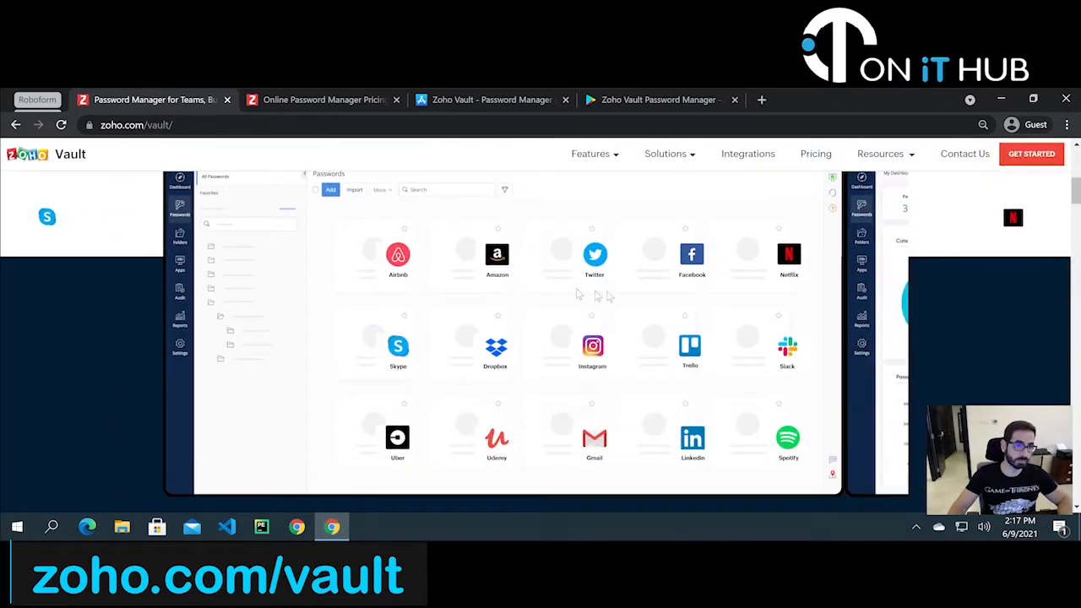
{"action": "scroll", "coordinate": [675, 292], "scroll_direction": "down", "scroll_amount": 2}
{"action": "scroll", "coordinate": [735, 344], "scroll_direction": "up", "scroll_amount": 4}
{"action": "scroll", "coordinate": [744, 348], "scroll_direction": "down", "scroll_amount": 2}
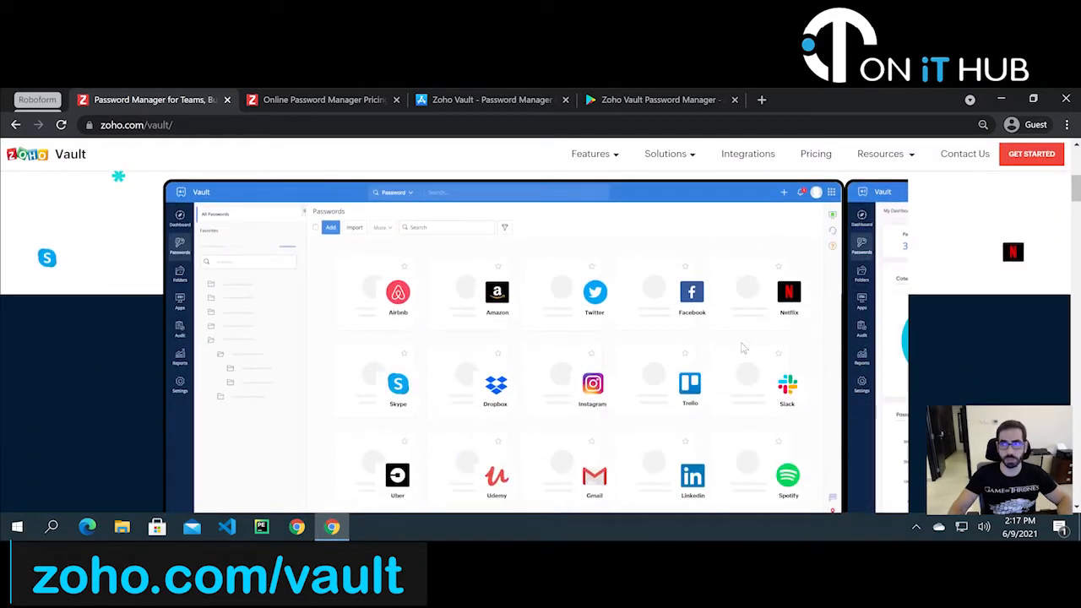
{"action": "key", "text": "ctrl+minus"}
{"action": "key", "text": "ctrl+minus"}
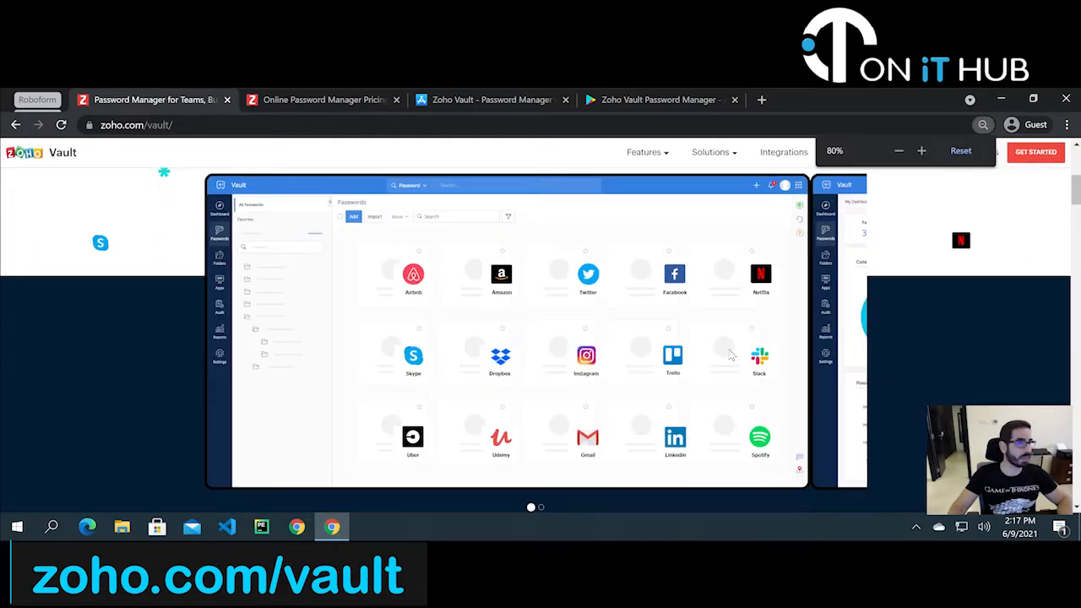
- Browse down to the integrations, return to the top, and switch to the Vault pricing page
{"action": "scroll", "coordinate": [661, 342], "scroll_direction": "down", "scroll_amount": 5}
{"action": "scroll", "coordinate": [662, 342], "scroll_direction": "down", "scroll_amount": 10}
{"action": "scroll", "coordinate": [662, 343], "scroll_direction": "down", "scroll_amount": 6}
{"action": "scroll", "coordinate": [157, 442], "scroll_direction": "up", "scroll_amount": 4}
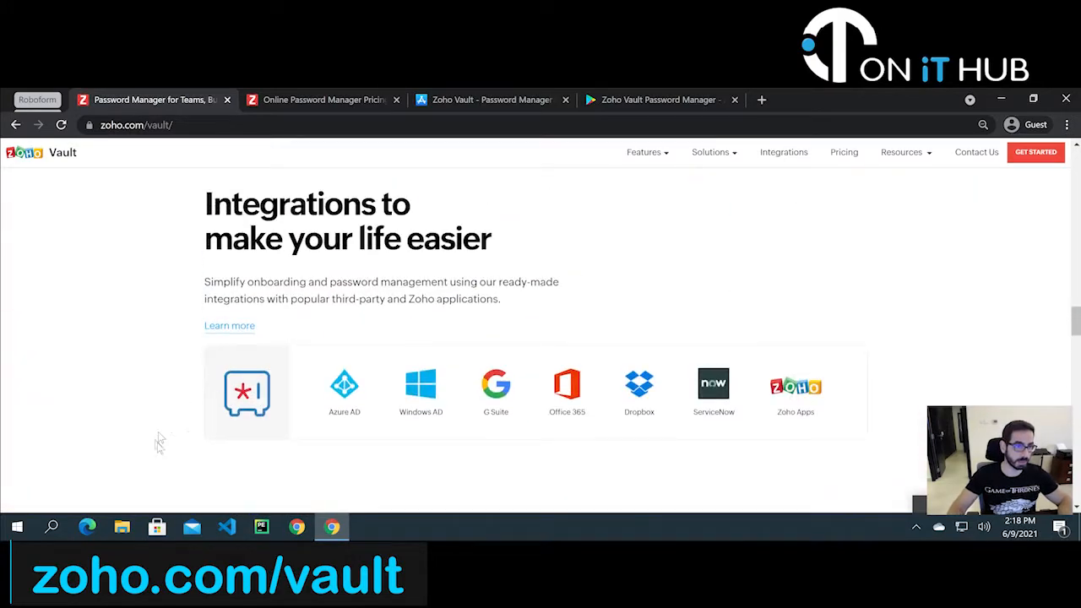
{"action": "left_click", "coordinate": [257, 406]}
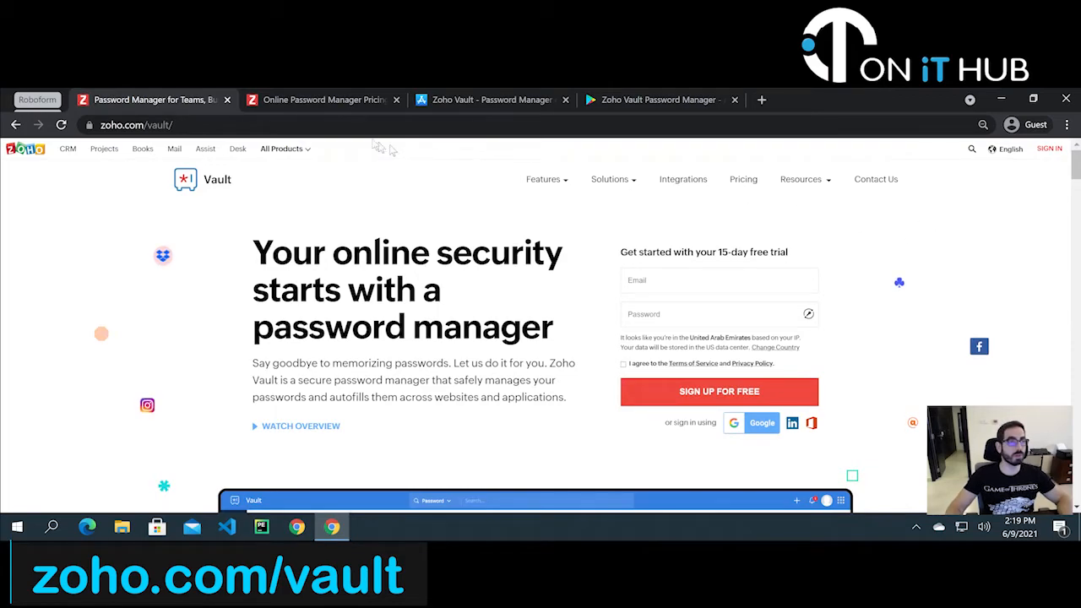
{"action": "left_click", "coordinate": [374, 101]}
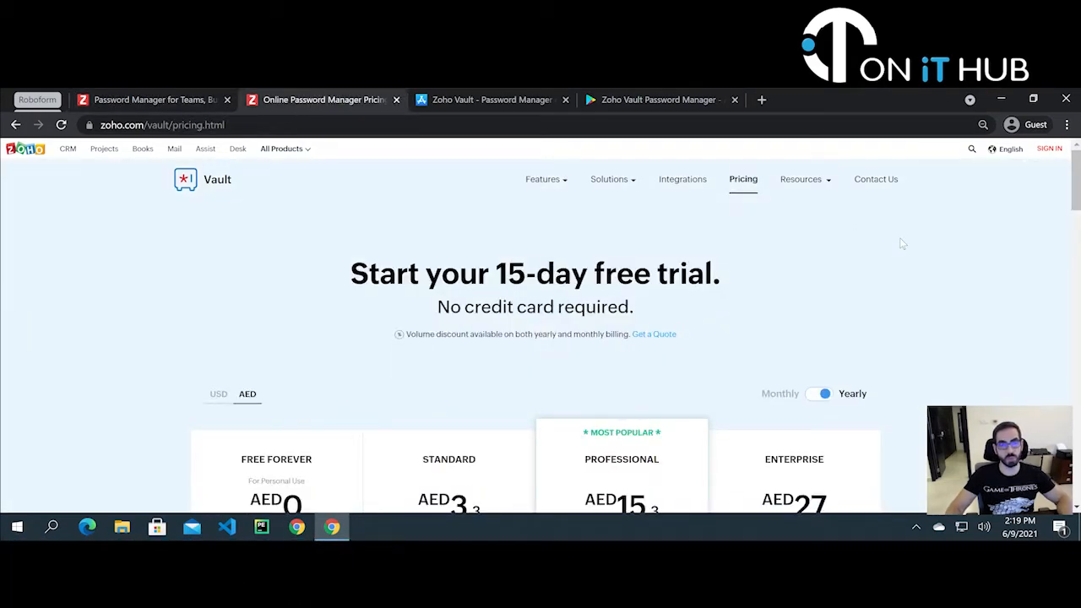
- Switch the plan prices from AED to USD and review the Free, Standard, Professional and Enterprise plans
{"action": "scroll", "coordinate": [907, 243], "scroll_direction": "down", "scroll_amount": 1}
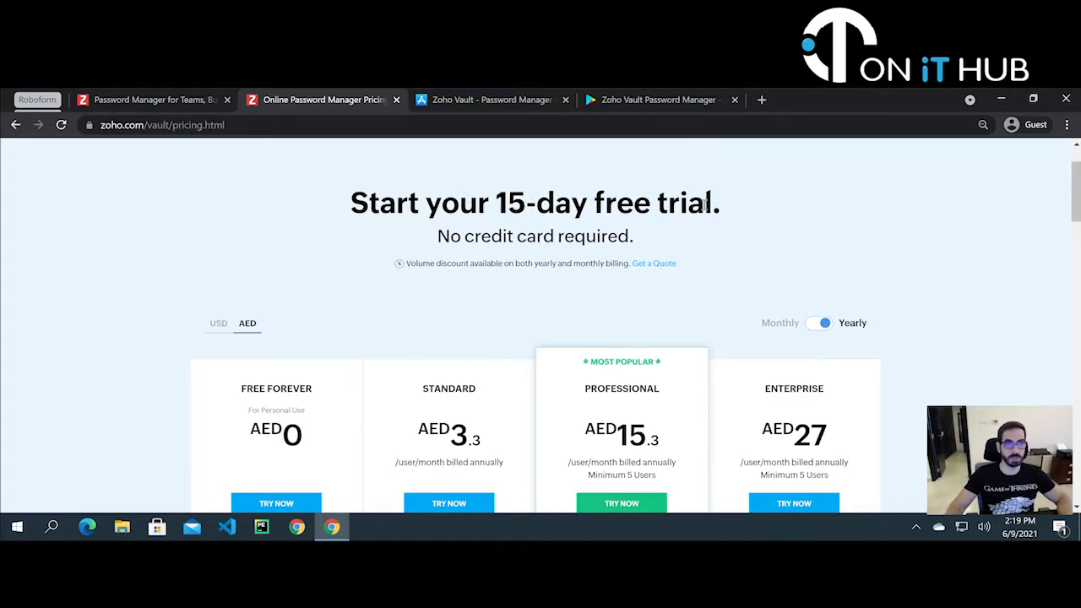
{"action": "left_click_drag", "start_coordinate": [441, 241], "coordinate": [635, 240]}
{"action": "left_click", "coordinate": [698, 249]}
{"action": "scroll", "coordinate": [701, 249], "scroll_direction": "down", "scroll_amount": 1}
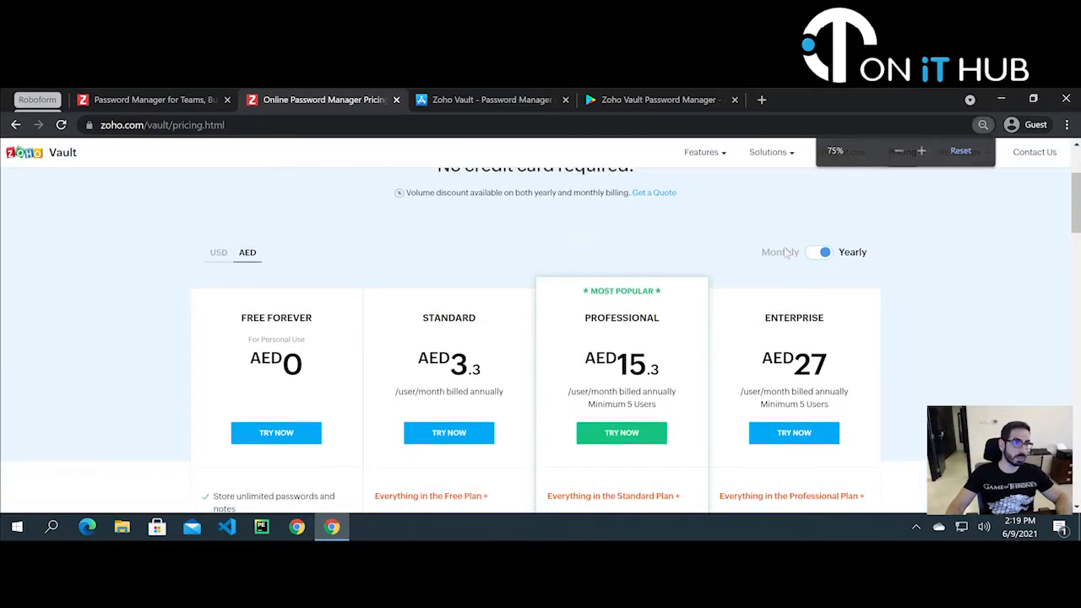
{"action": "scroll", "coordinate": [270, 294], "scroll_direction": "down", "scroll_amount": 2}
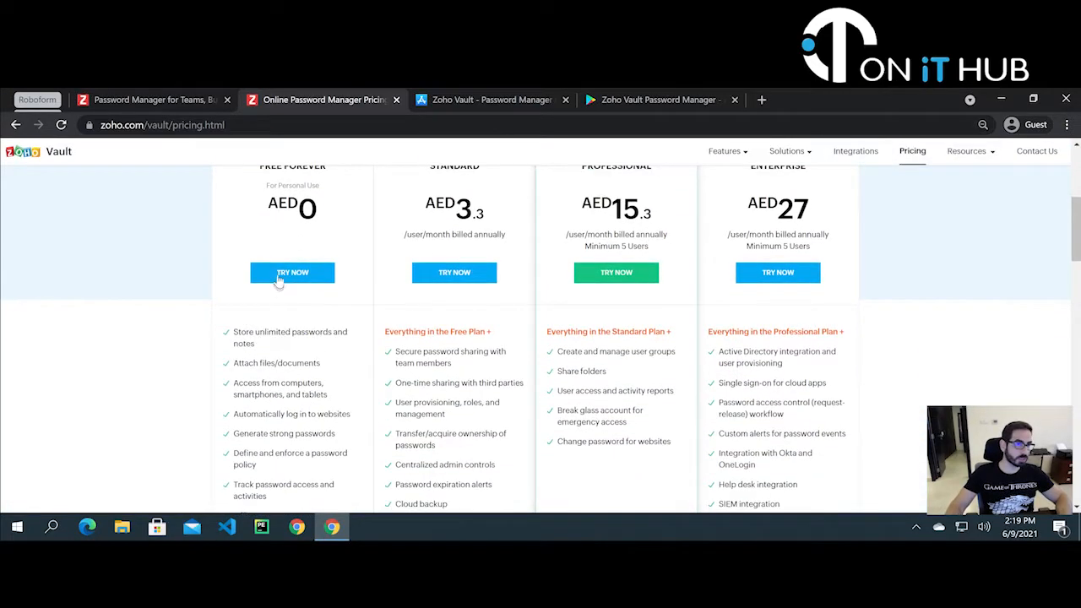
{"action": "scroll", "coordinate": [277, 279], "scroll_direction": "up", "scroll_amount": 1}
{"action": "left_click", "coordinate": [238, 175]}
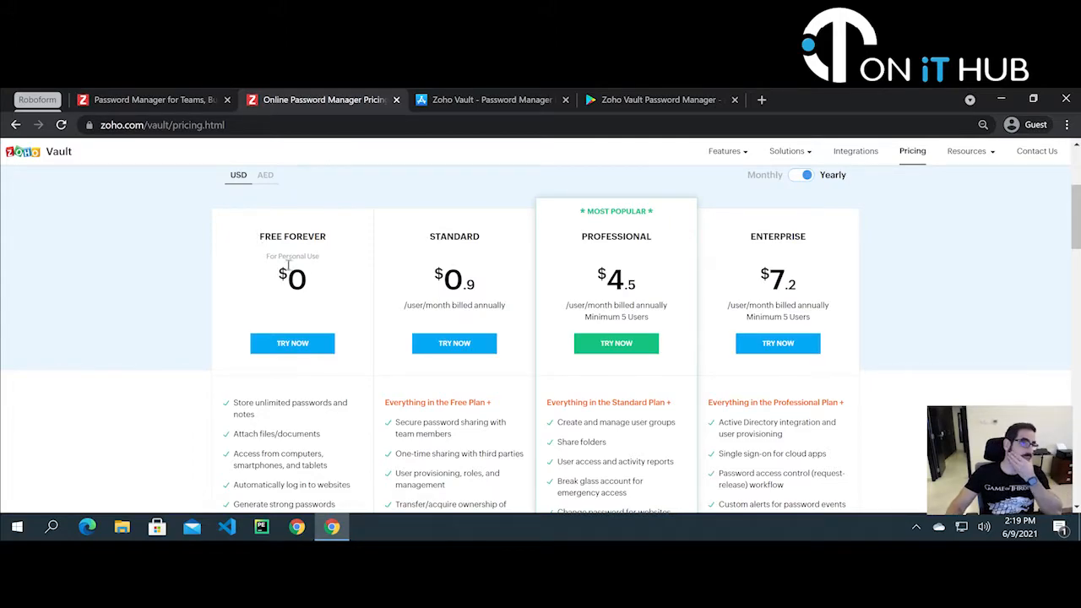
{"action": "scroll", "coordinate": [328, 287], "scroll_direction": "down", "scroll_amount": 1}
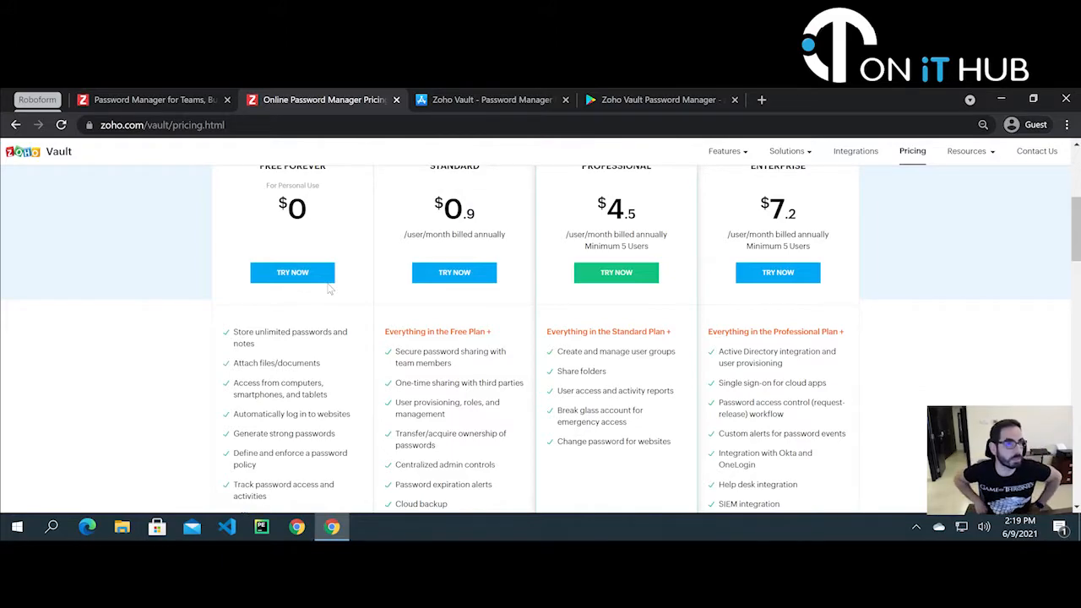
{"action": "scroll", "coordinate": [354, 318], "scroll_direction": "down", "scroll_amount": 1}
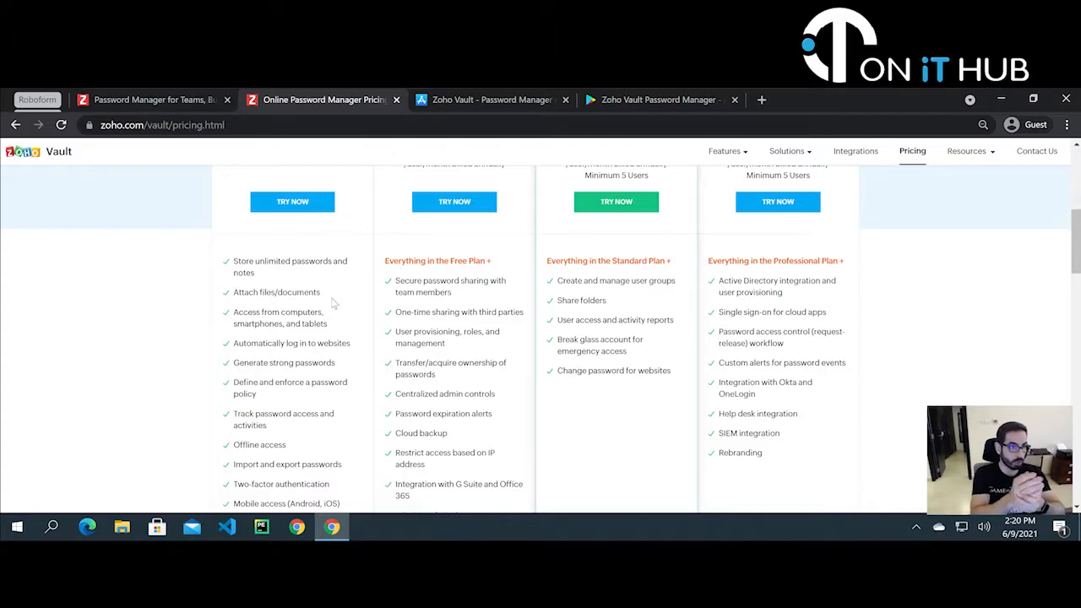
- Highlight the Generate strong passwords, Track password access and Two-factor authentication plan features
{"action": "scroll", "coordinate": [254, 230], "scroll_direction": "down", "scroll_amount": 1}
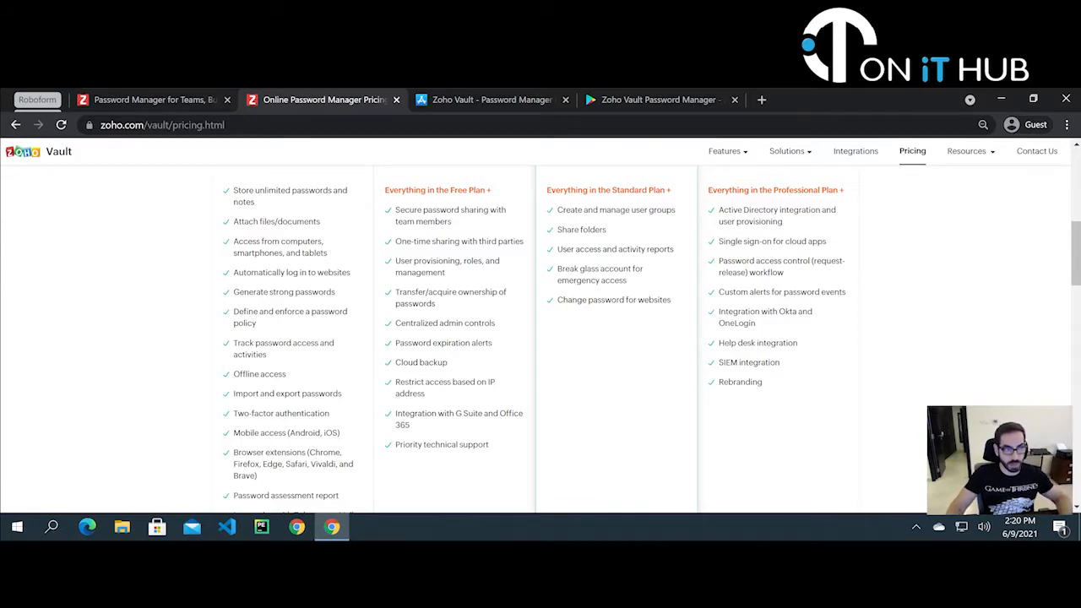
{"action": "scroll", "coordinate": [346, 289], "scroll_direction": "down", "scroll_amount": 1}
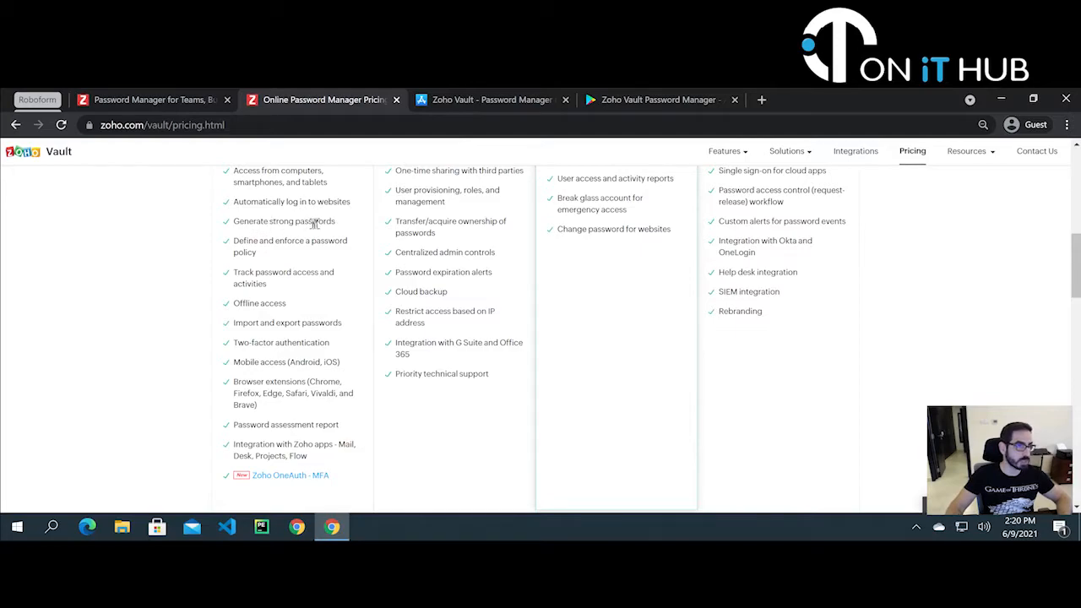
{"action": "left_click_drag", "start_coordinate": [249, 221], "coordinate": [341, 221]}
{"action": "left_click", "coordinate": [342, 229]}
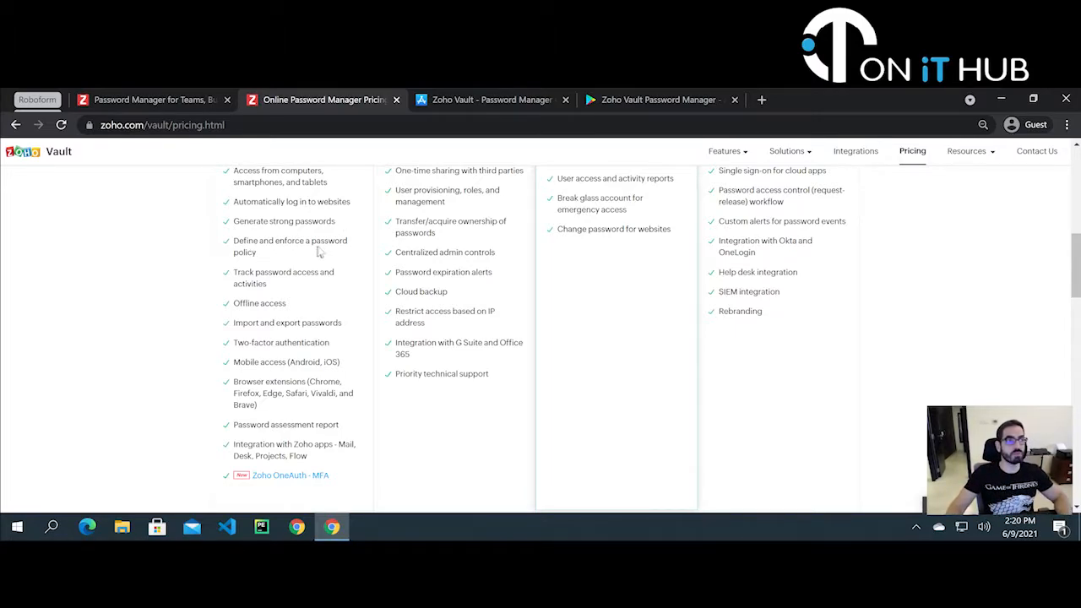
{"action": "triple_click", "coordinate": [247, 284]}
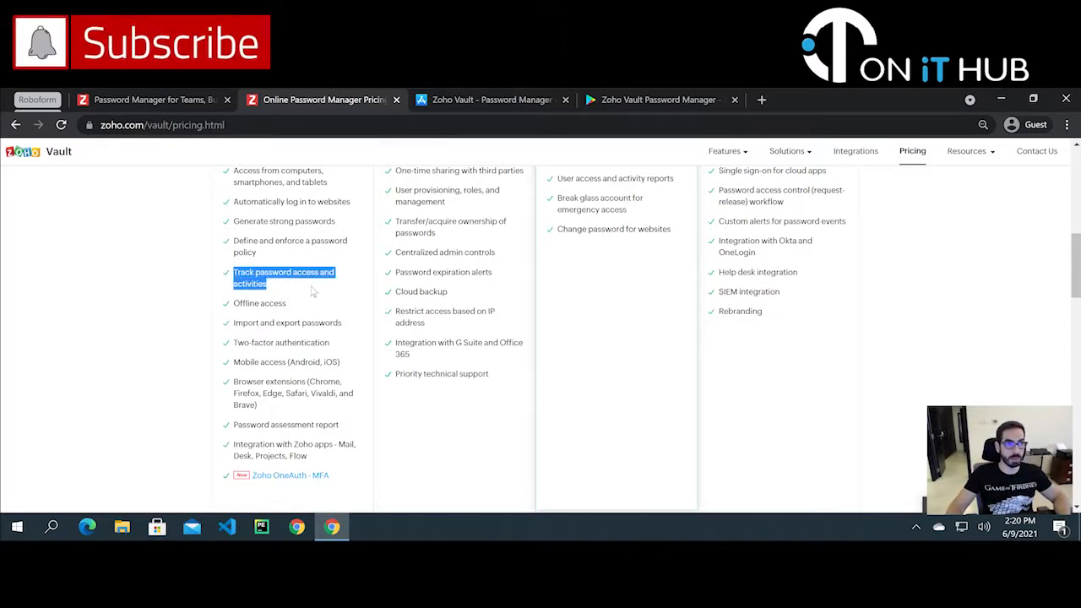
{"action": "left_click", "coordinate": [313, 291]}
{"action": "scroll", "coordinate": [312, 292], "scroll_direction": "down", "scroll_amount": 1}
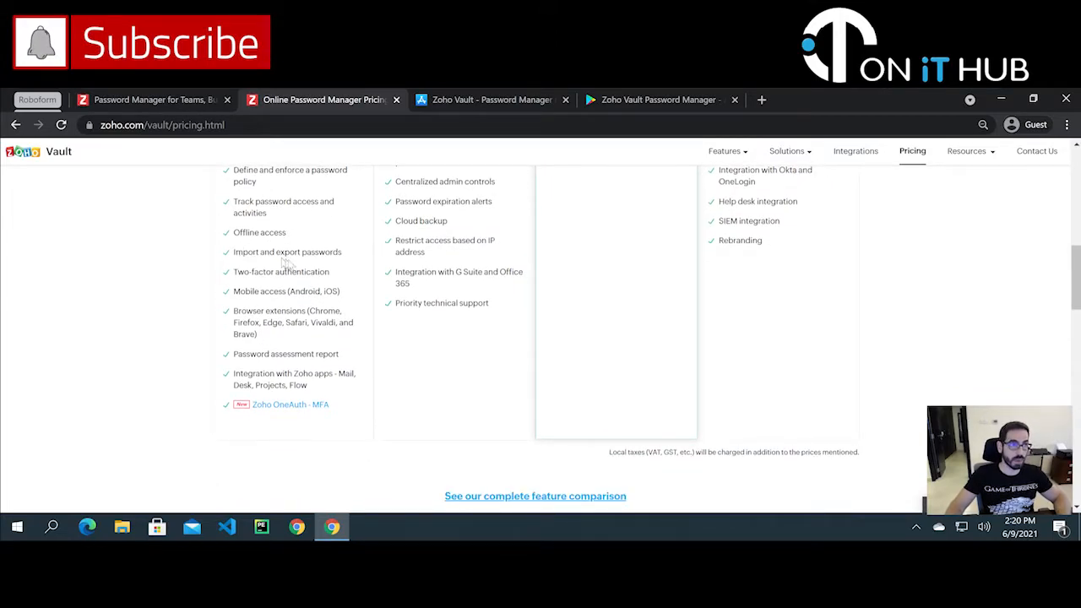
{"action": "left_click_drag", "start_coordinate": [234, 272], "coordinate": [337, 271]}
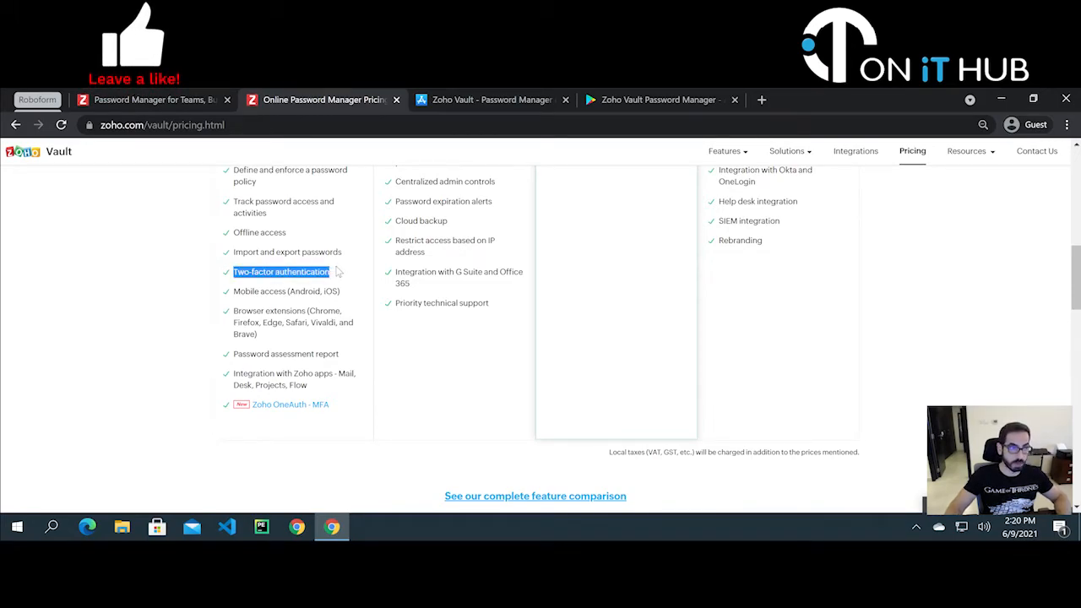
{"action": "left_click", "coordinate": [276, 289]}
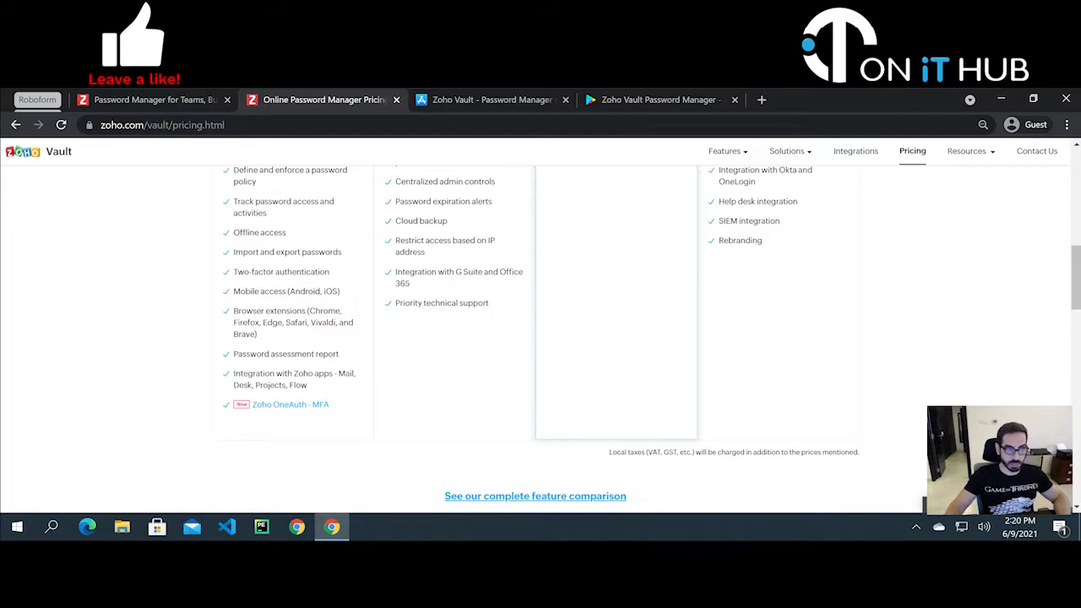
- Finish reviewing the plan feature lists and switch to the Zoho Vault App Store listing
{"action": "scroll", "coordinate": [296, 321], "scroll_direction": "down", "scroll_amount": 1}
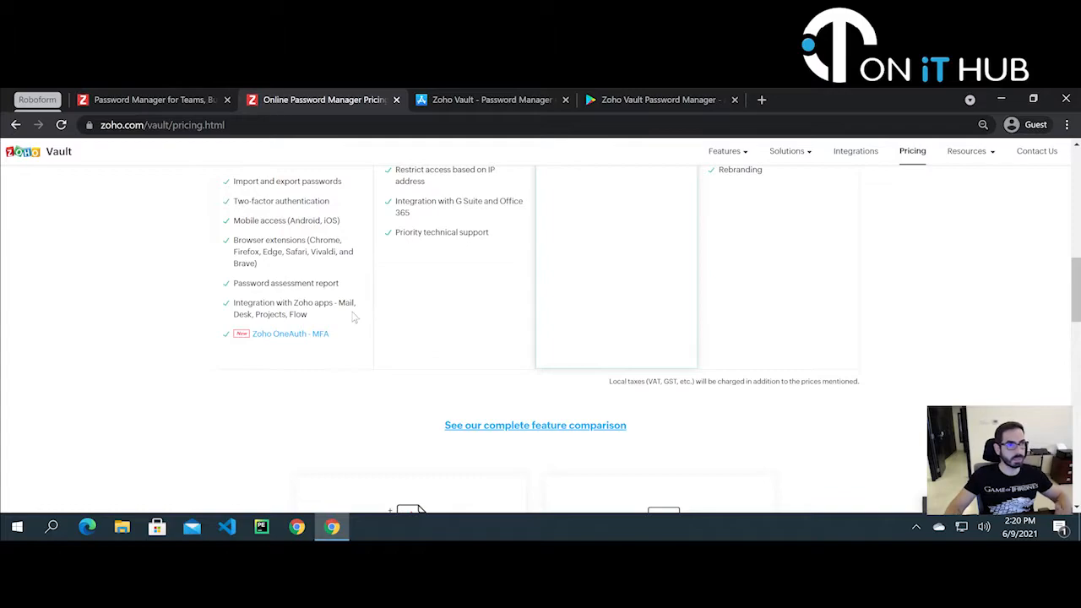
{"action": "scroll", "coordinate": [354, 317], "scroll_direction": "up", "scroll_amount": 4}
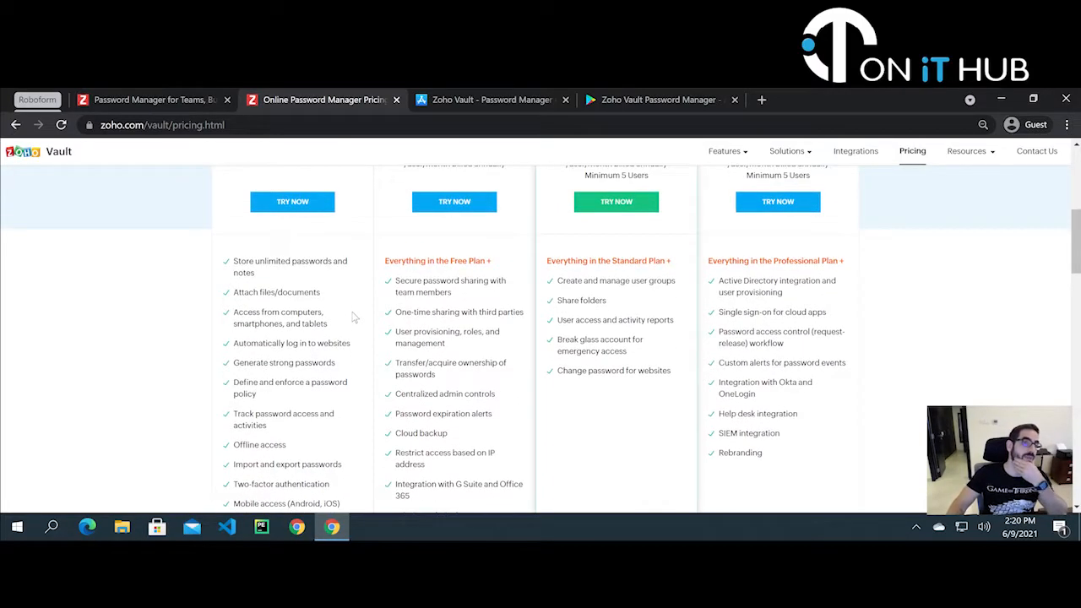
{"action": "scroll", "coordinate": [455, 250], "scroll_direction": "up", "scroll_amount": 2}
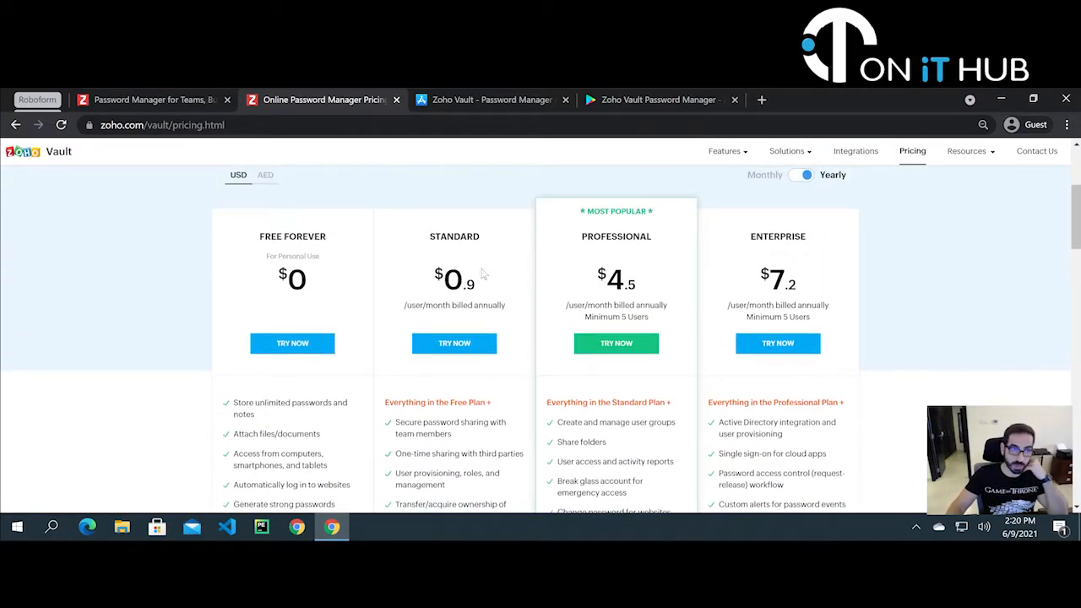
{"action": "scroll", "coordinate": [483, 273], "scroll_direction": "down", "scroll_amount": 1}
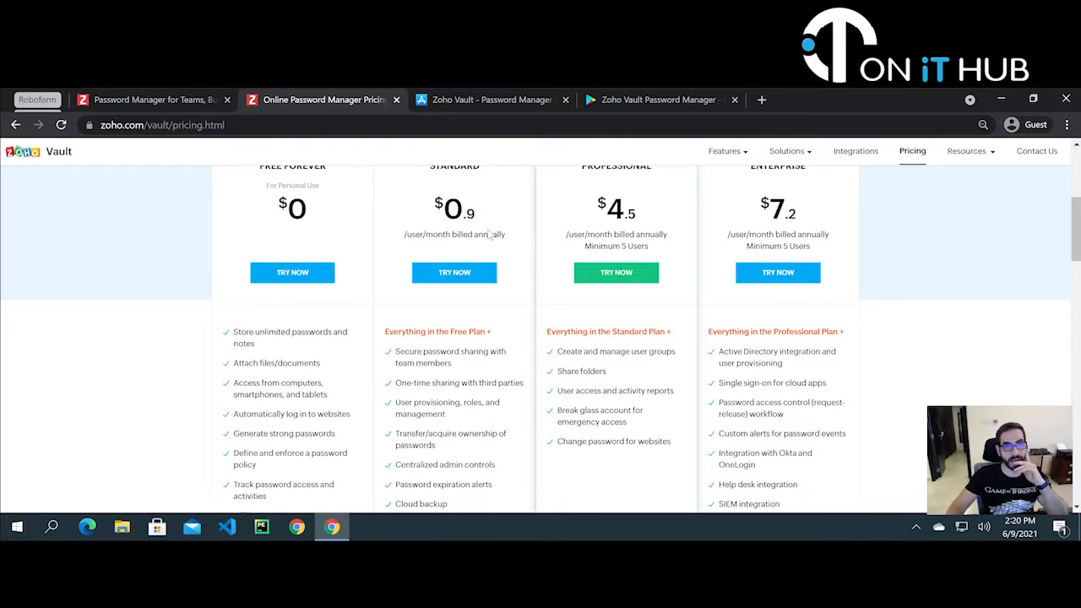
{"action": "scroll", "coordinate": [490, 235], "scroll_direction": "down", "scroll_amount": 1}
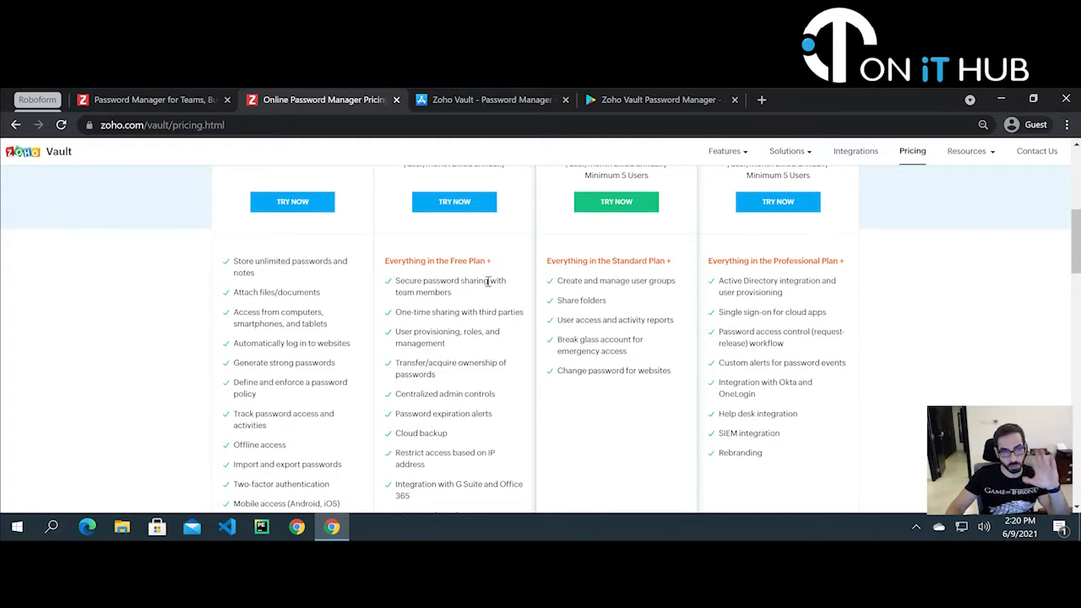
{"action": "scroll", "coordinate": [573, 336], "scroll_direction": "up", "scroll_amount": 6}
{"action": "scroll", "coordinate": [573, 335], "scroll_direction": "down", "scroll_amount": 1}
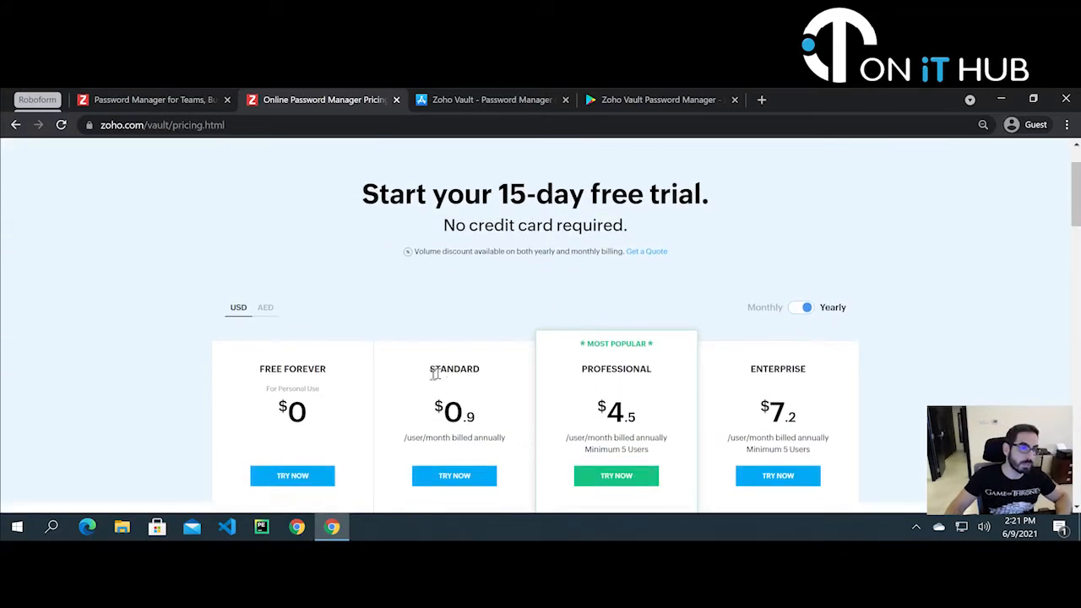
{"action": "scroll", "coordinate": [359, 338], "scroll_direction": "down", "scroll_amount": 1}
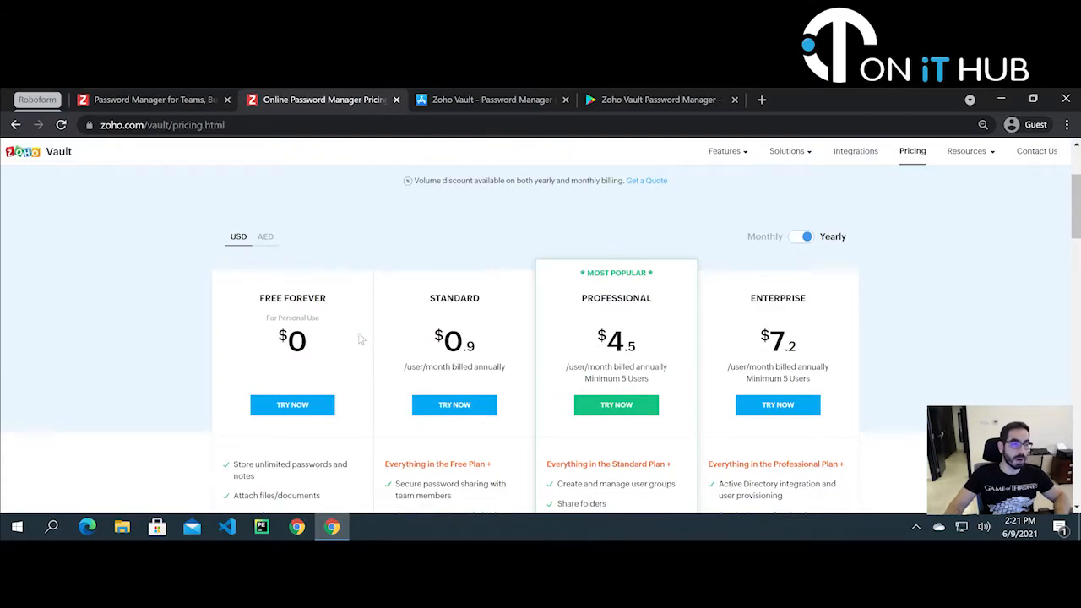
{"action": "left_click", "coordinate": [481, 99]}
- Note the 4.7 rating from 335 ratings, compare the Google Play listing, then return to the App Store
{"action": "scroll", "coordinate": [620, 251], "scroll_direction": "down", "scroll_amount": 1}
{"action": "scroll", "coordinate": [620, 249], "scroll_direction": "up", "scroll_amount": 1}
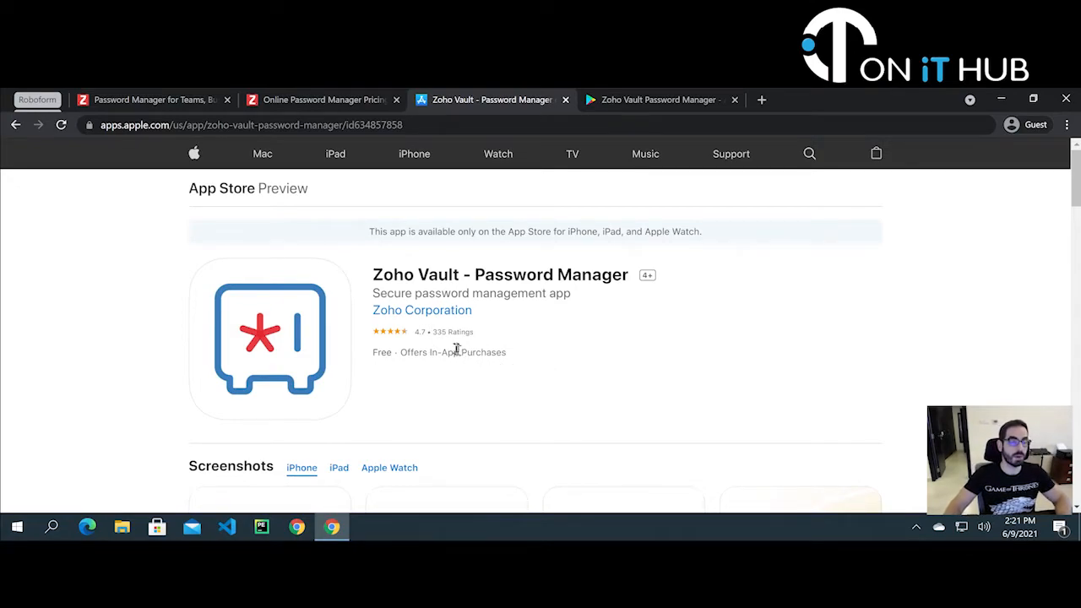
{"action": "left_click_drag", "start_coordinate": [433, 333], "coordinate": [498, 334]}
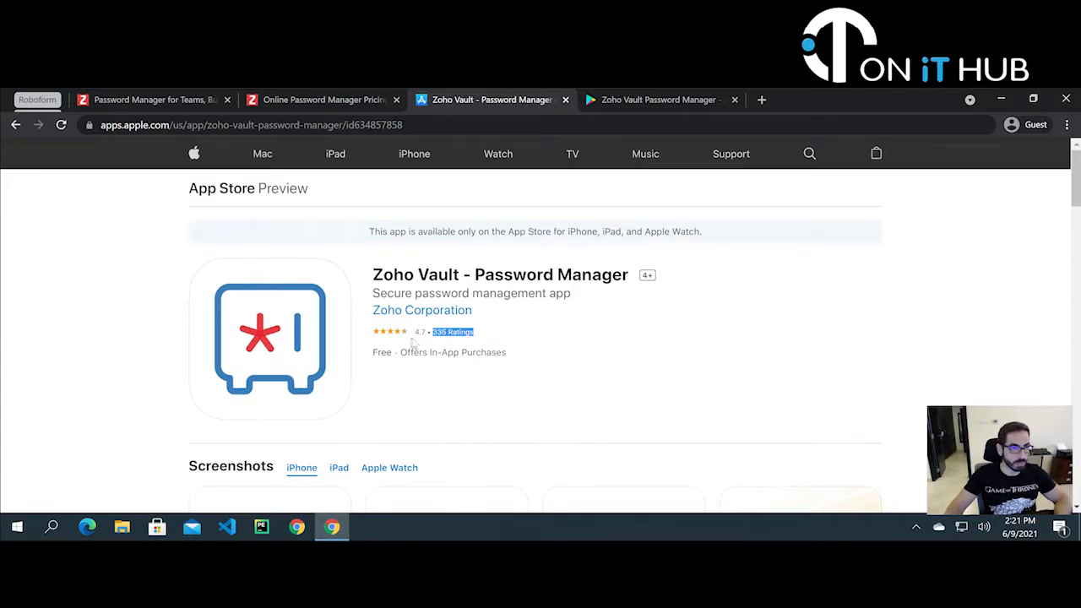
{"action": "left_click_drag", "start_coordinate": [413, 332], "coordinate": [425, 332]}
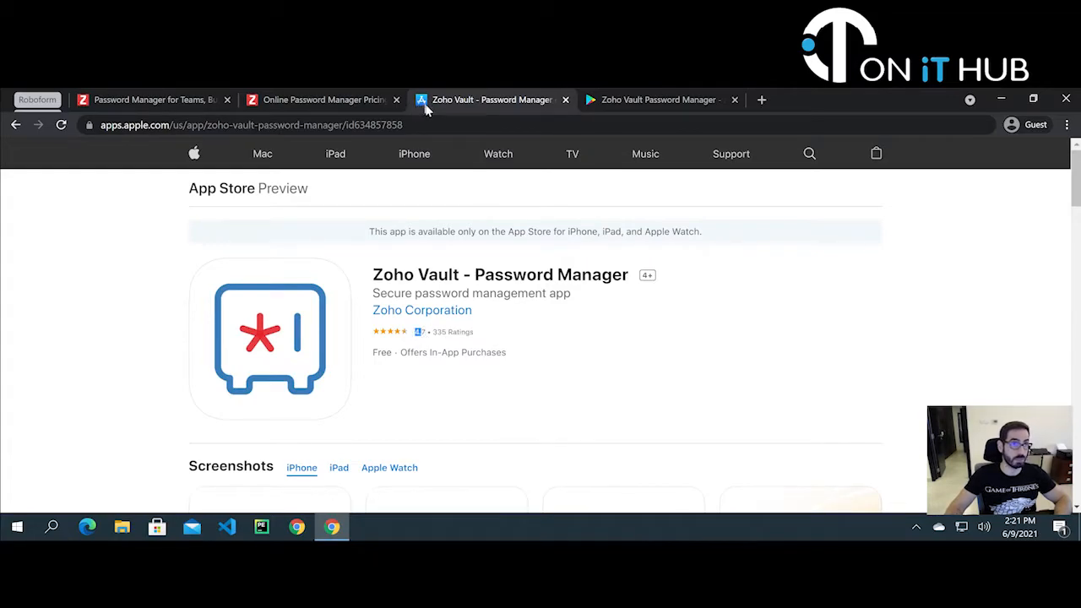
{"action": "left_click", "coordinate": [621, 100]}
{"action": "scroll", "coordinate": [647, 236], "scroll_direction": "down", "scroll_amount": 2}
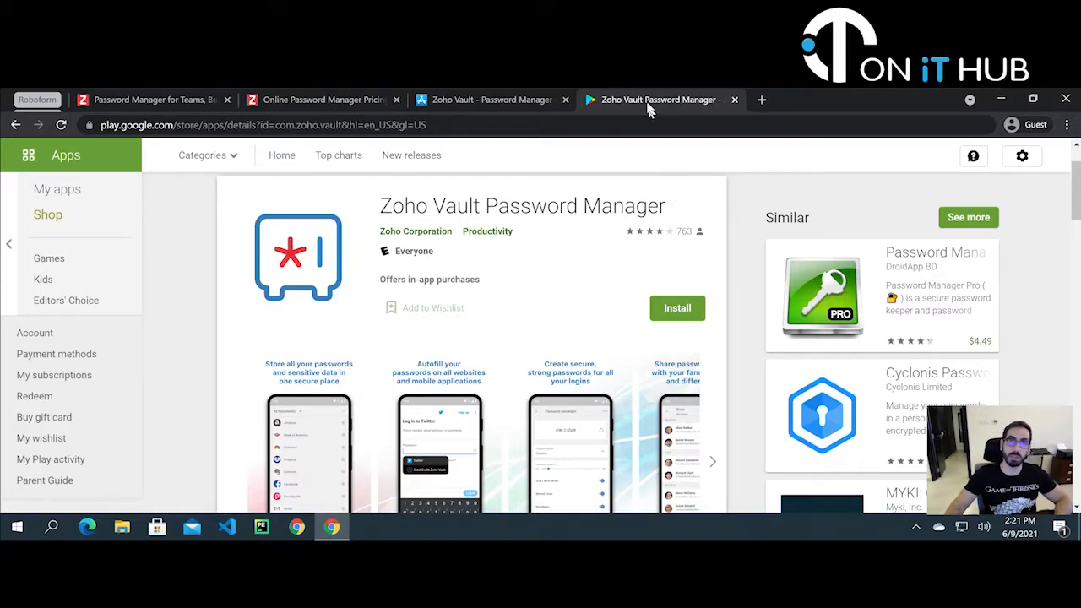
{"action": "left_click", "coordinate": [461, 99]}
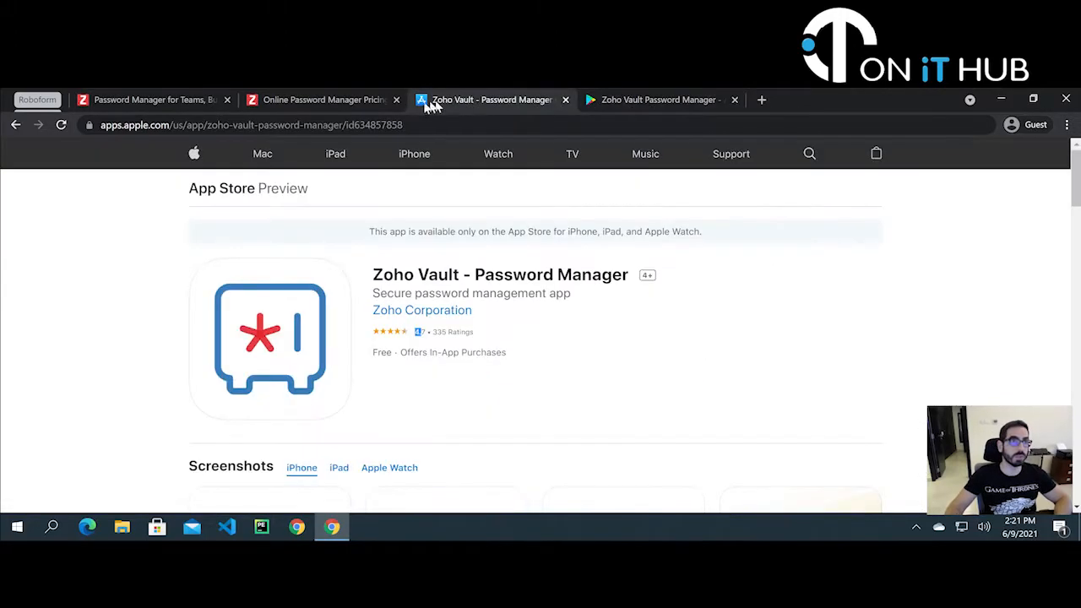
- Start signing up for the Free Forever plan from the Vault pricing page
{"action": "left_click", "coordinate": [330, 102]}
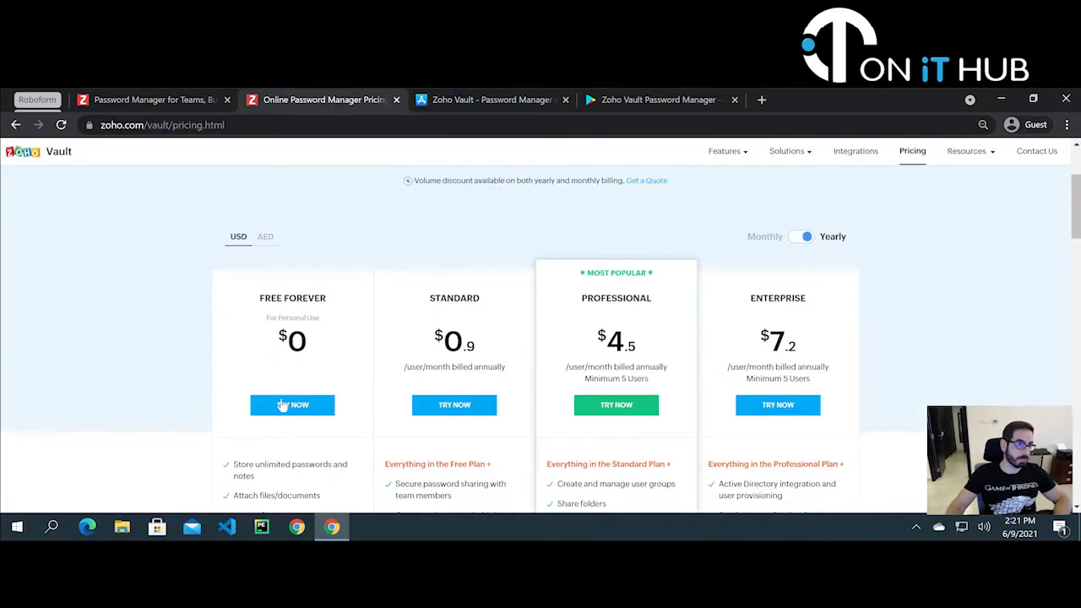
{"action": "scroll", "coordinate": [283, 407], "scroll_direction": "down", "scroll_amount": 3}
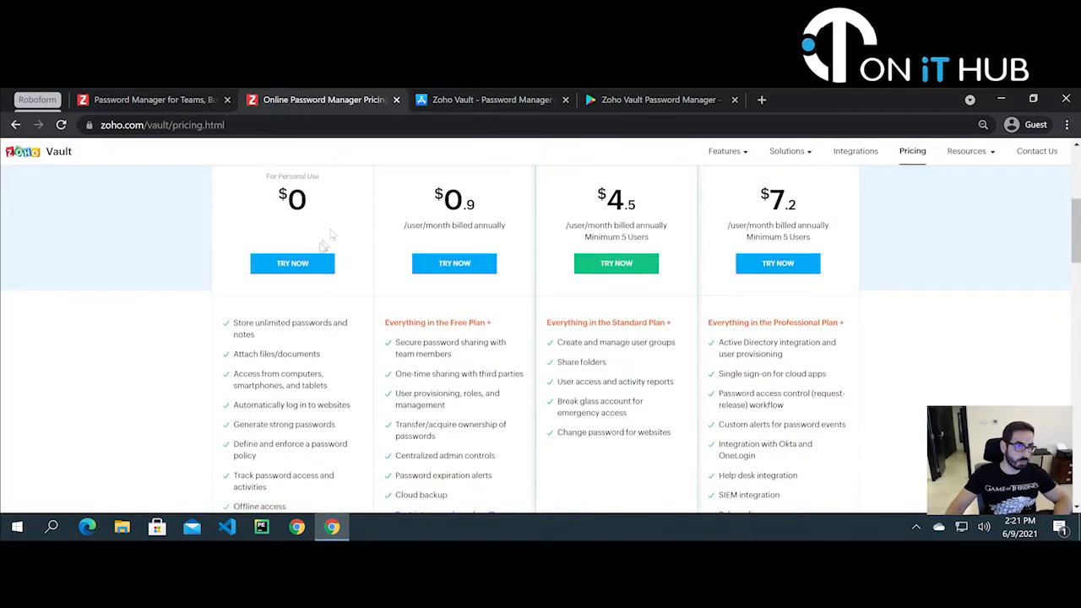
{"action": "left_click", "coordinate": [306, 267]}
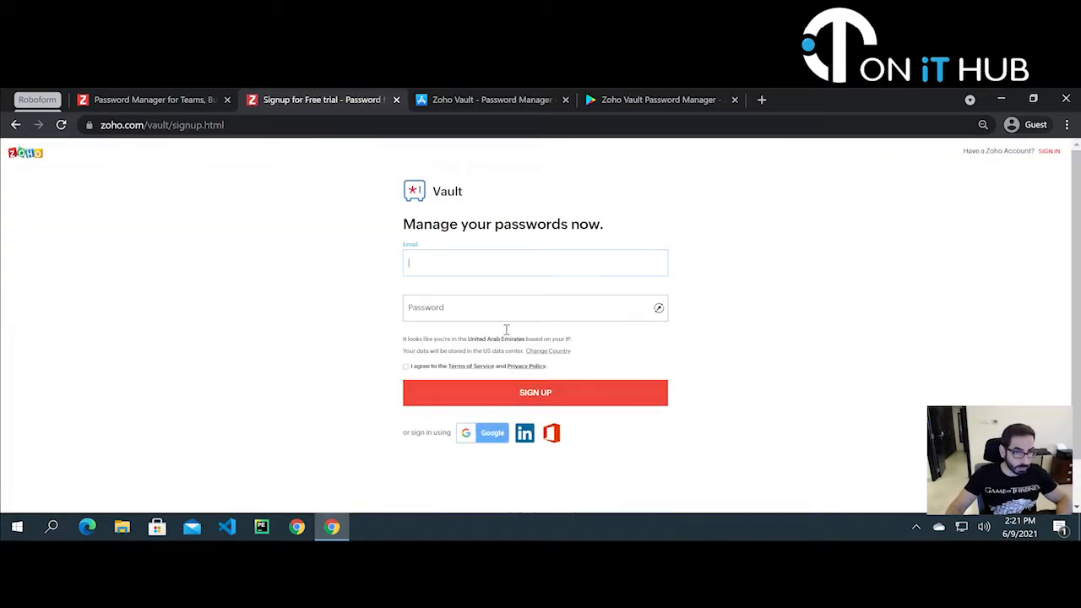
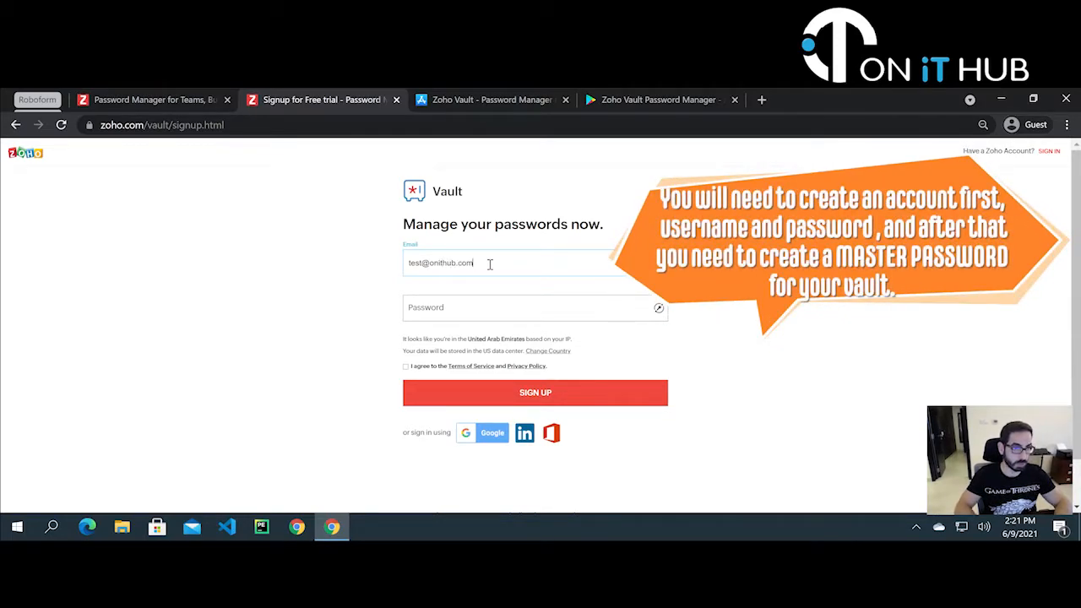
- Enter the account e-mail and password, agree to the Terms of Service, and sign up
{"action": "key", "text": "Tab"}
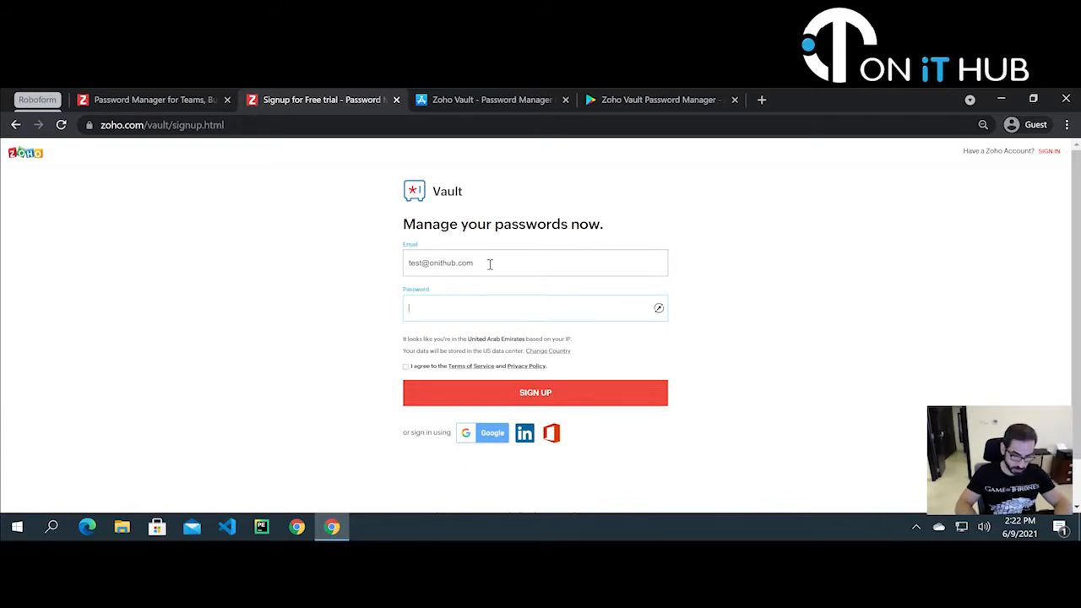
{"action": "type", "text": "••••••••"}
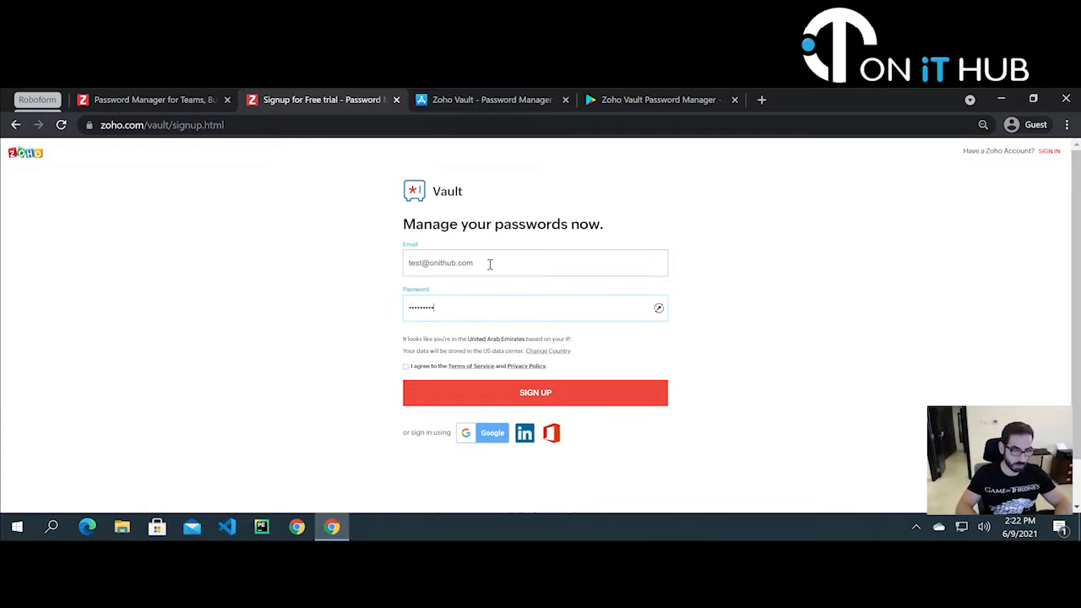
{"action": "type", "text": "•"}
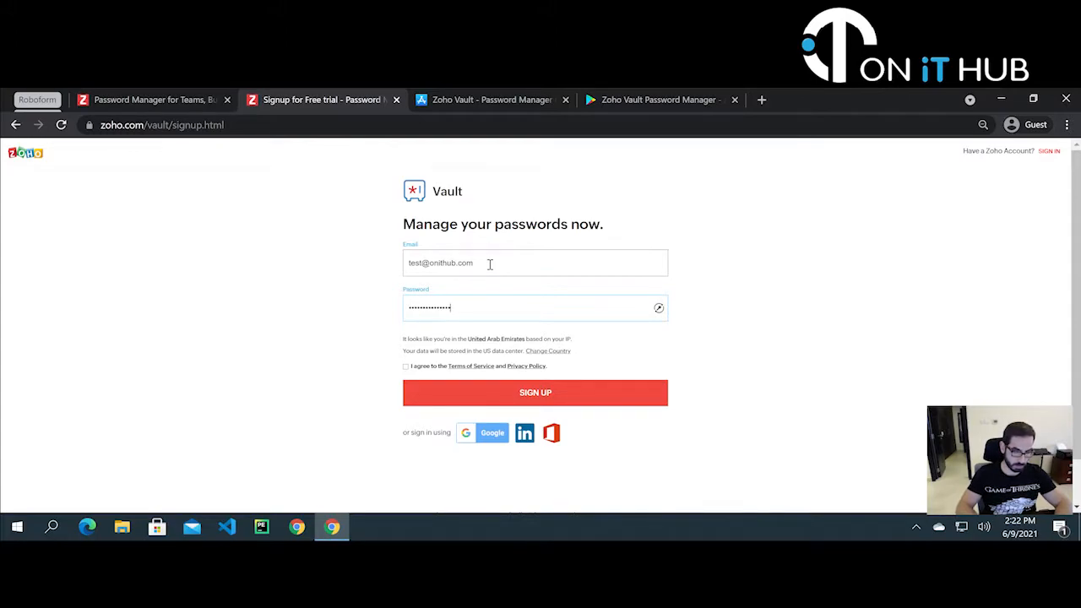
{"action": "type", "text": "•••"}
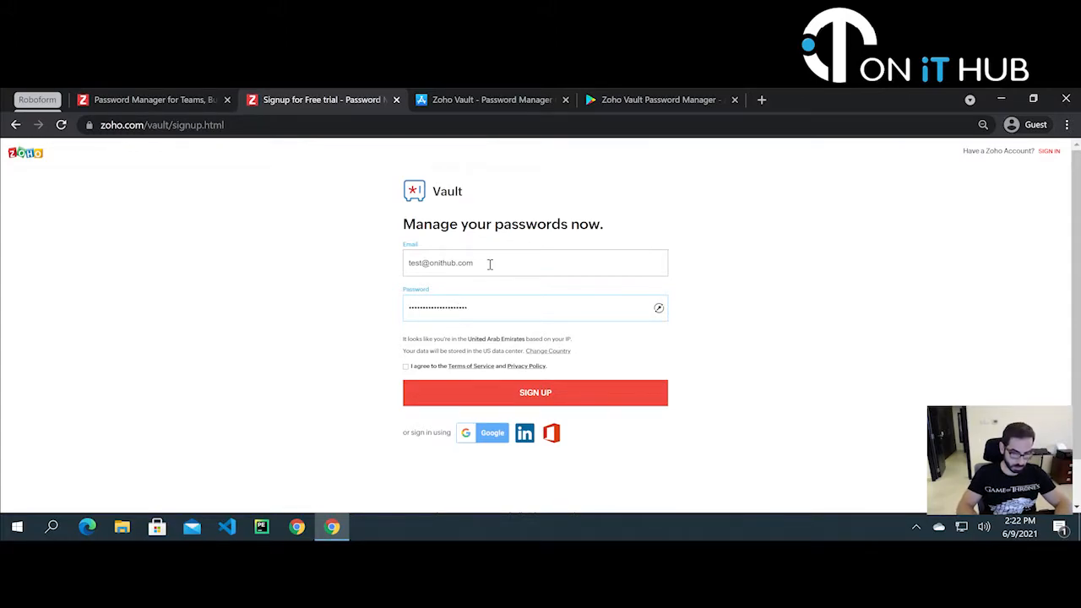
{"action": "type", "text": "•••••"}
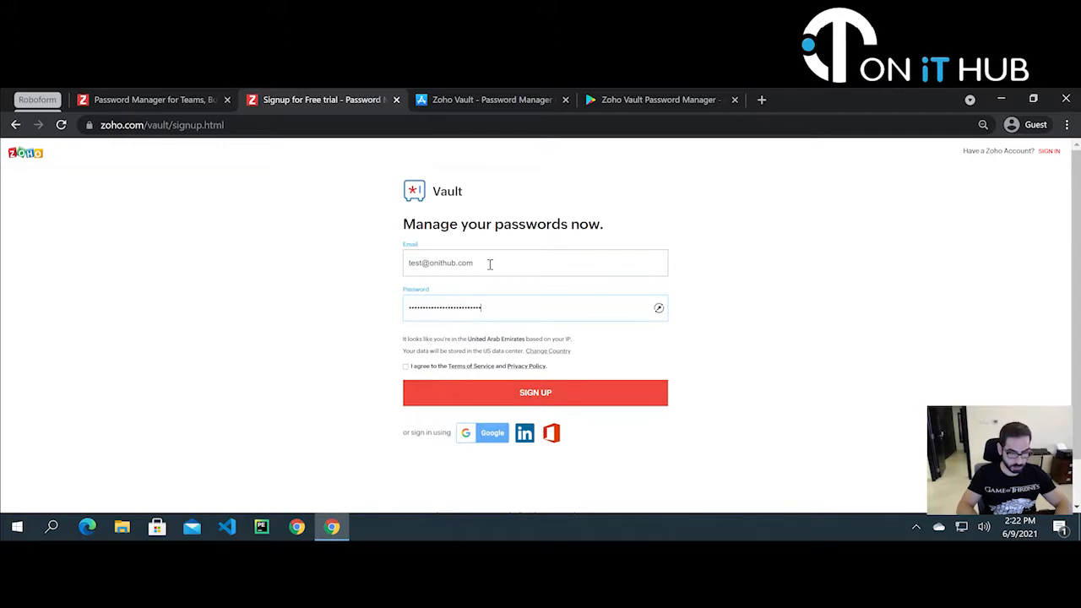
{"action": "type", "text": "••"}
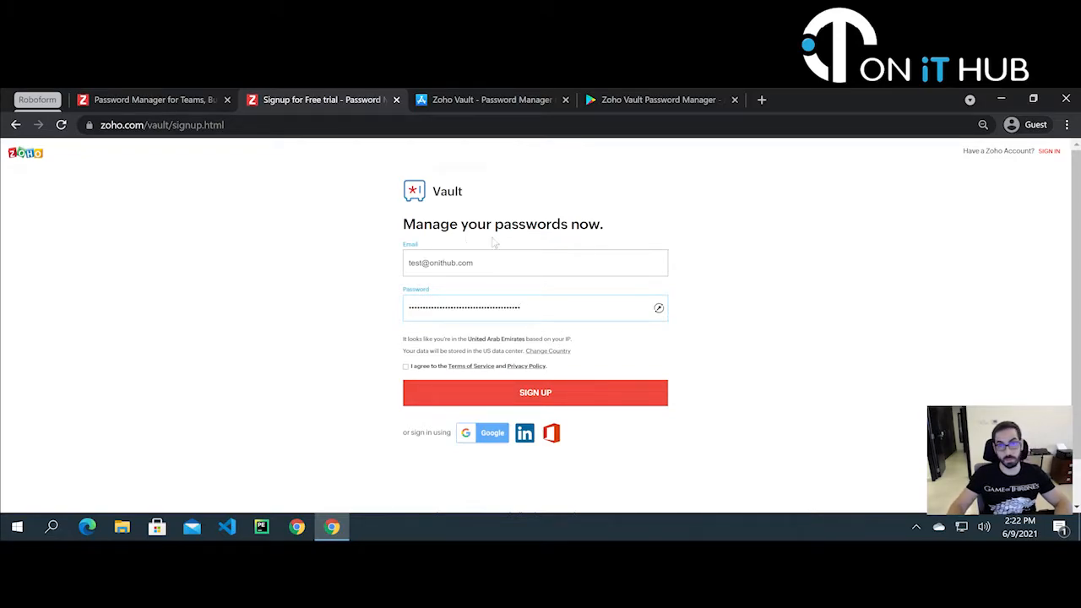
{"action": "left_click", "coordinate": [406, 367]}
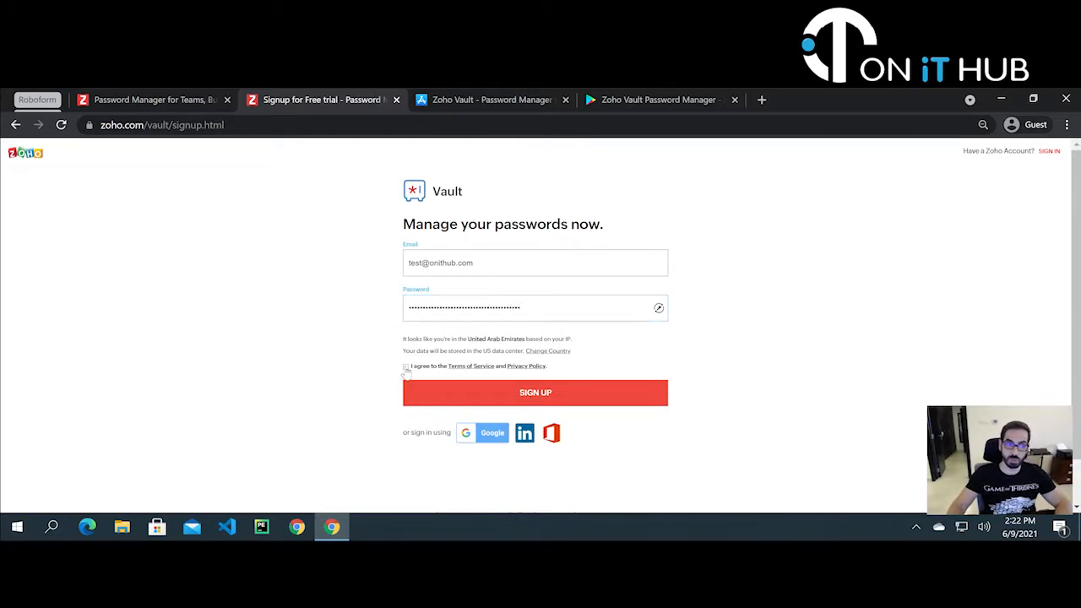
{"action": "scroll", "coordinate": [730, 343], "scroll_direction": "down", "scroll_amount": 1}
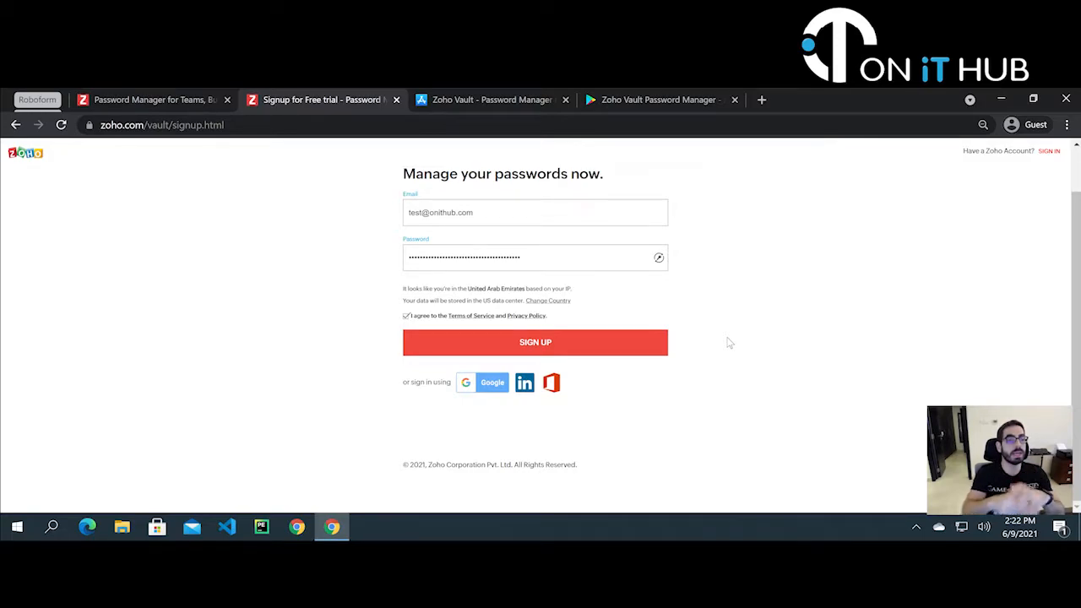
{"action": "left_click", "coordinate": [549, 345]}
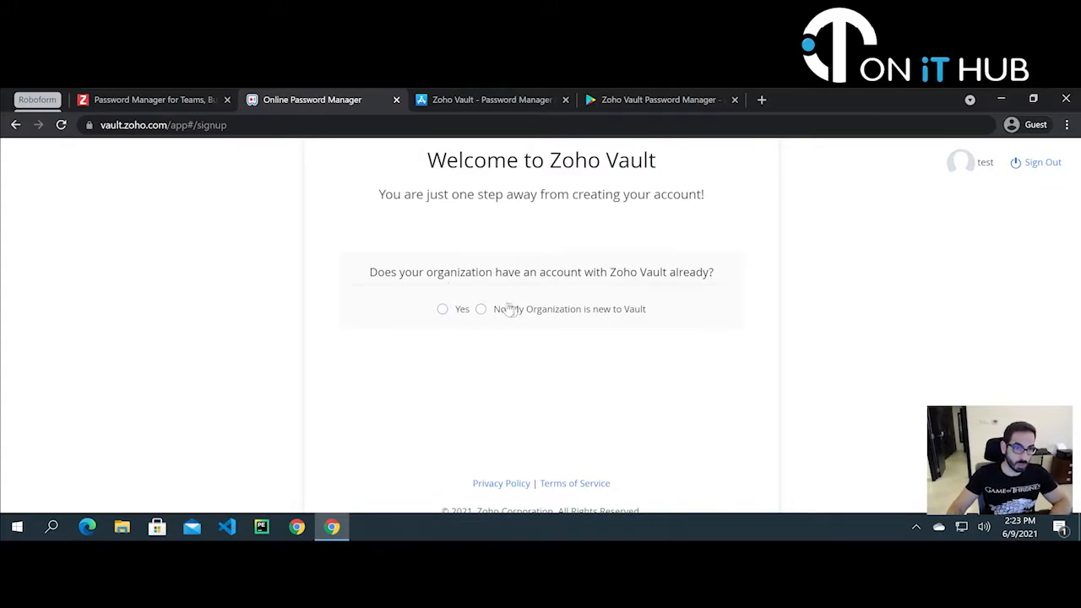
- Mark the organization as new to Vault, choose Personal use, and enter the master password
{"action": "left_click", "coordinate": [480, 309]}
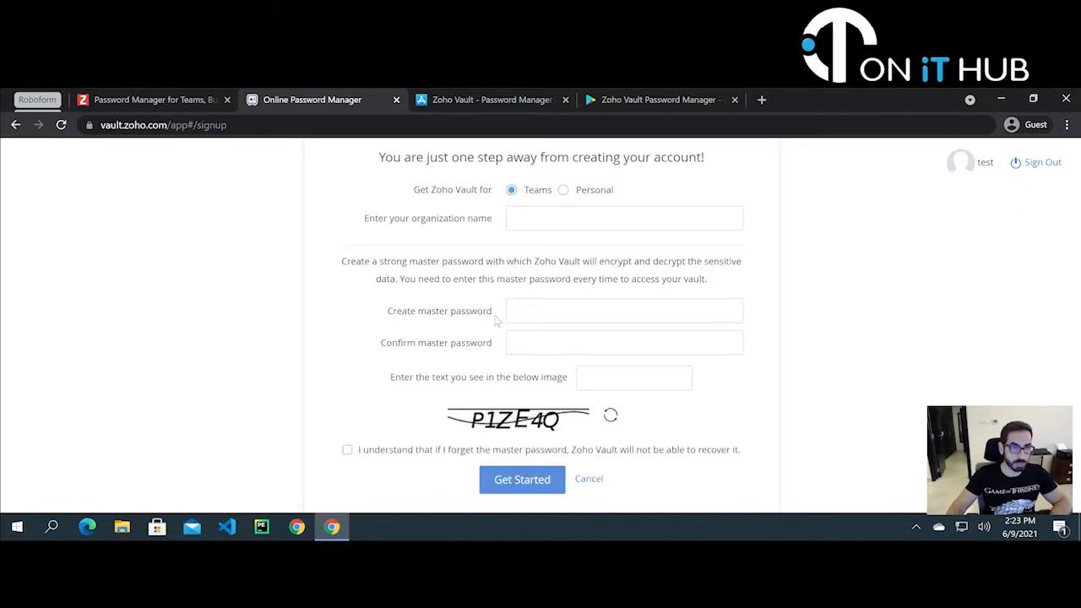
{"action": "left_click", "coordinate": [563, 190]}
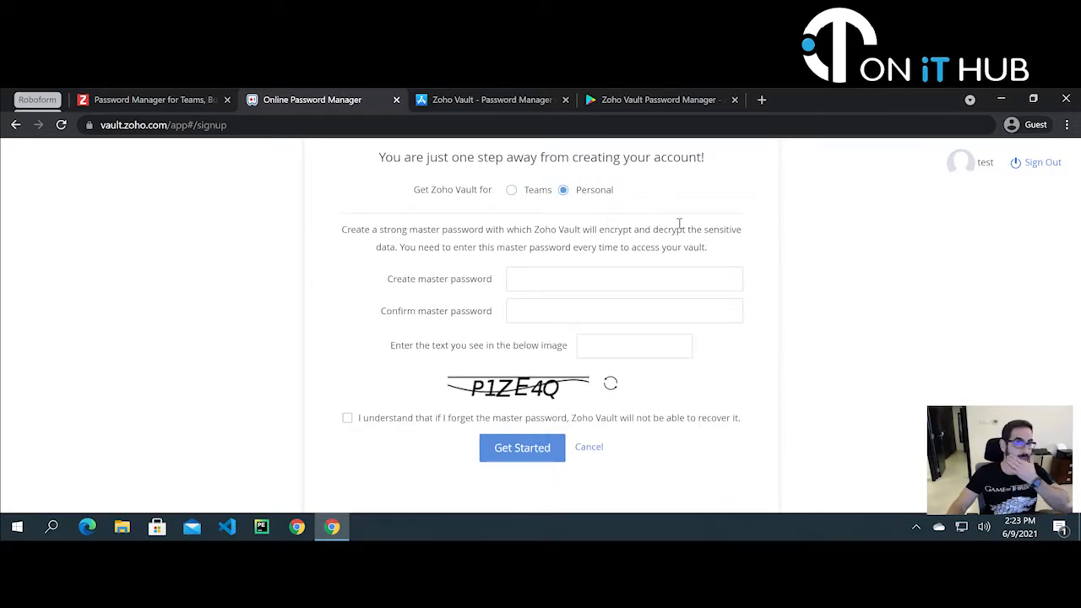
{"action": "left_click", "coordinate": [583, 272]}
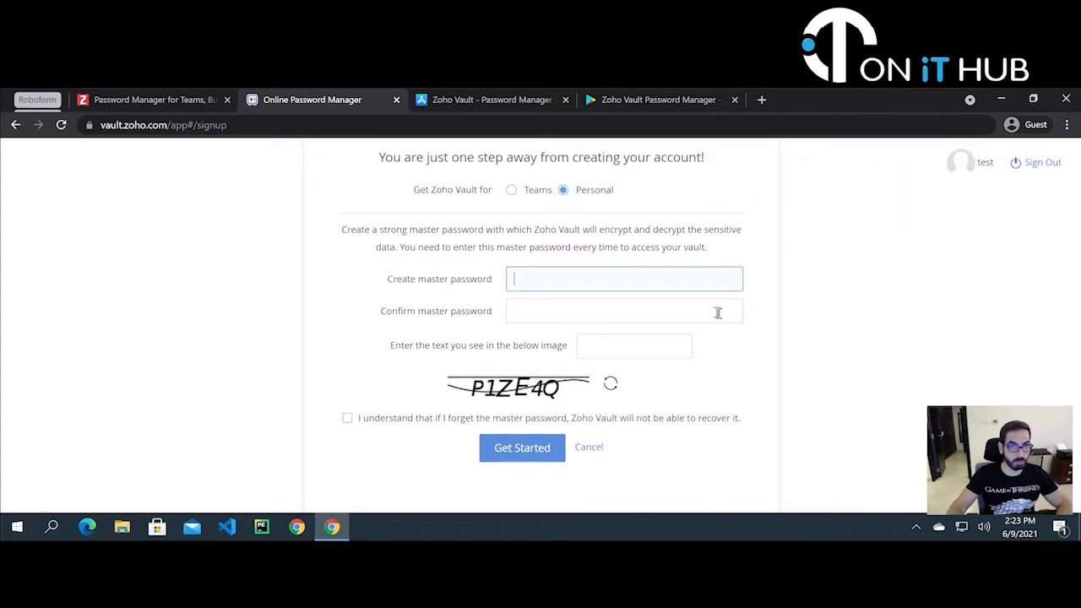
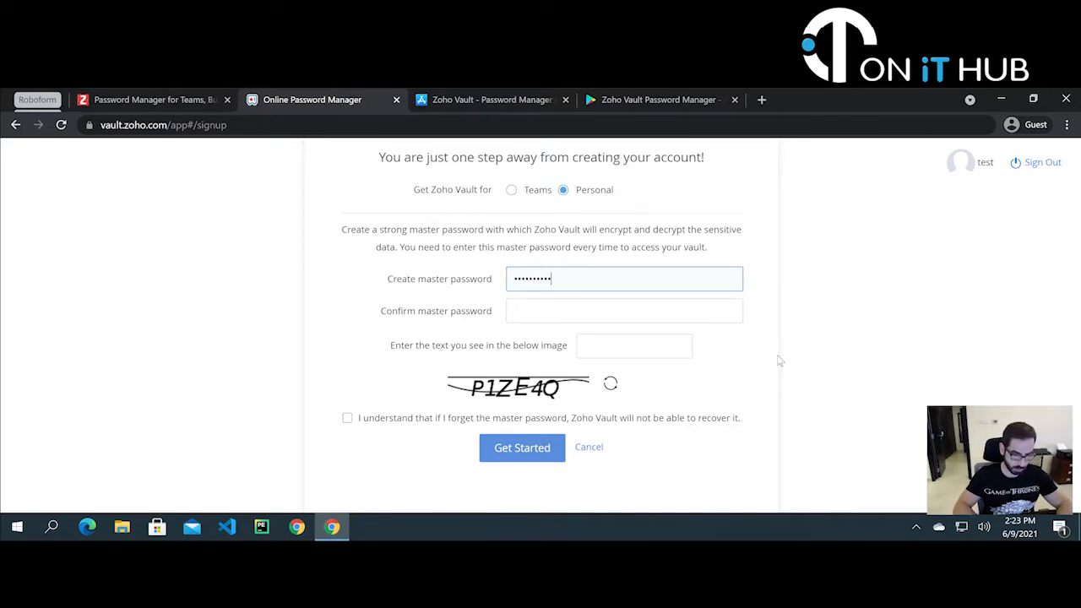
{"action": "key", "text": "BackSpace"}
{"action": "key", "text": "BackSpace"}
{"action": "key", "text": "BackSpace"}
{"action": "key", "text": "BackSpace"}
{"action": "key", "text": "BackSpace"}
{"action": "key", "text": "BackSpace"}
{"action": "key", "text": "BackSpace"}
{"action": "key", "text": "BackSpace"}
{"action": "key", "text": "BackSpace"}
{"action": "key", "text": "BackSpace"}
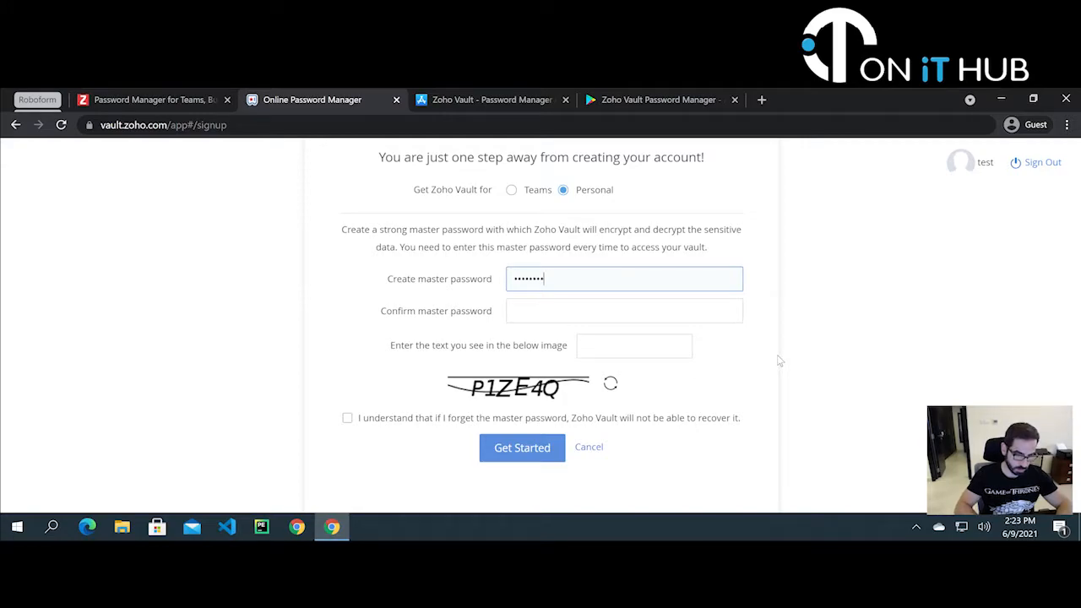
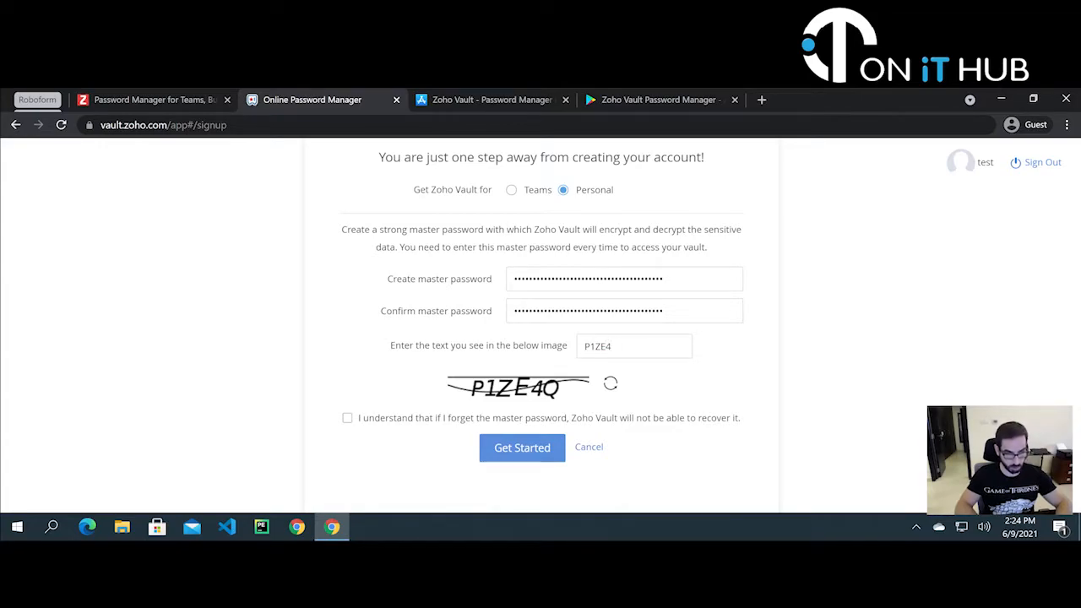
- Acknowledge the master password cannot be recovered and create the vault
{"action": "left_click", "coordinate": [423, 417]}
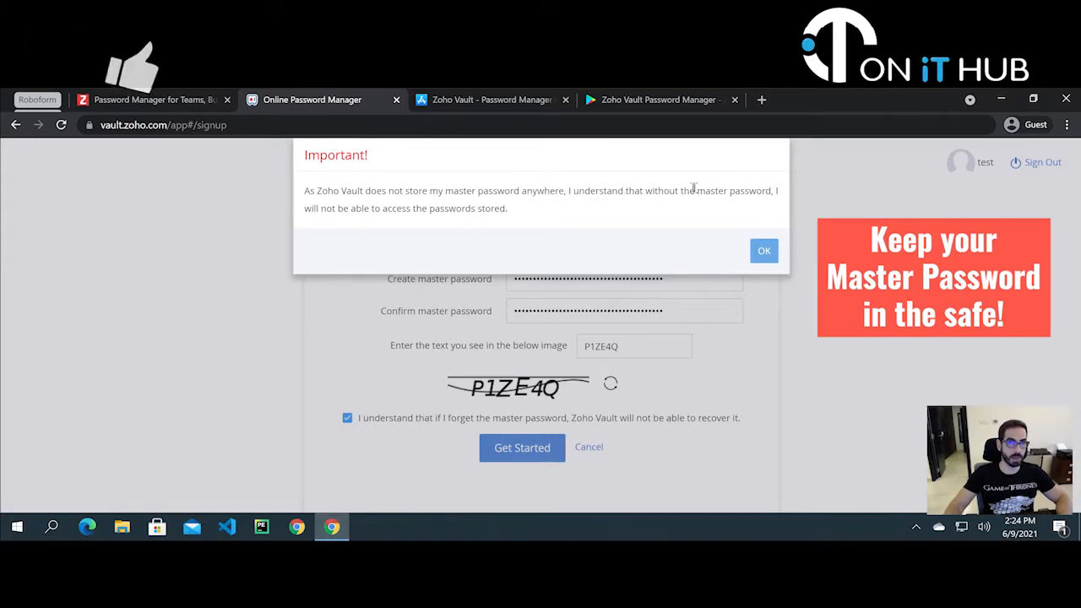
{"action": "left_click_drag", "start_coordinate": [697, 190], "coordinate": [770, 191]}
{"action": "left_click", "coordinate": [742, 209]}
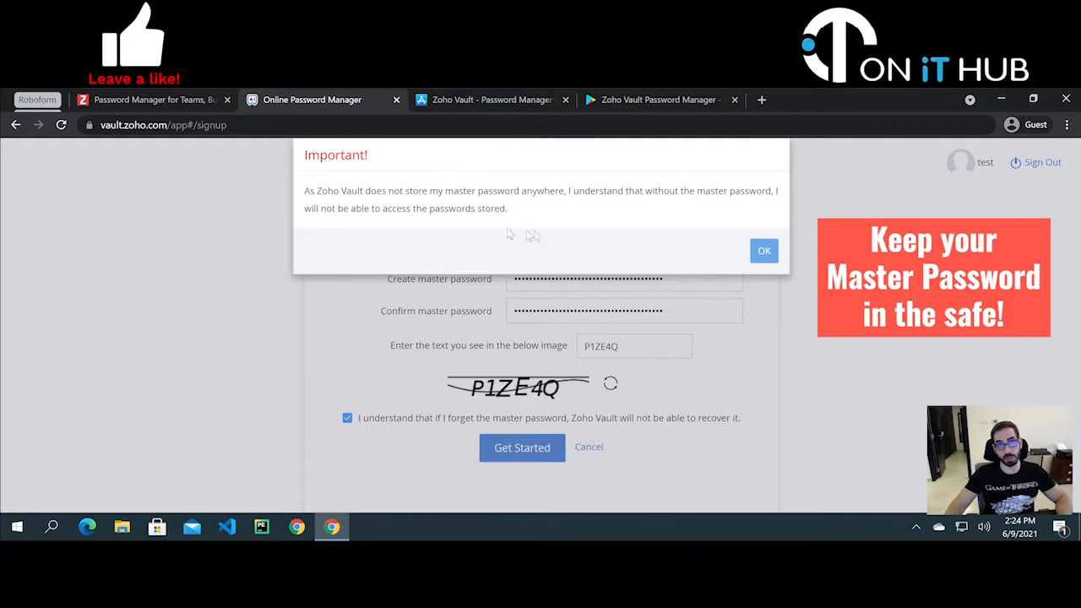
{"action": "left_click", "coordinate": [760, 248]}
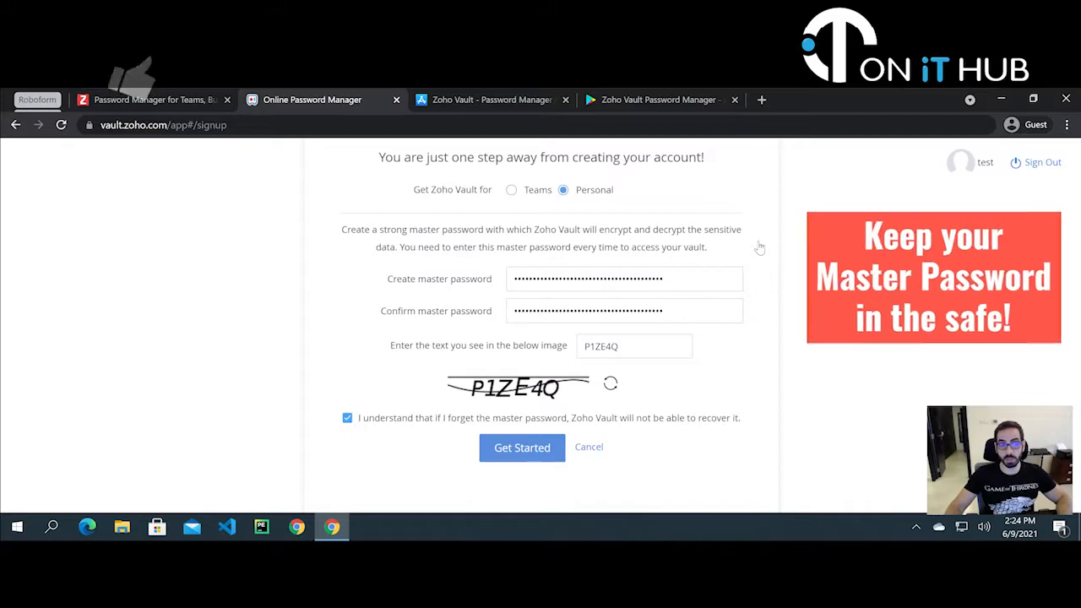
{"action": "left_click", "coordinate": [522, 453]}
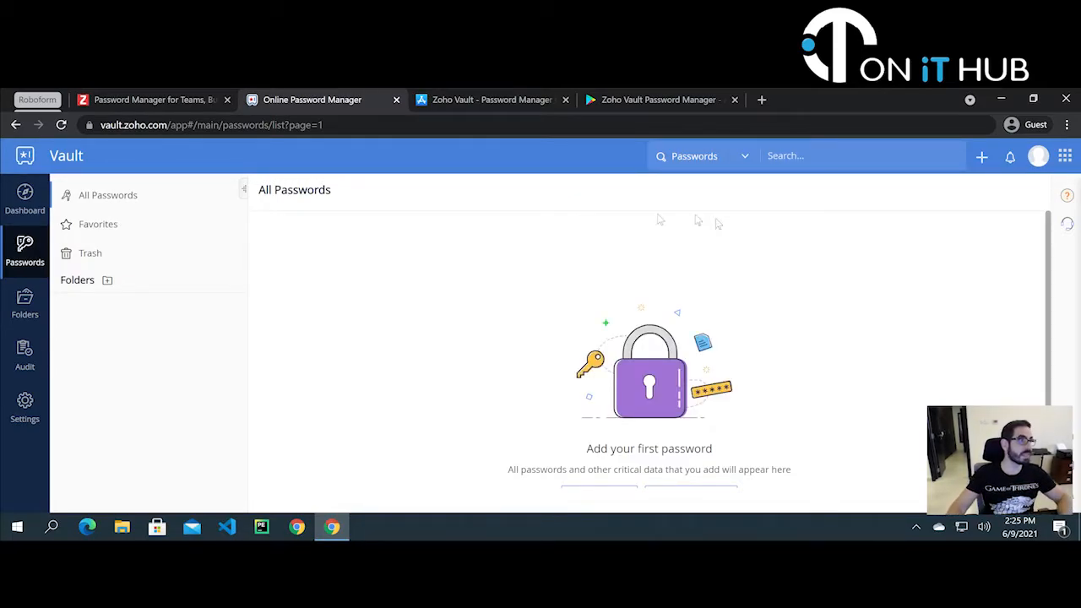
- Look through the empty vault's Dashboard, Passwords, Folders, Audit and Settings sections
{"action": "left_click", "coordinate": [23, 199]}
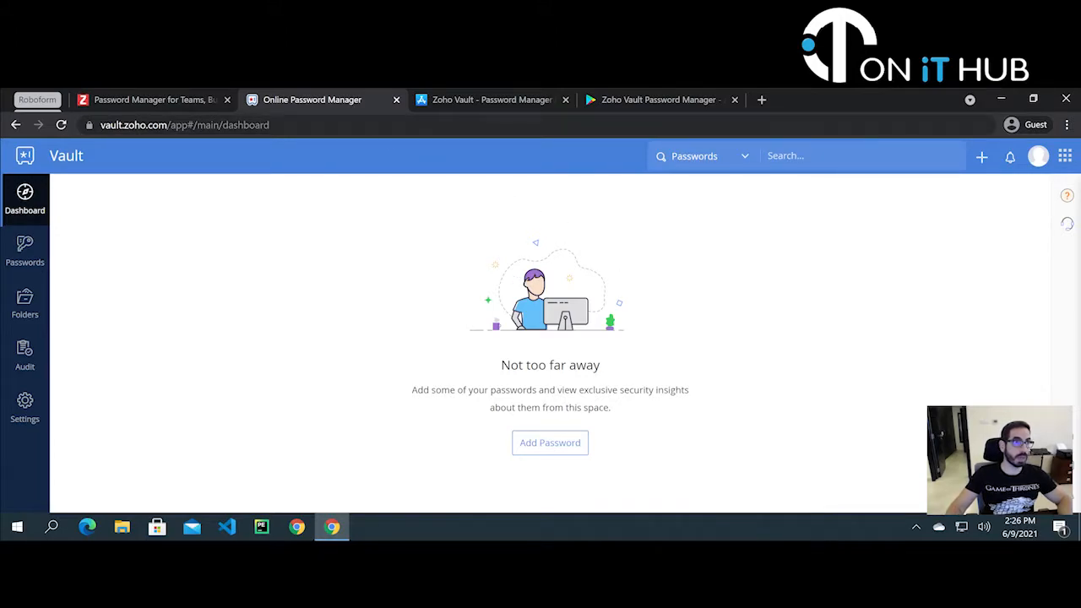
{"action": "left_click", "coordinate": [24, 250]}
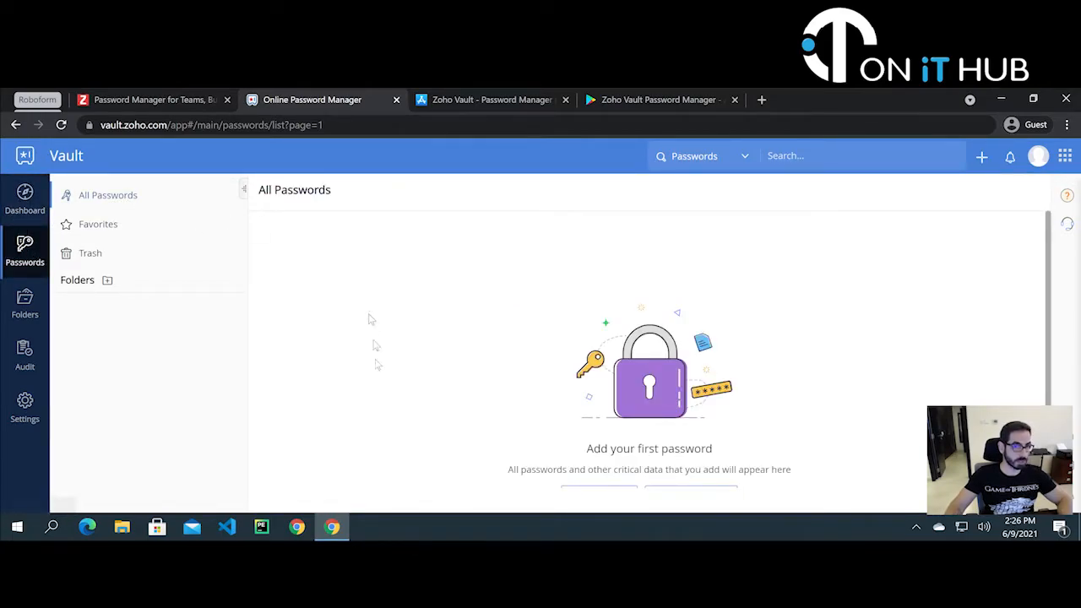
{"action": "left_click", "coordinate": [23, 314]}
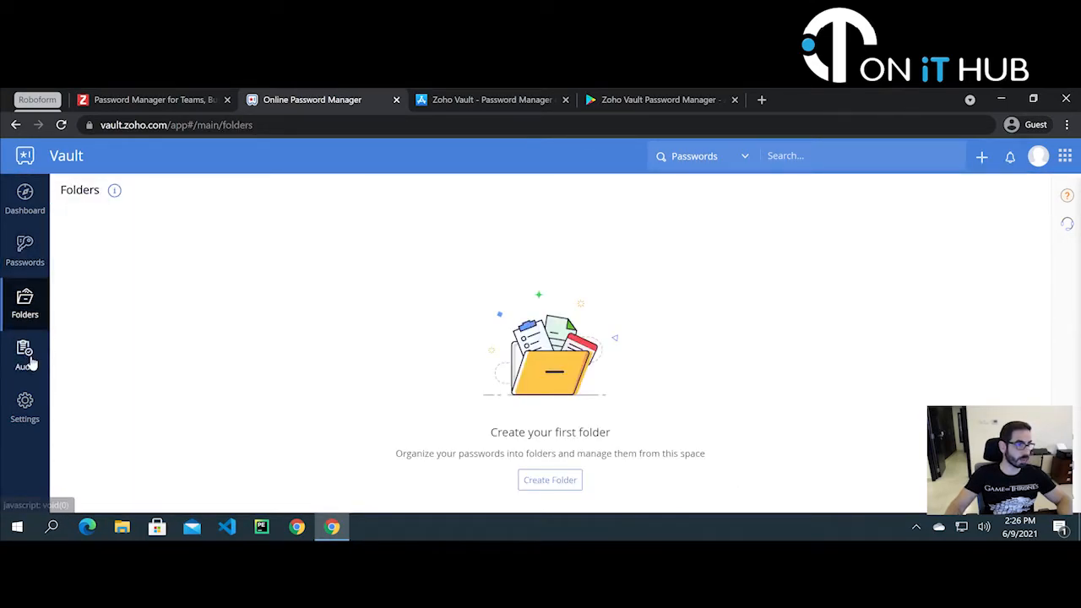
{"action": "left_click", "coordinate": [25, 353]}
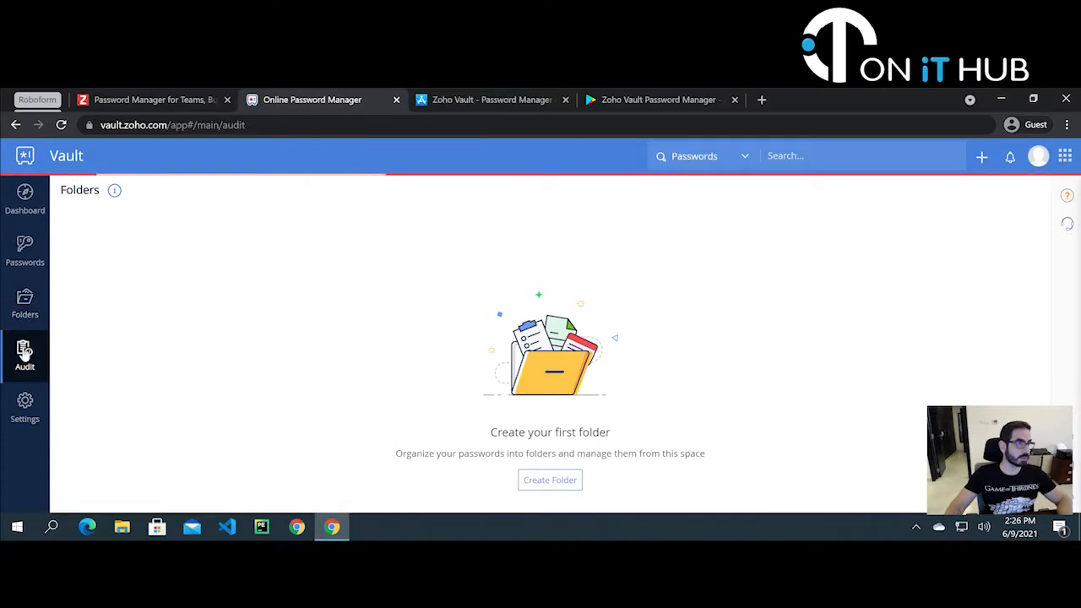
{"action": "left_click", "coordinate": [25, 403]}
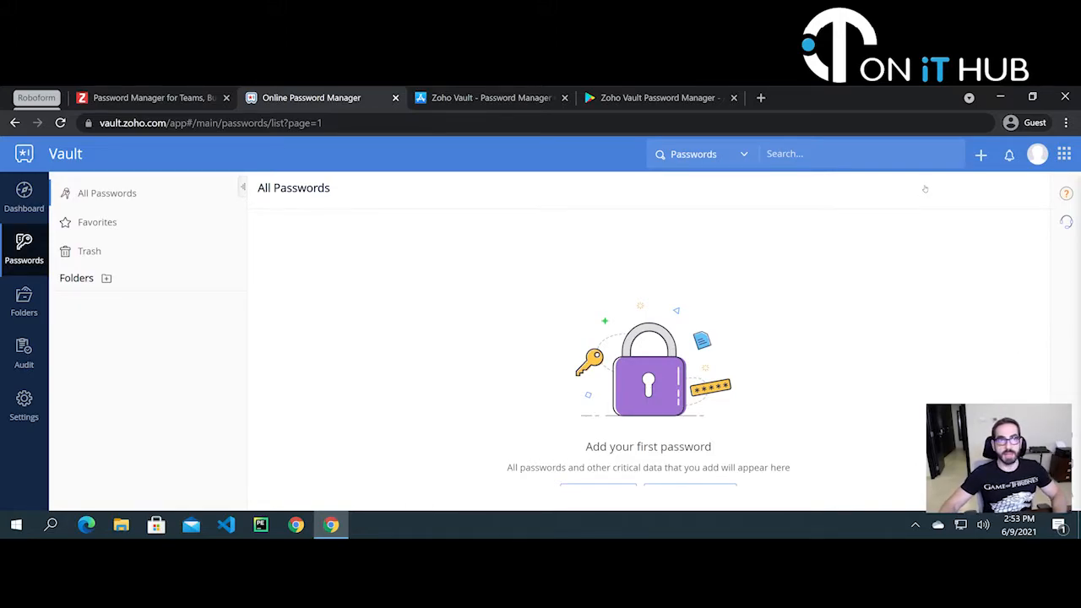
- Quick-add a GoDaddy site login with its username and password, and save it
{"action": "left_click", "coordinate": [984, 157]}
{"action": "left_click", "coordinate": [898, 198]}
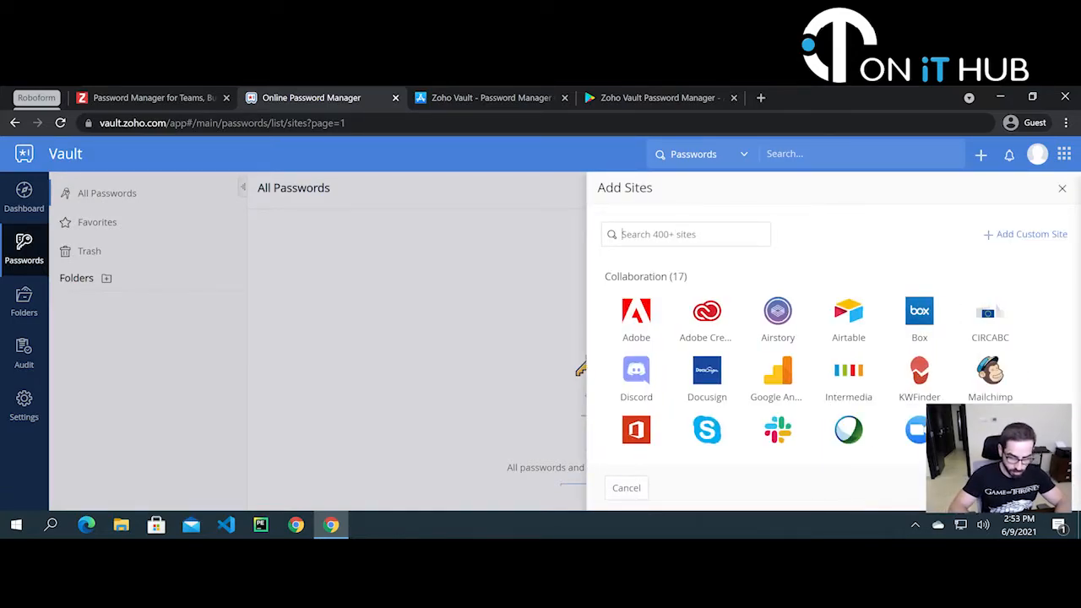
{"action": "type", "text": "go"}
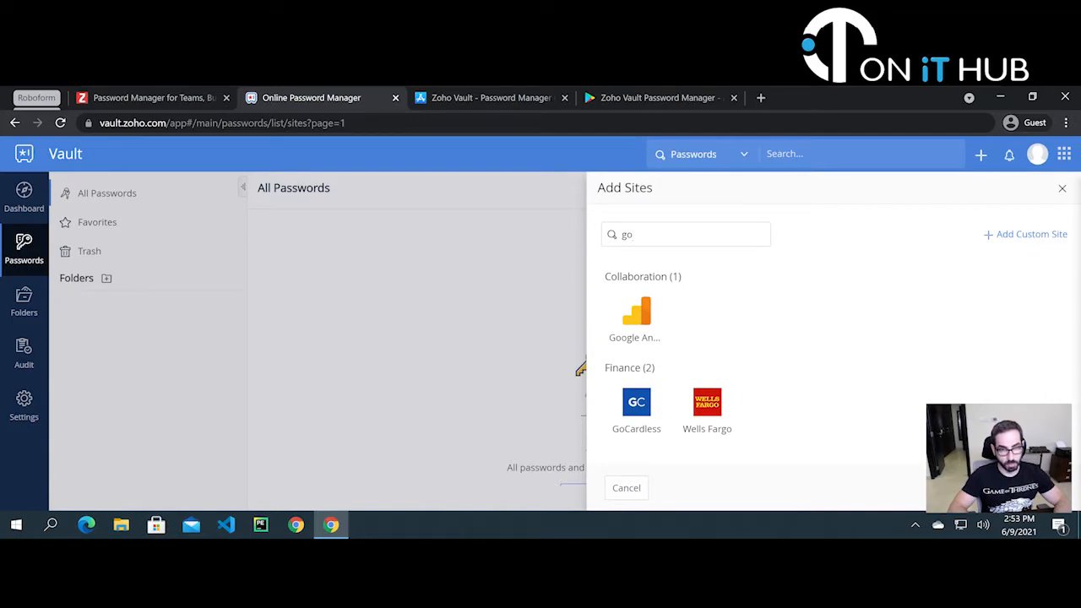
{"action": "type", "text": "da"}
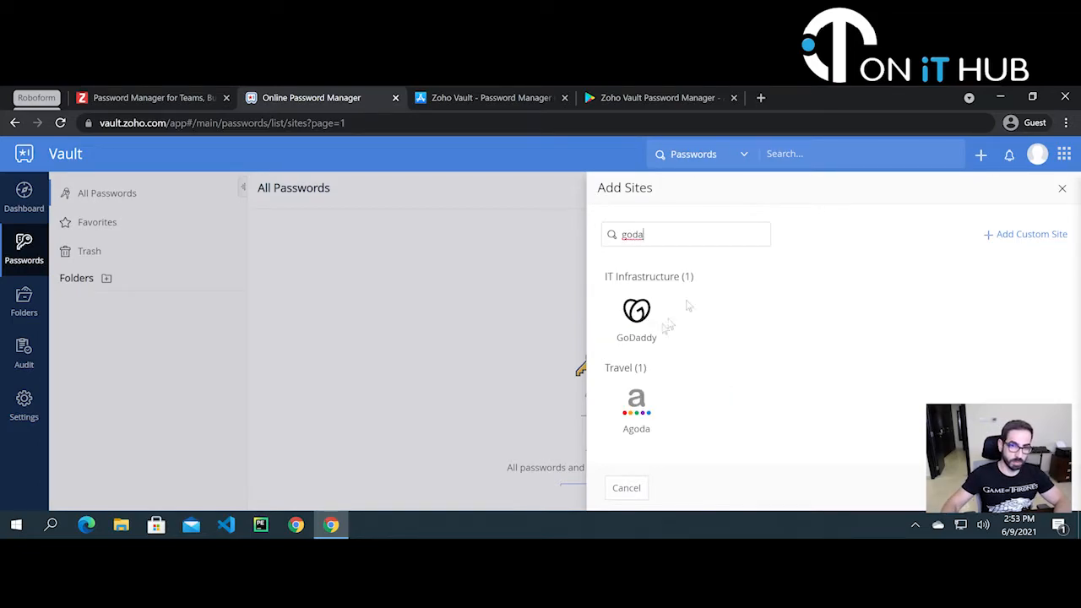
{"action": "left_click", "coordinate": [636, 319]}
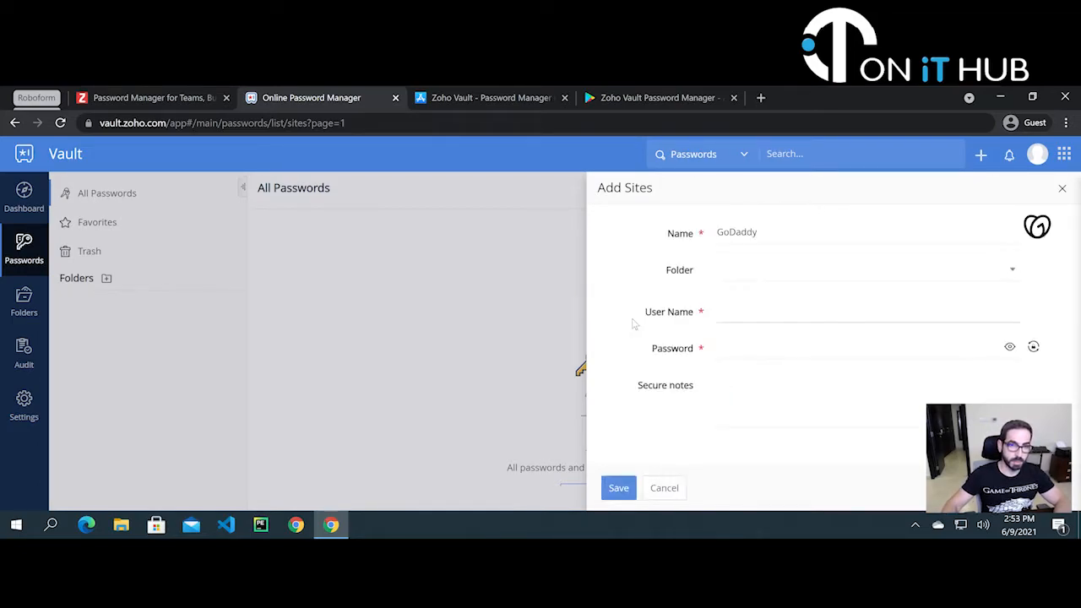
{"action": "left_click", "coordinate": [760, 273]}
{"action": "left_click", "coordinate": [763, 273]}
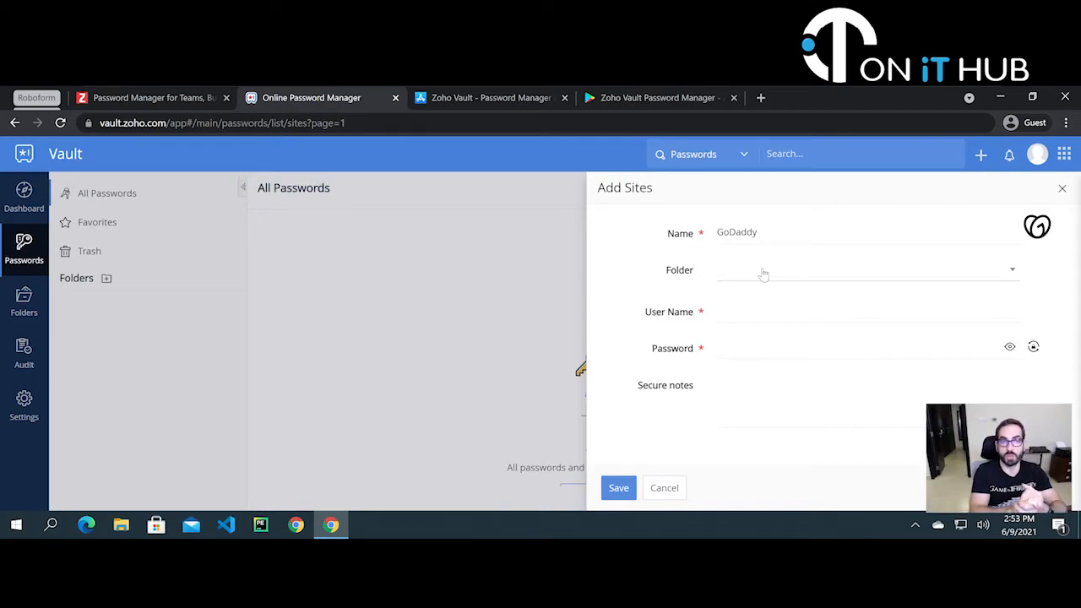
{"action": "left_click", "coordinate": [757, 320]}
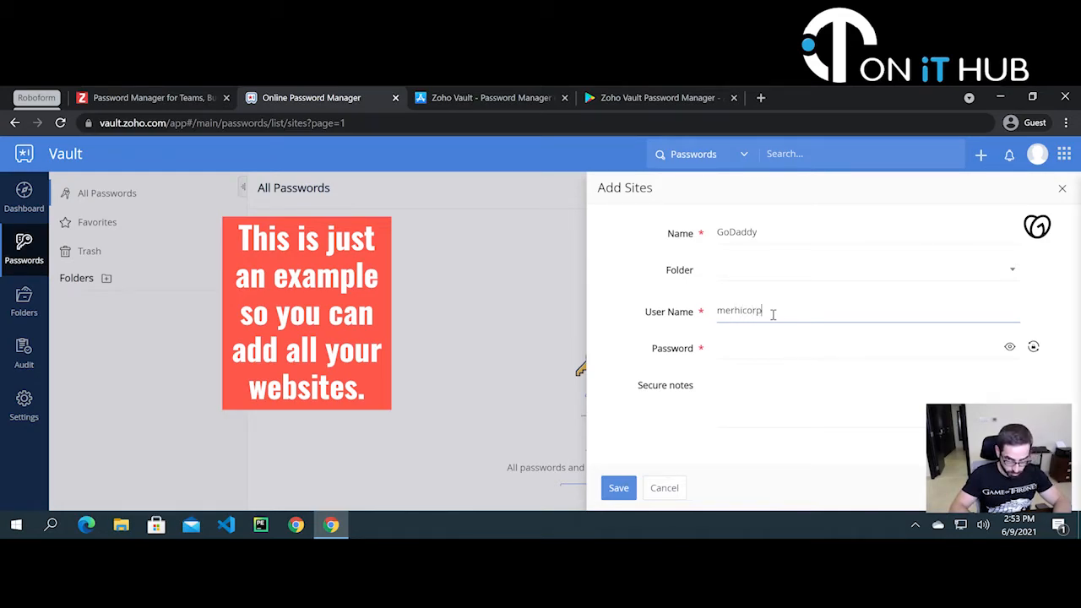
{"action": "key", "text": "Tab"}
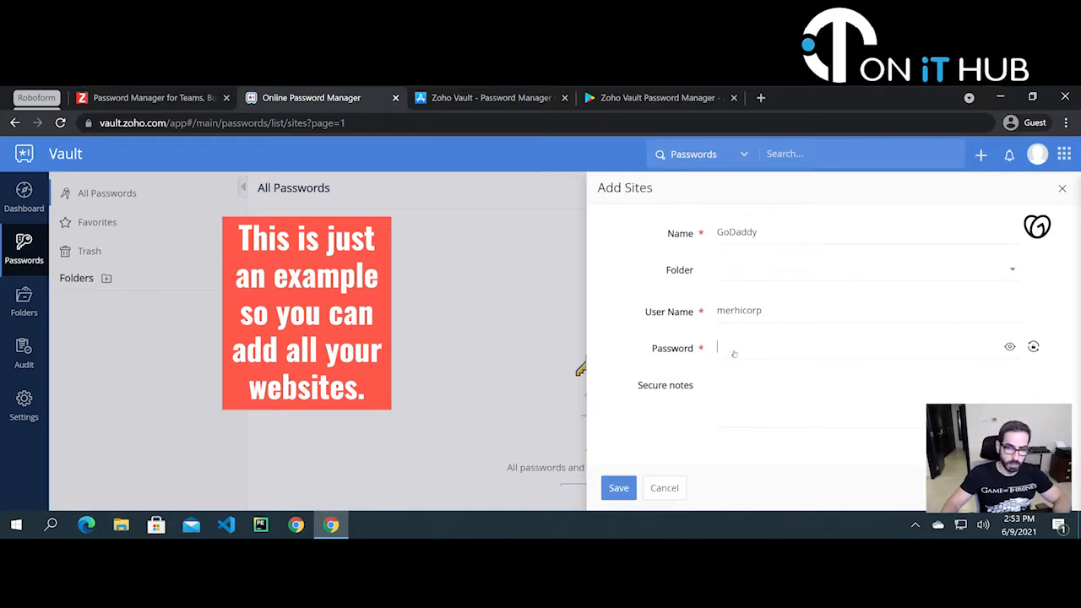
{"action": "left_click", "coordinate": [734, 387]}
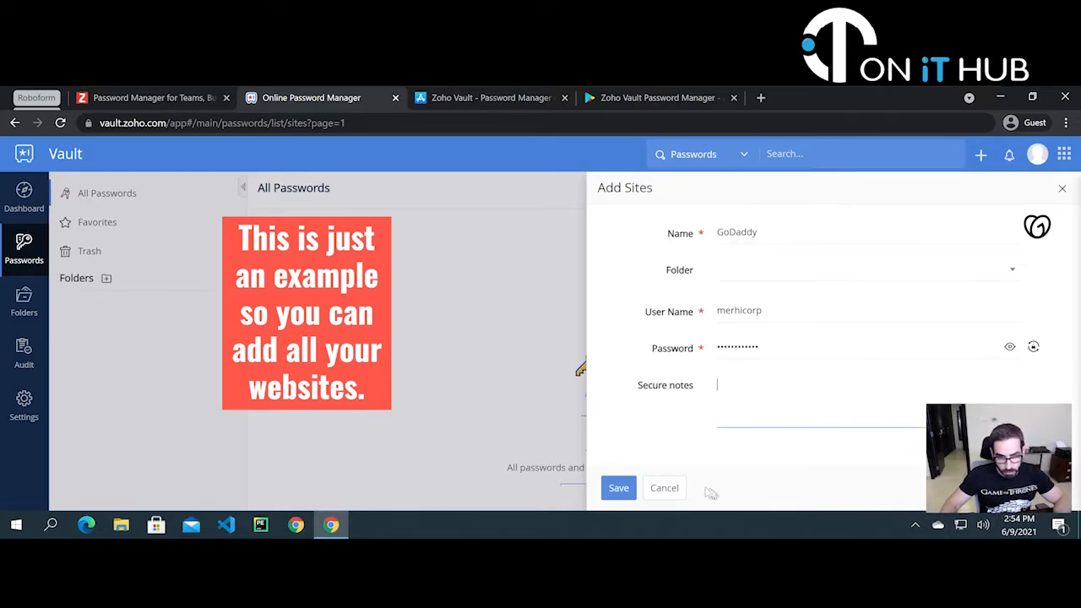
{"action": "left_click", "coordinate": [627, 494]}
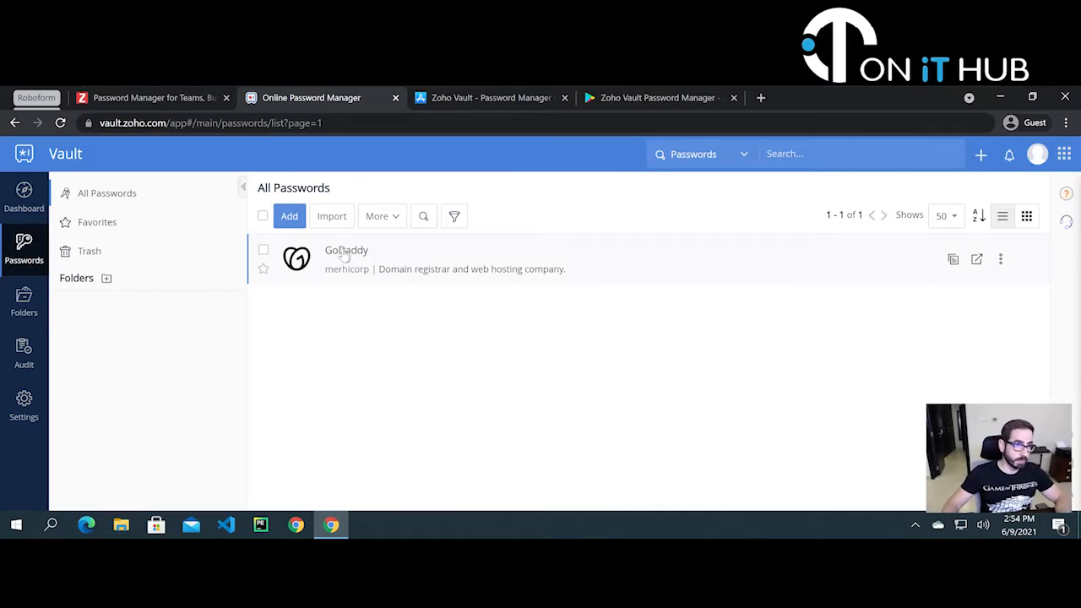
- Review the saved GoDaddy entry's details and actions menu, then open a new browser tab
{"action": "left_click", "coordinate": [344, 256]}
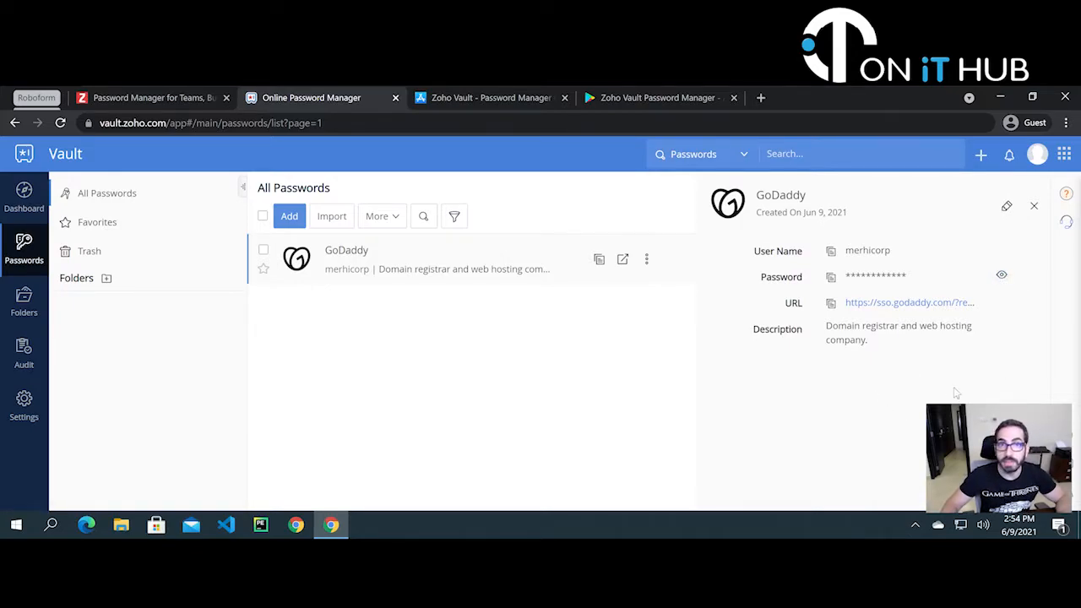
{"action": "left_click", "coordinate": [1036, 206]}
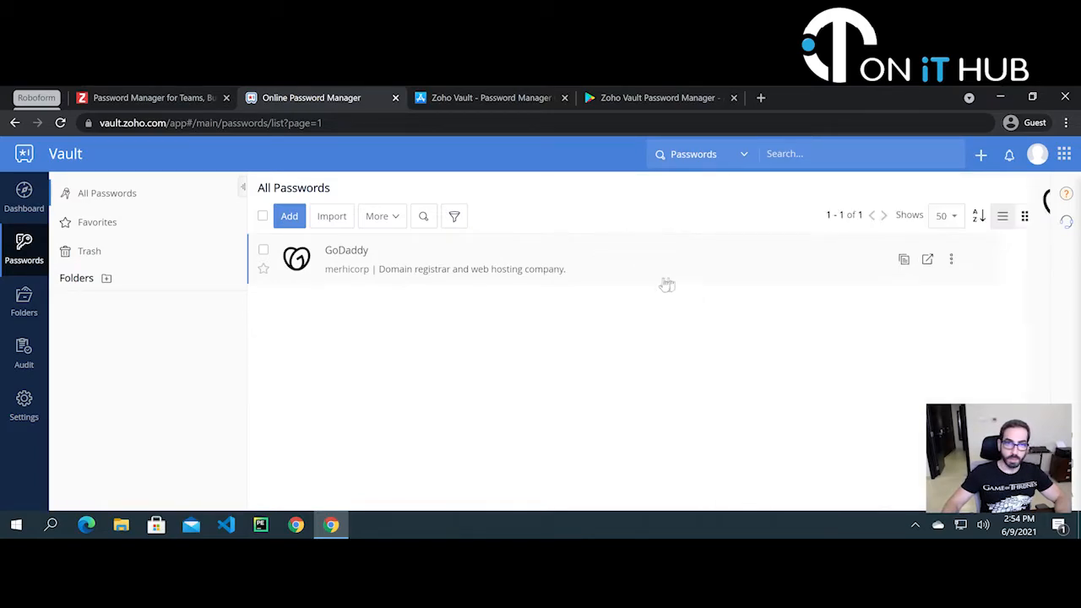
{"action": "left_click", "coordinate": [1000, 260]}
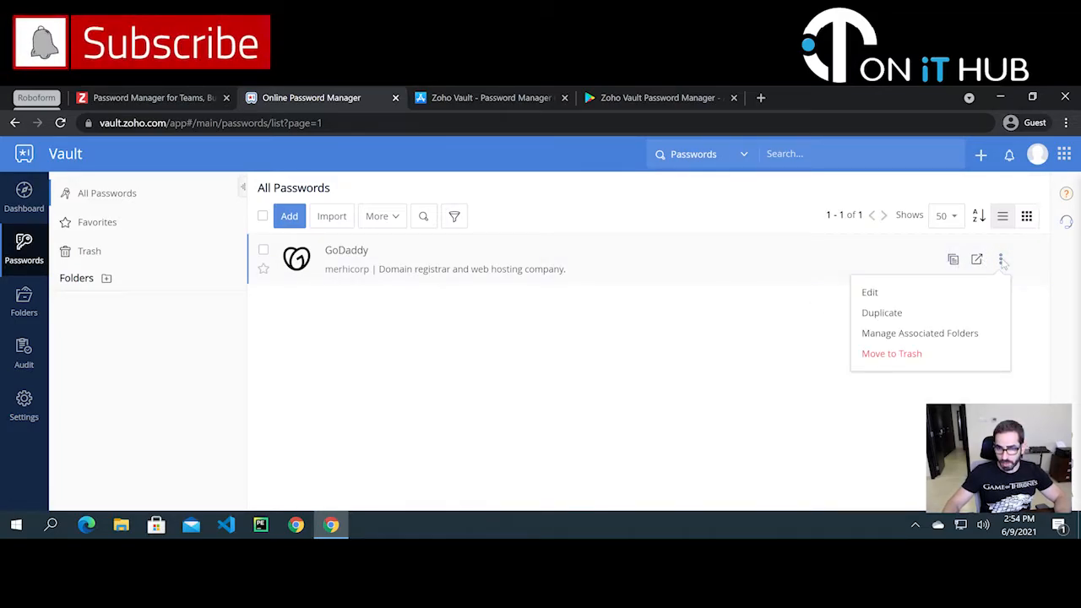
{"action": "left_click", "coordinate": [616, 330]}
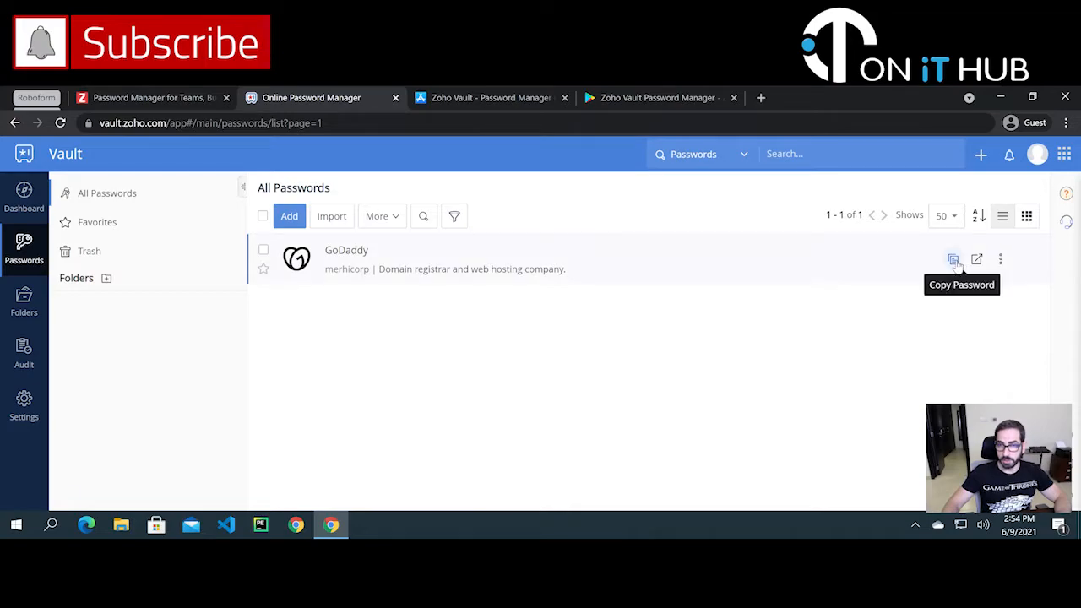
{"action": "left_click", "coordinate": [760, 98]}
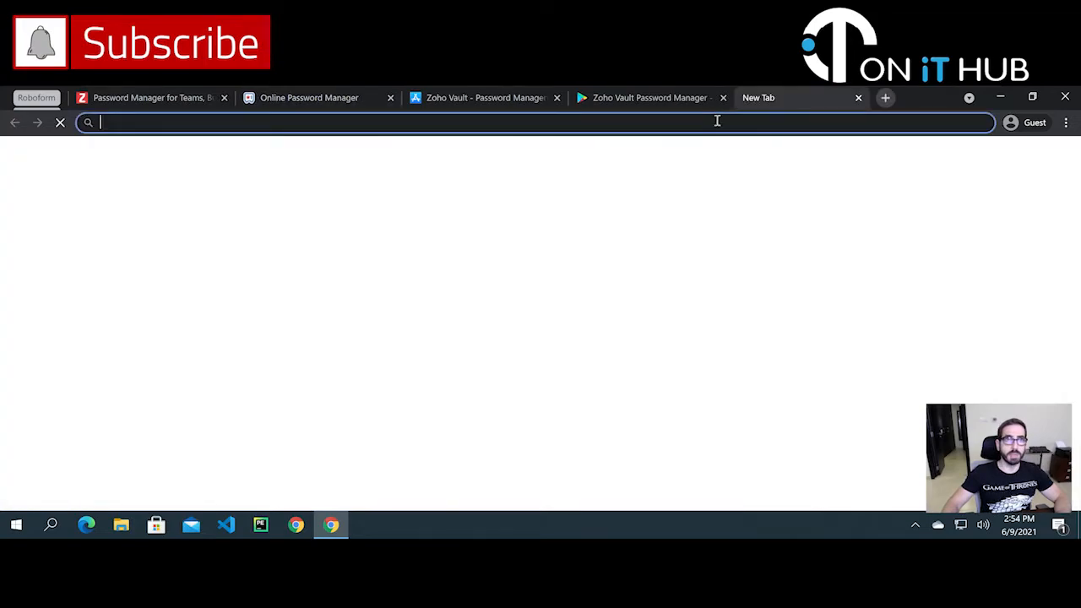
- Search Google for godaddy and open the GoDaddy.com home page from the results
{"action": "type", "text": "g"}
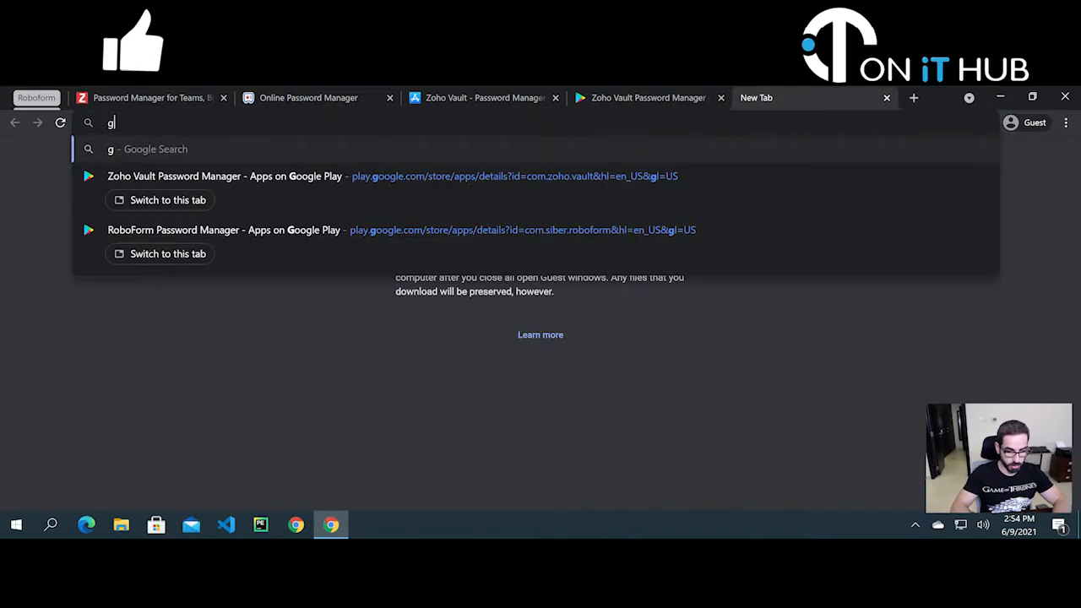
{"action": "type", "text": "odad"}
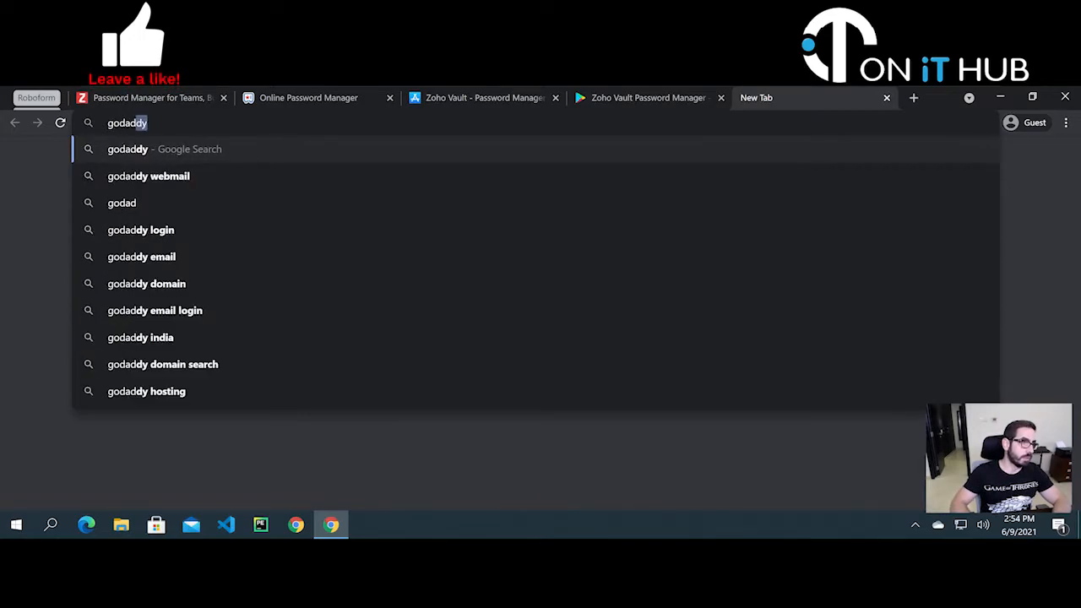
{"action": "key", "text": "Return"}
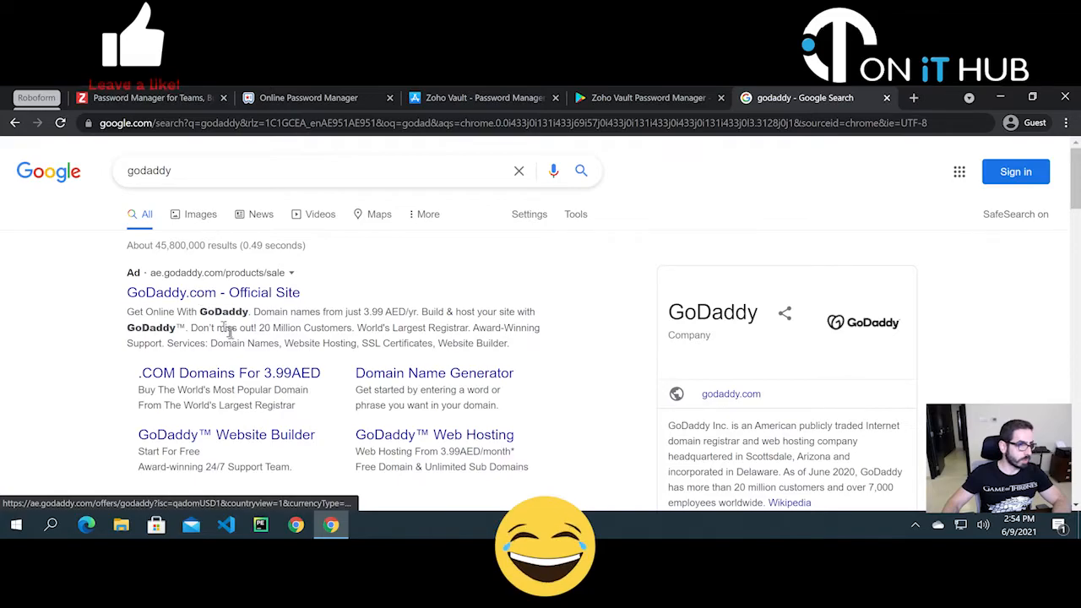
{"action": "scroll", "coordinate": [228, 331], "scroll_direction": "down", "scroll_amount": 4}
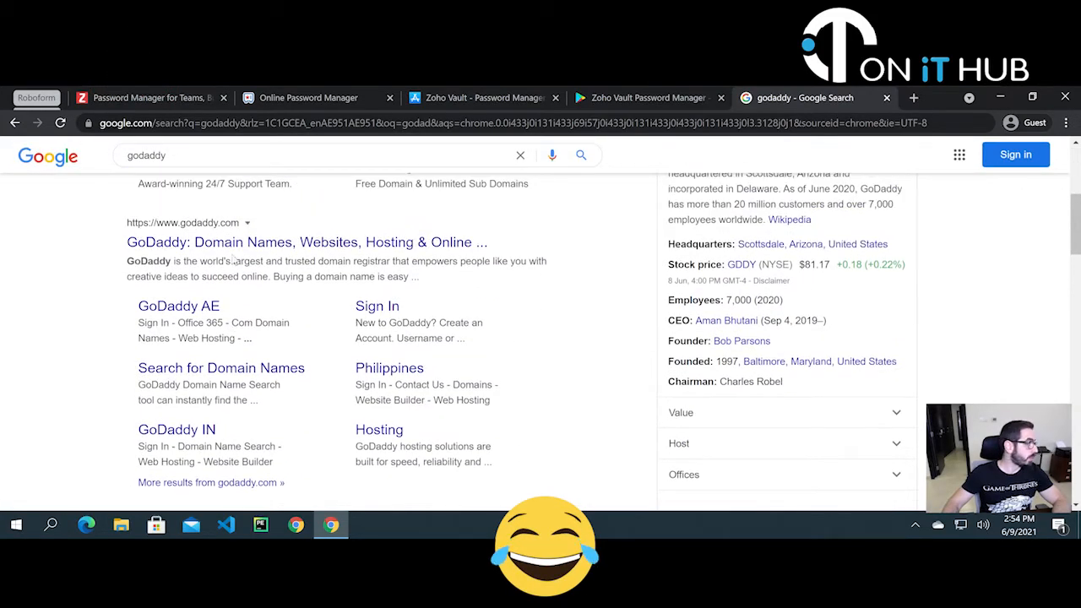
{"action": "left_click", "coordinate": [249, 244]}
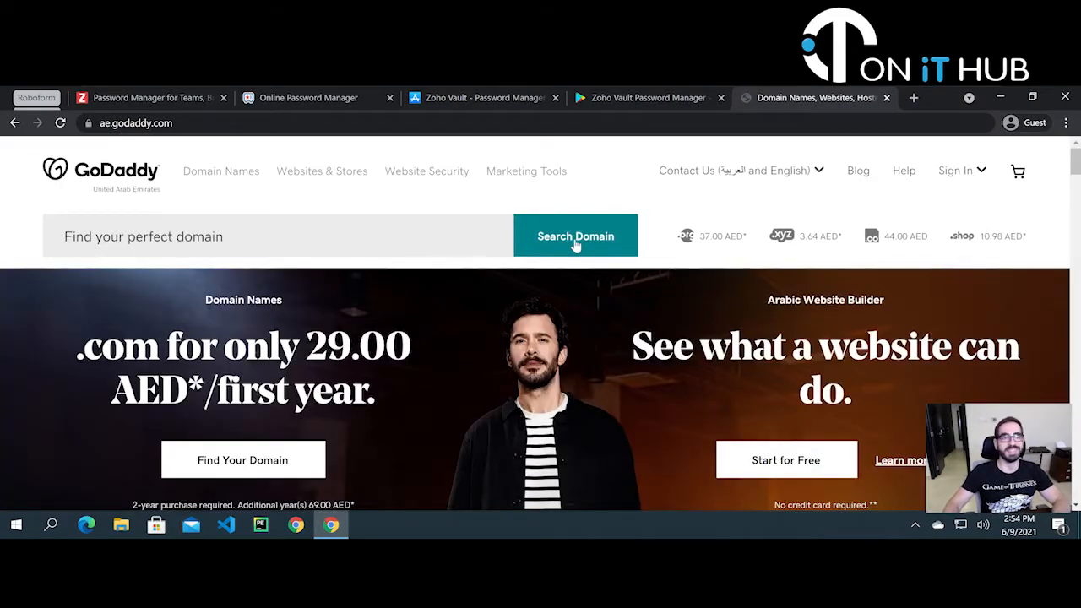
- Open GoDaddy's Sign in page from its sign-in options, then bring up Chrome's main menu
{"action": "left_click", "coordinate": [954, 172]}
{"action": "left_click", "coordinate": [802, 270]}
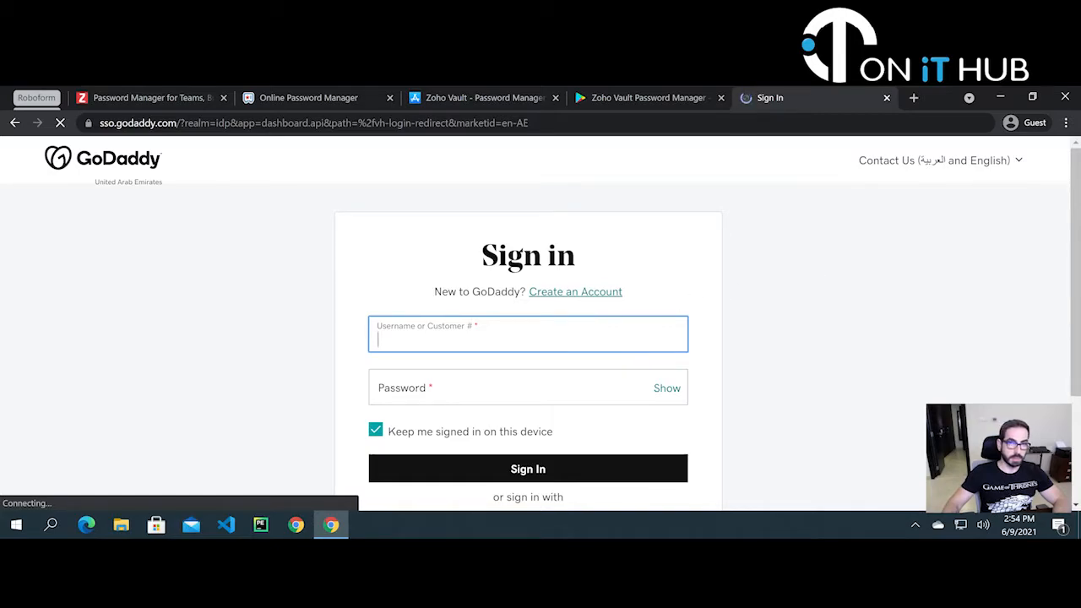
{"action": "scroll", "coordinate": [625, 324], "scroll_direction": "down", "scroll_amount": 1}
{"action": "scroll", "coordinate": [689, 323], "scroll_direction": "up", "scroll_amount": 1}
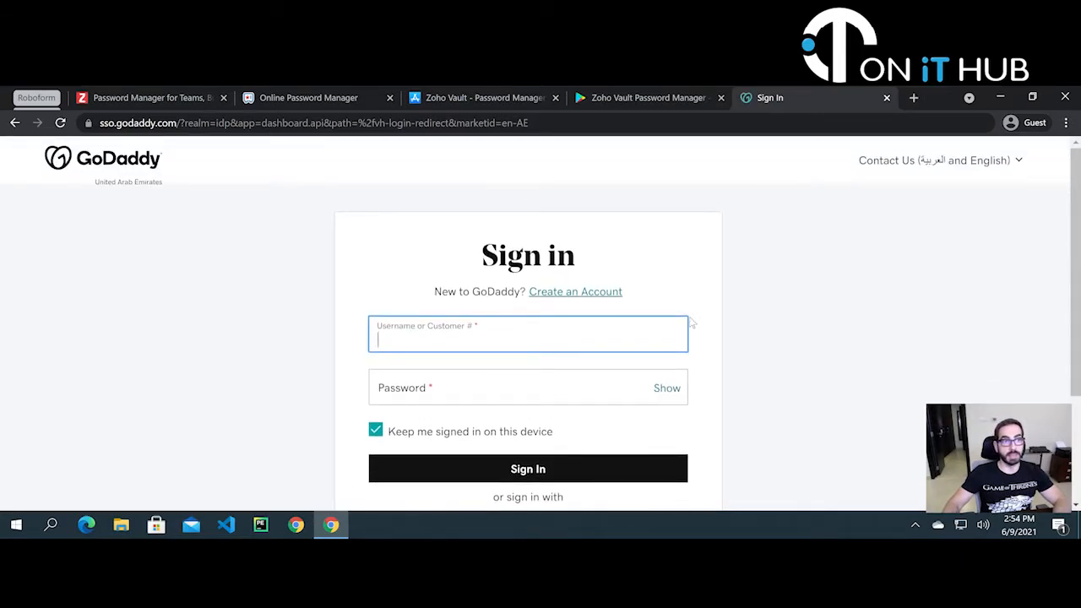
{"action": "left_click", "coordinate": [663, 101]}
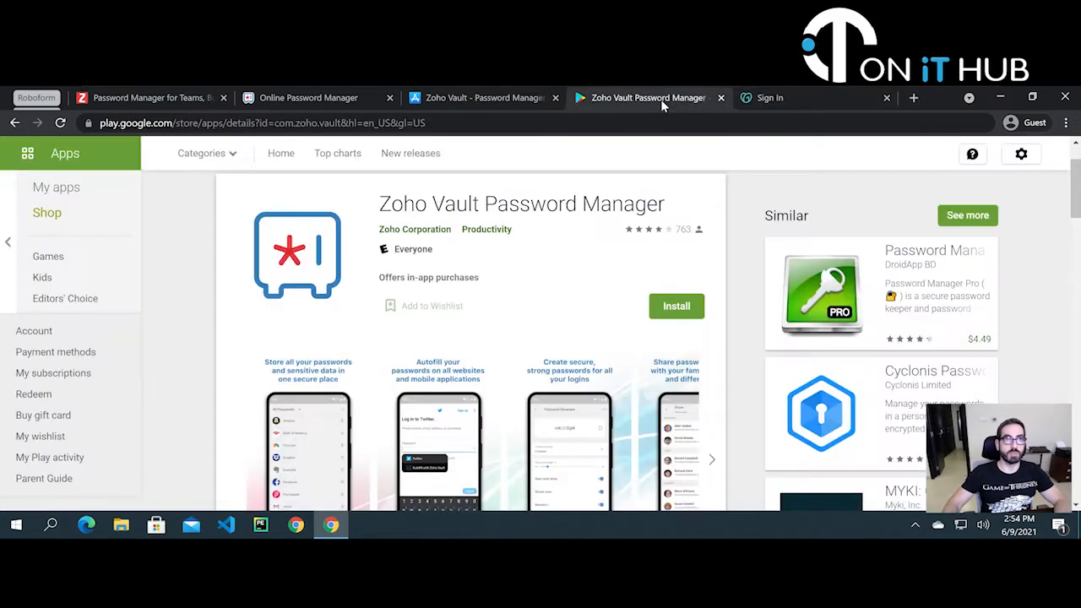
{"action": "left_click", "coordinate": [767, 98]}
{"action": "left_click", "coordinate": [1065, 122]}
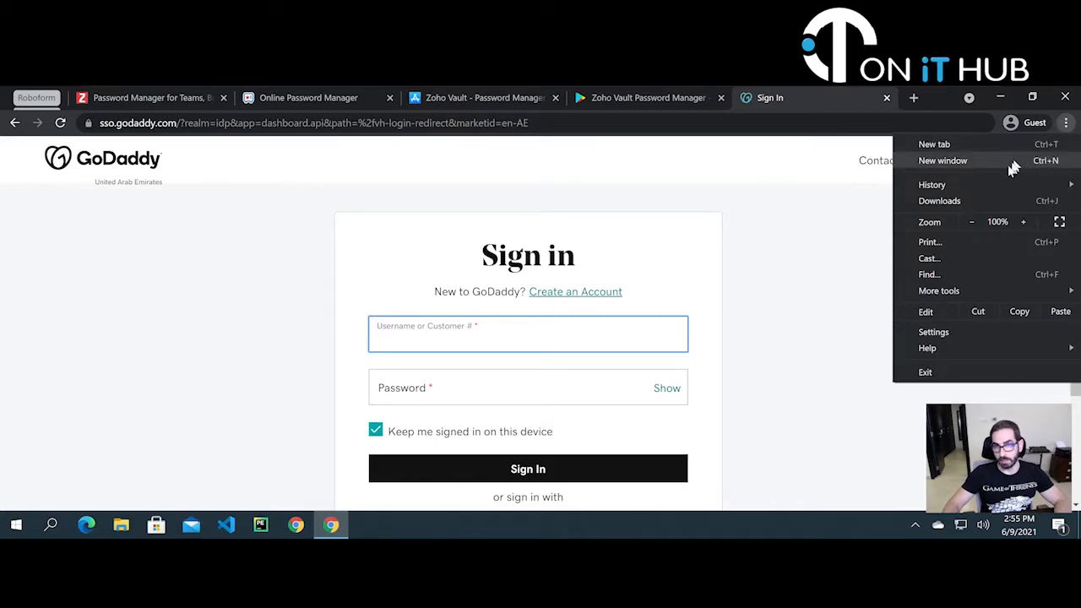
- Reach the Chrome Web Store via a Google search for 'chrome exten' and search it for 'zoho vault'
{"action": "left_click", "coordinate": [919, 102]}
{"action": "key", "text": "ctrl+t"}
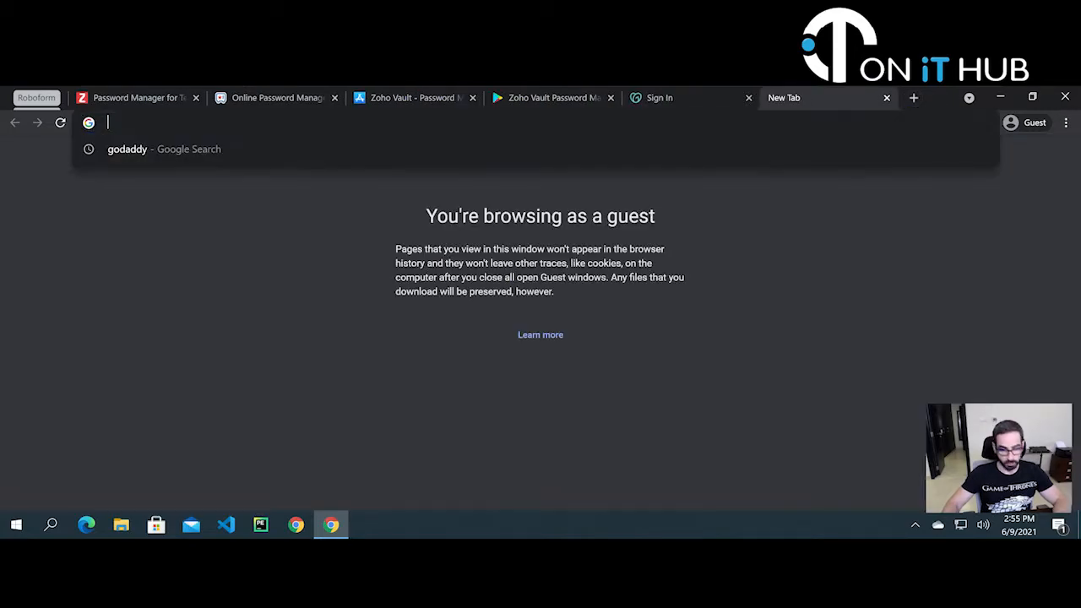
{"action": "type", "text": "chrome "}
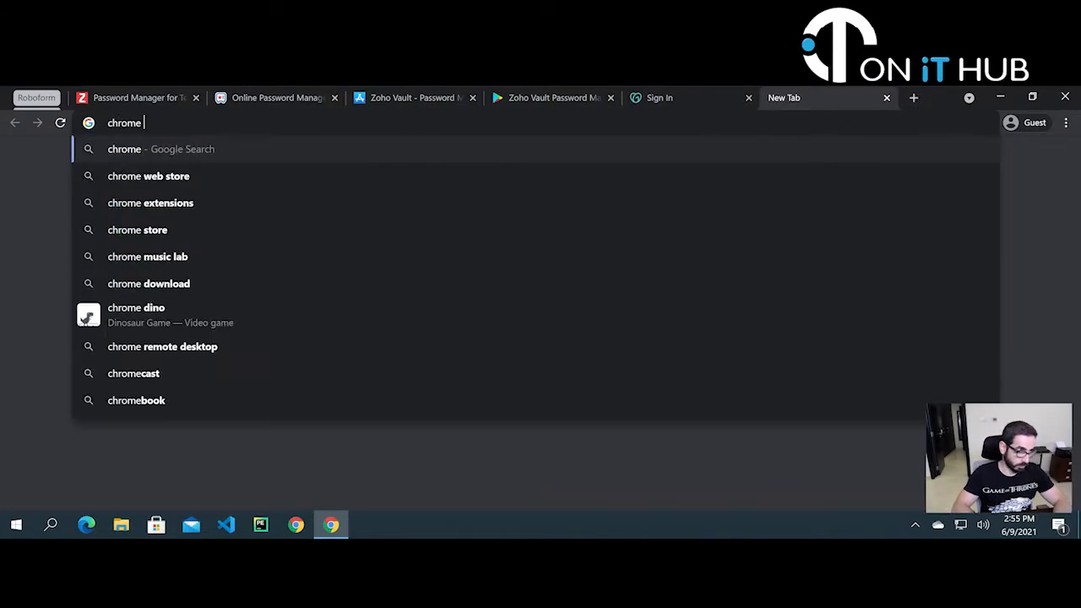
{"action": "type", "text": "exten"}
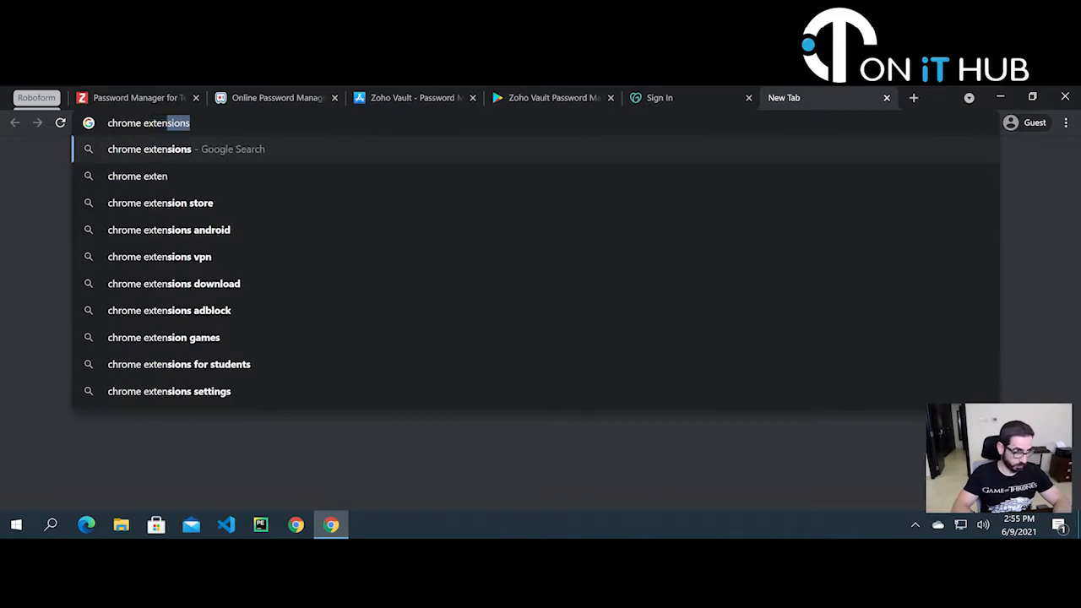
{"action": "key", "text": "Return"}
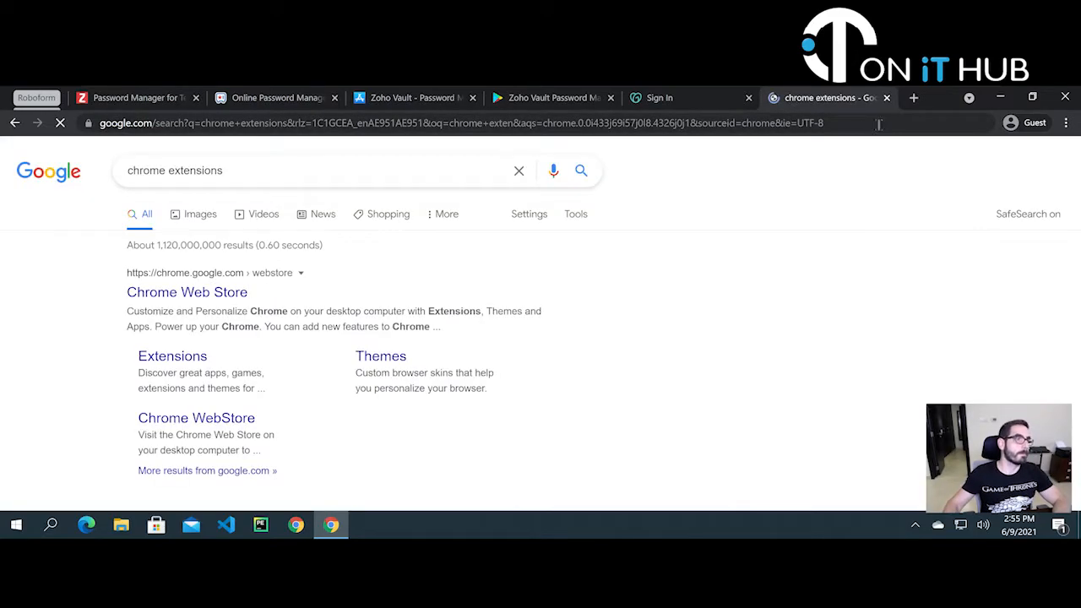
{"action": "left_click", "coordinate": [206, 295]}
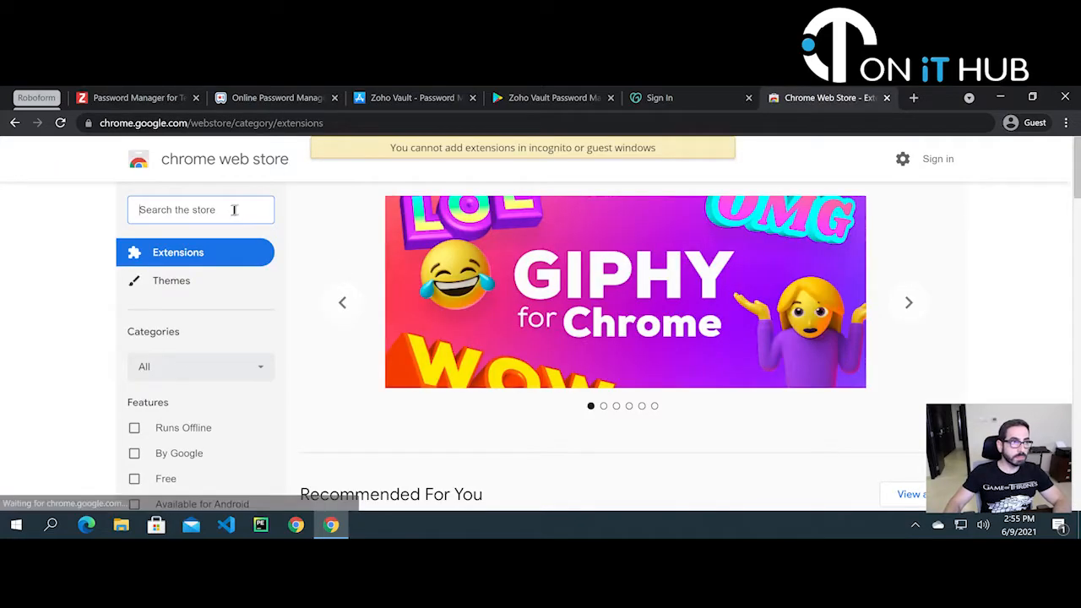
{"action": "type", "text": "zoho"}
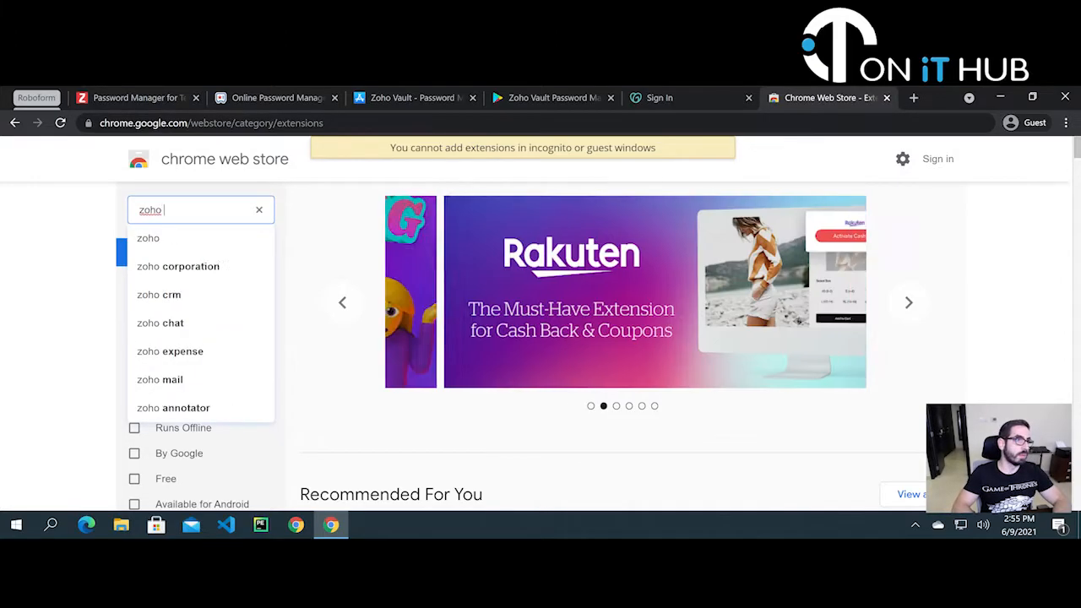
{"action": "type", "text": " vault"}
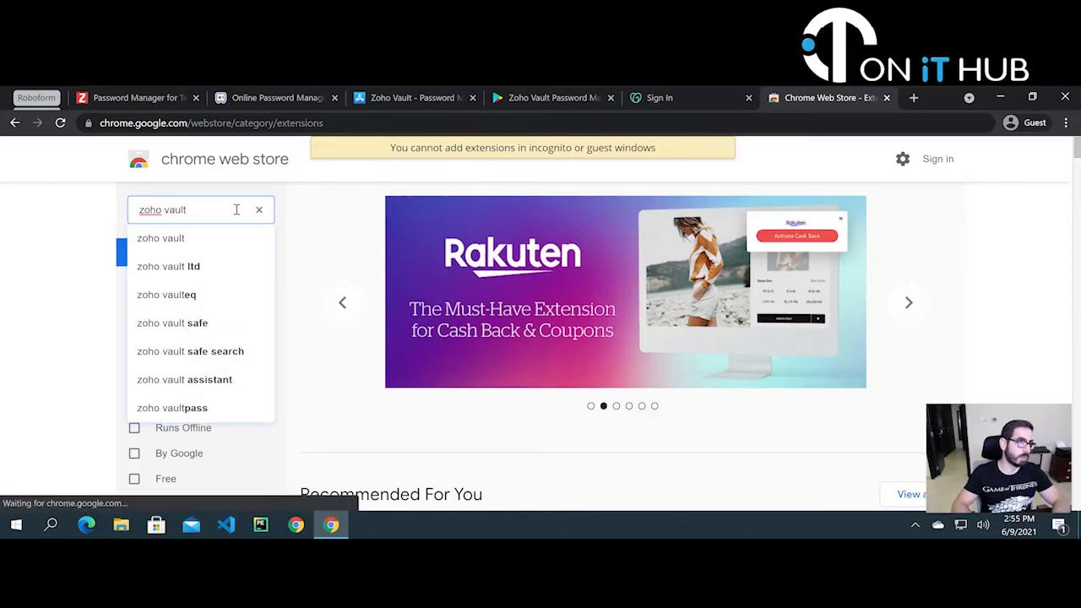
{"action": "key", "text": "Return"}
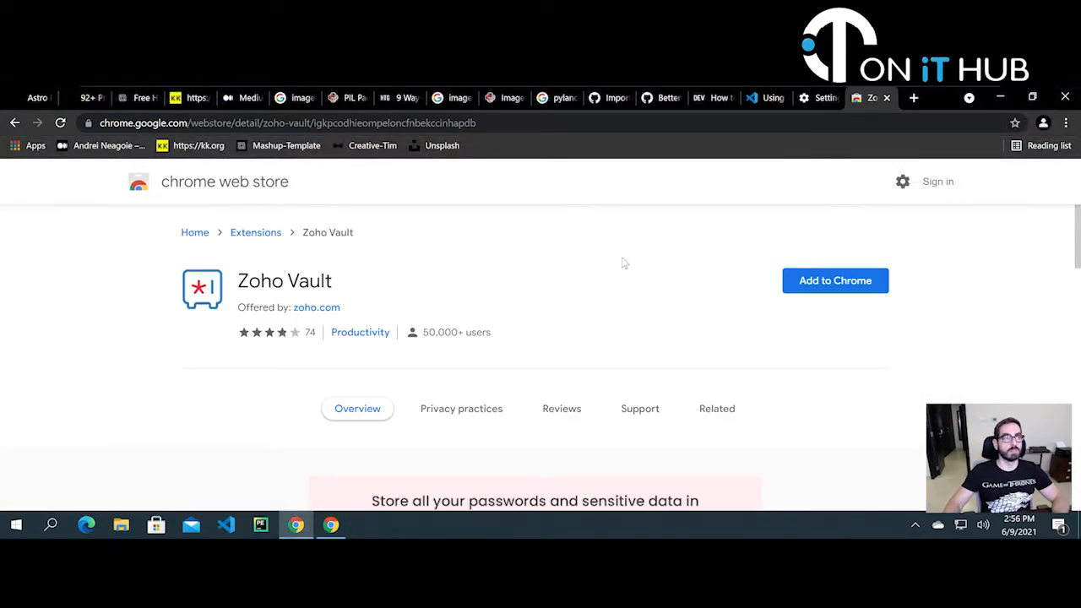
- Add the Zoho Vault extension to Chrome, then close the Web Store and Settings tabs
{"action": "left_click", "coordinate": [822, 281]}
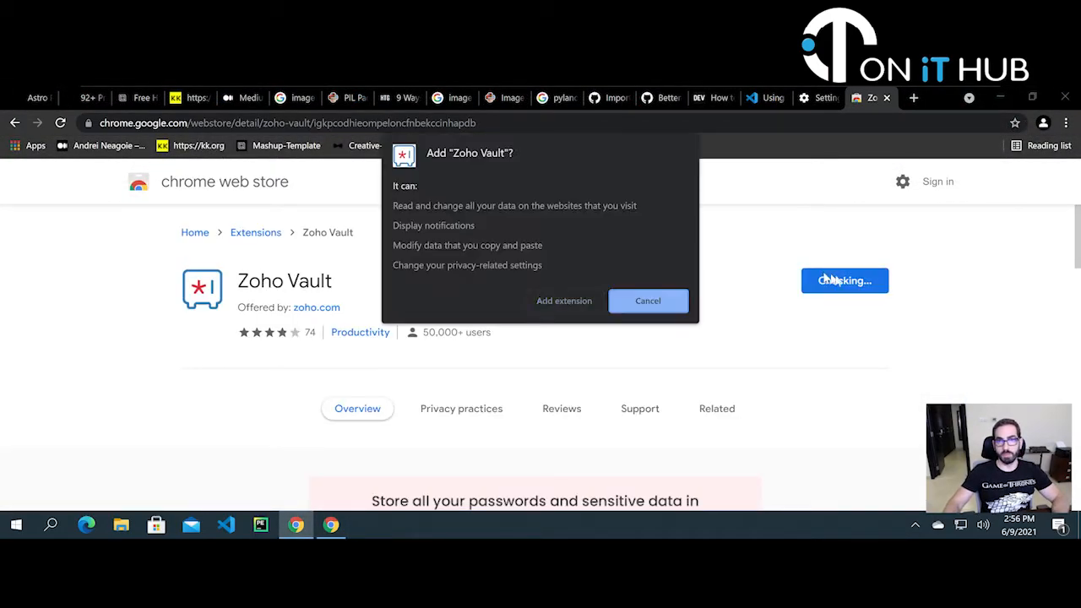
{"action": "left_click", "coordinate": [581, 301]}
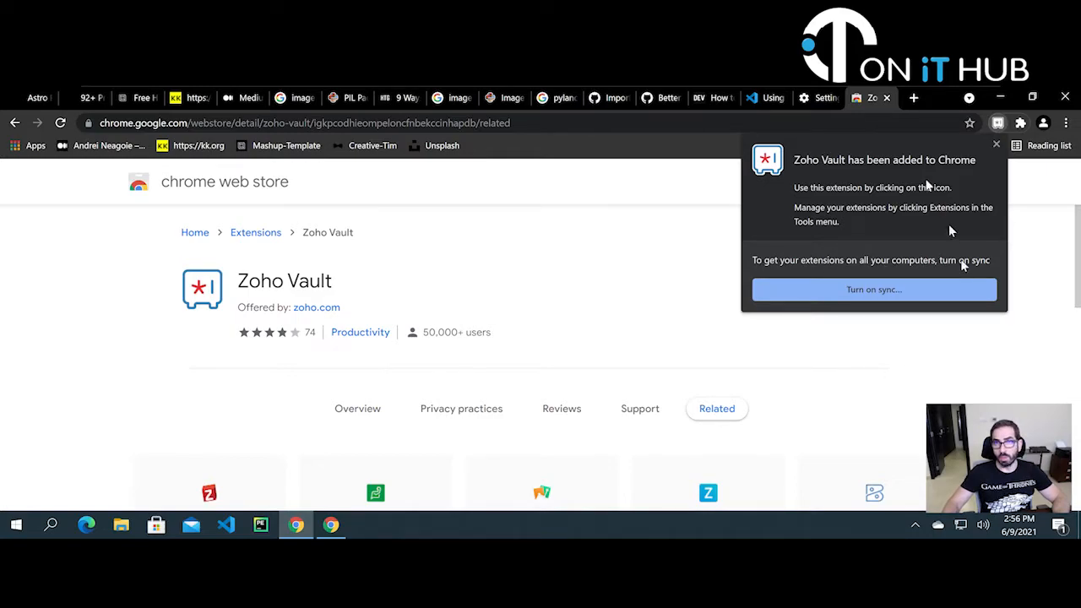
{"action": "left_click", "coordinate": [877, 98]}
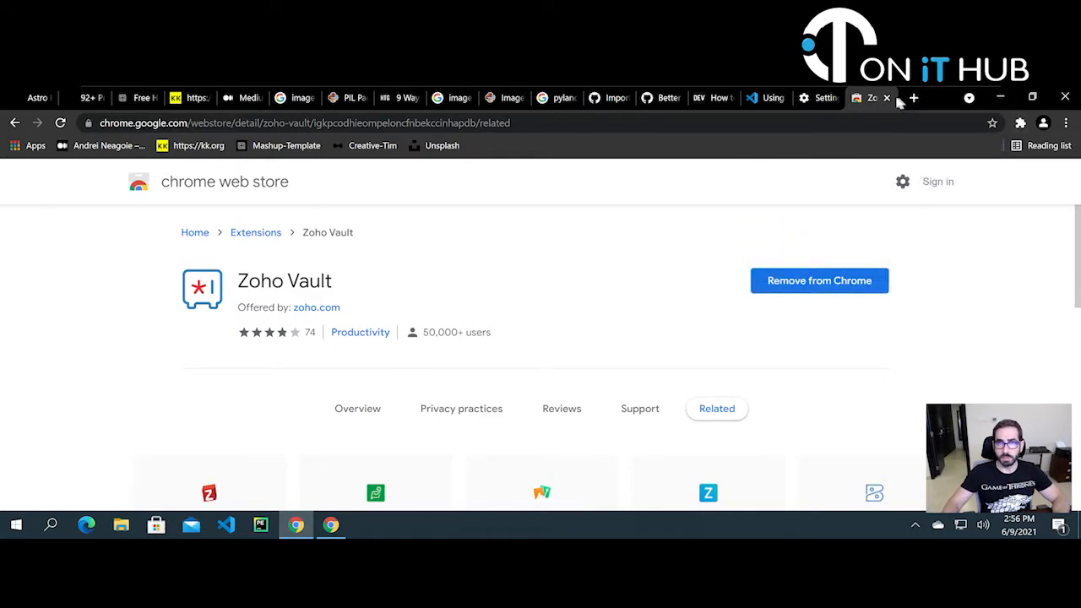
{"action": "left_click", "coordinate": [889, 98]}
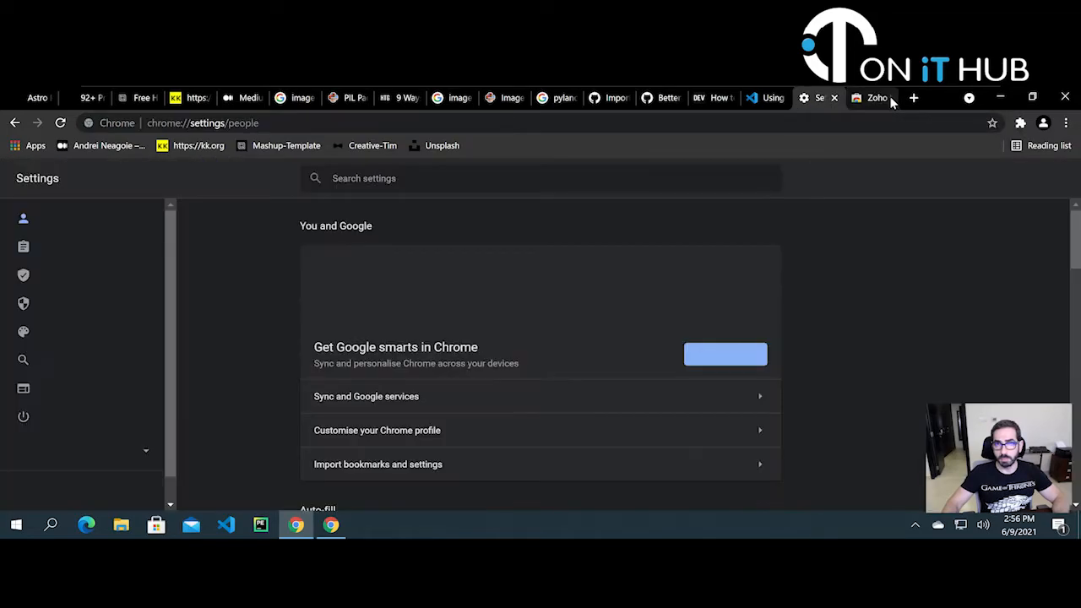
{"action": "left_click", "coordinate": [890, 98]}
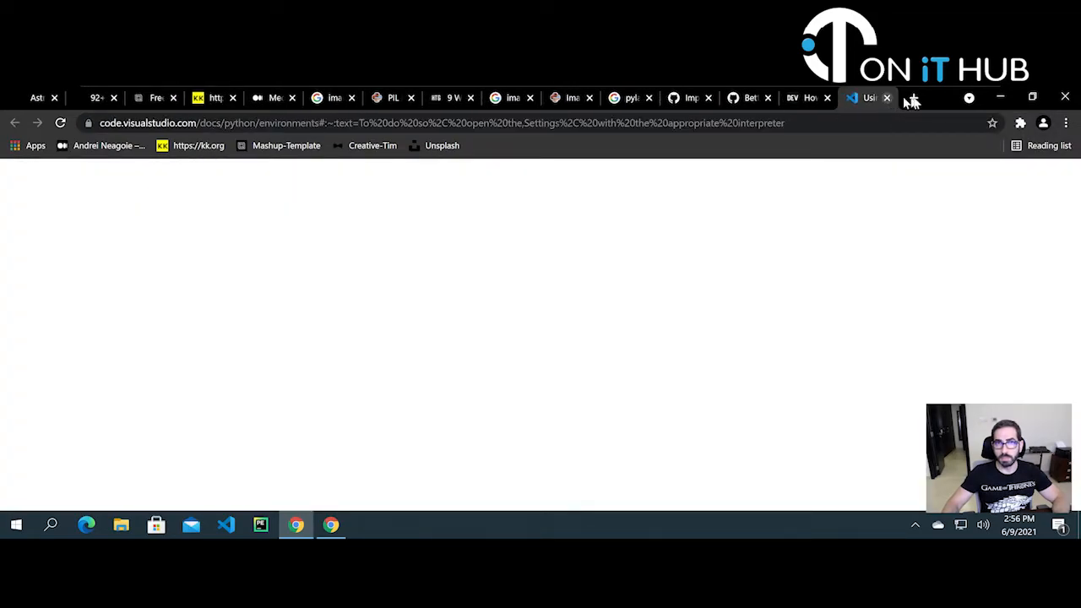
- Search Google for 'godaddy' in a new tab and open the GoDaddy site
{"action": "left_click", "coordinate": [915, 97]}
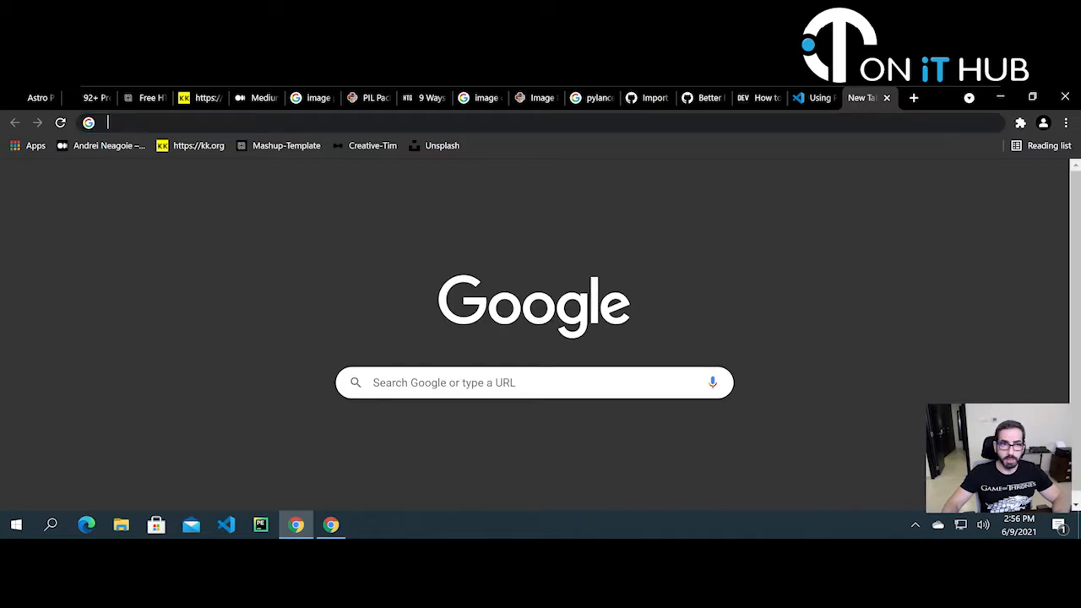
{"action": "left_click", "coordinate": [540, 124]}
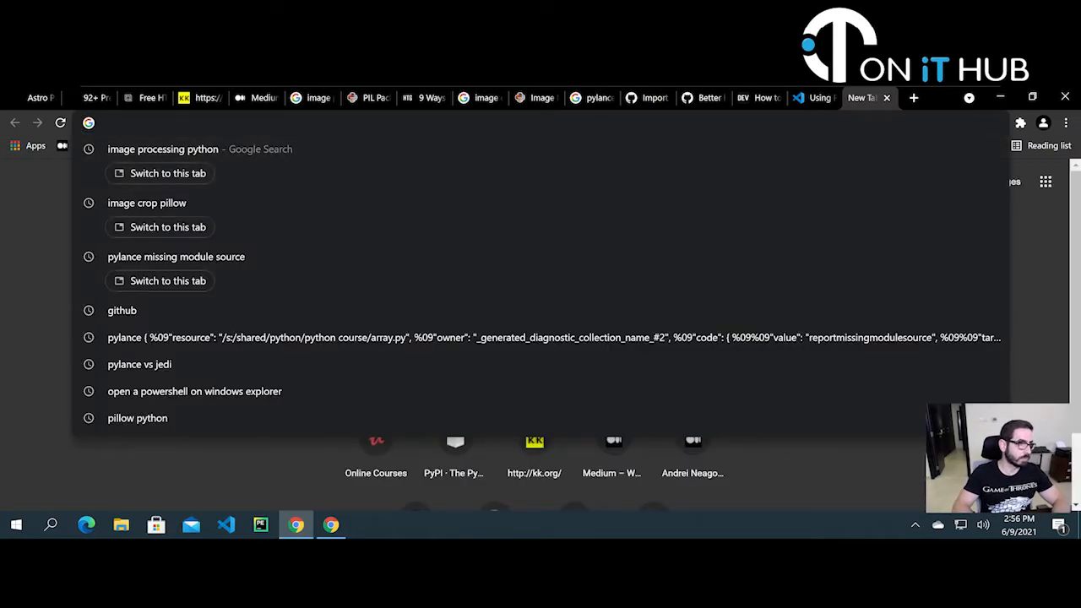
{"action": "type", "text": "godaddy"}
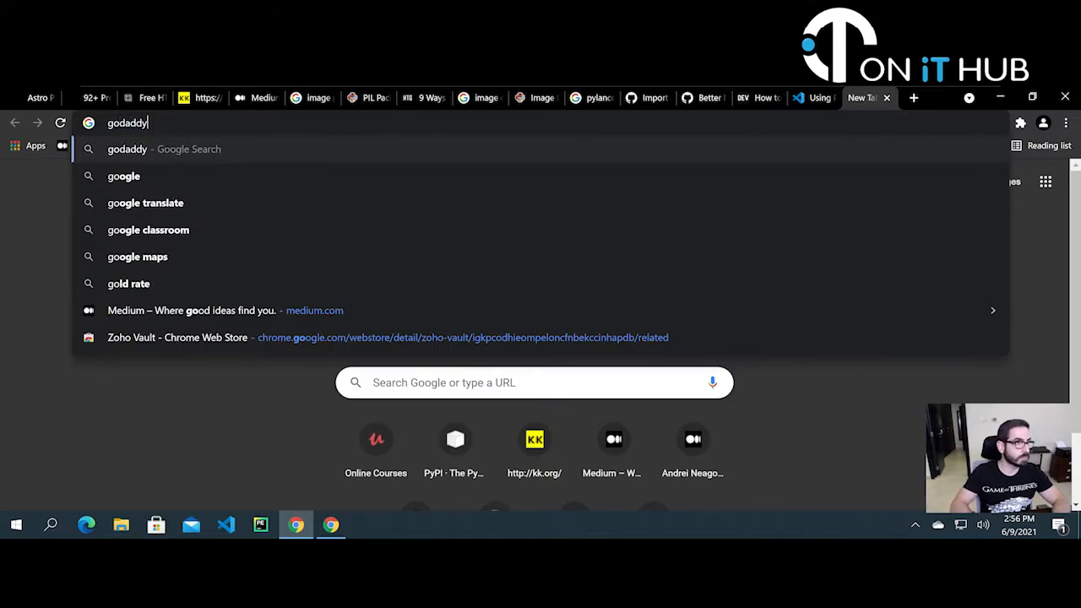
{"action": "key", "text": "Return"}
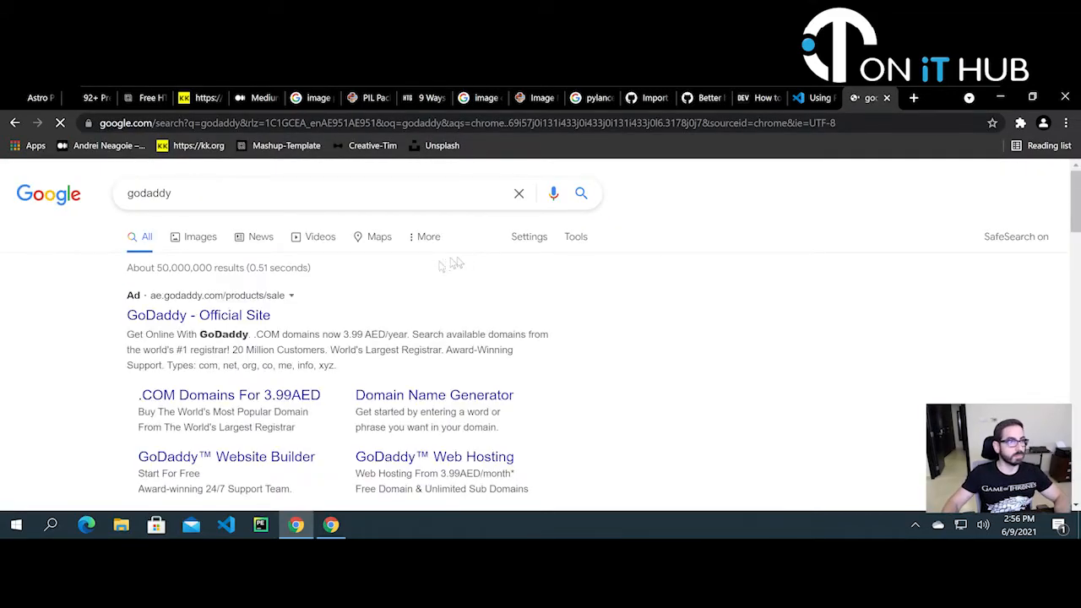
{"action": "scroll", "coordinate": [215, 325], "scroll_direction": "down", "scroll_amount": 2}
{"action": "scroll", "coordinate": [215, 325], "scroll_direction": "down", "scroll_amount": 2}
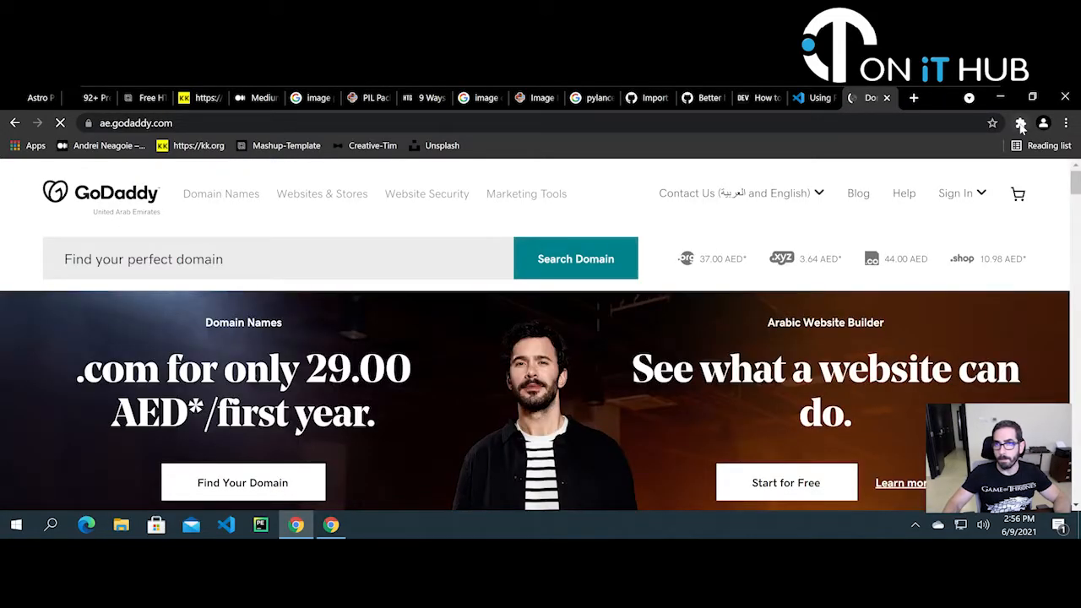
- Confirm Zoho Vault appears among extensions with access to the GoDaddy site
{"action": "left_click", "coordinate": [1020, 124]}
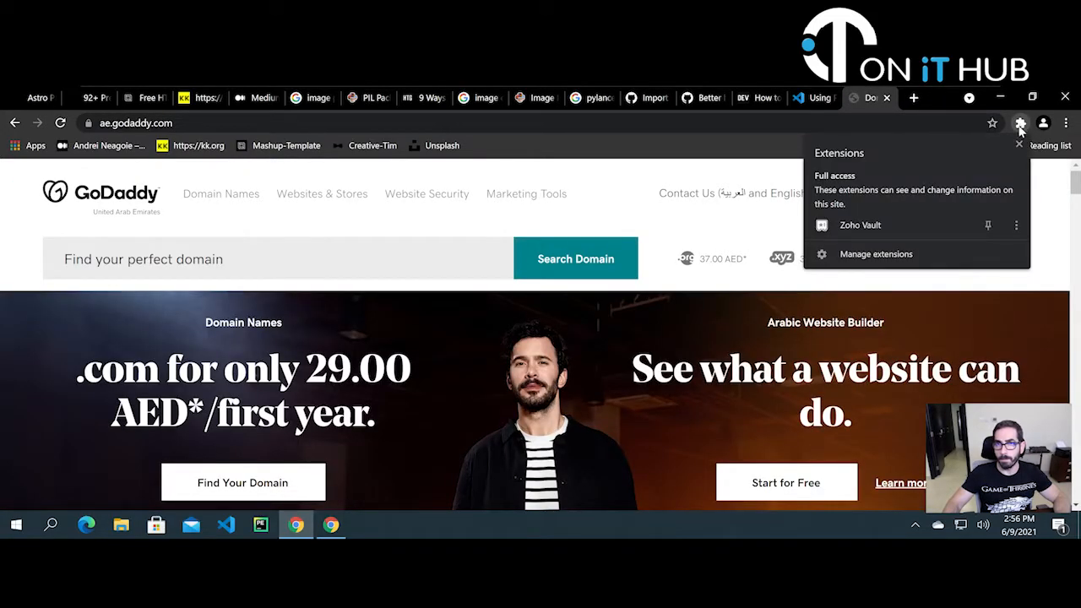
{"action": "left_click", "coordinate": [1016, 226]}
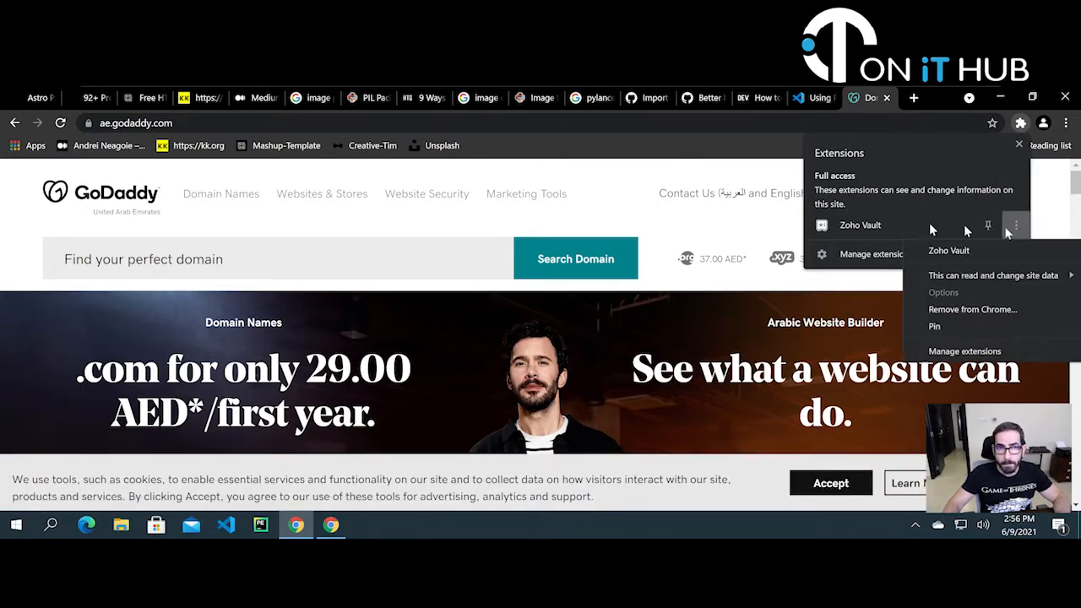
{"action": "left_click", "coordinate": [677, 148]}
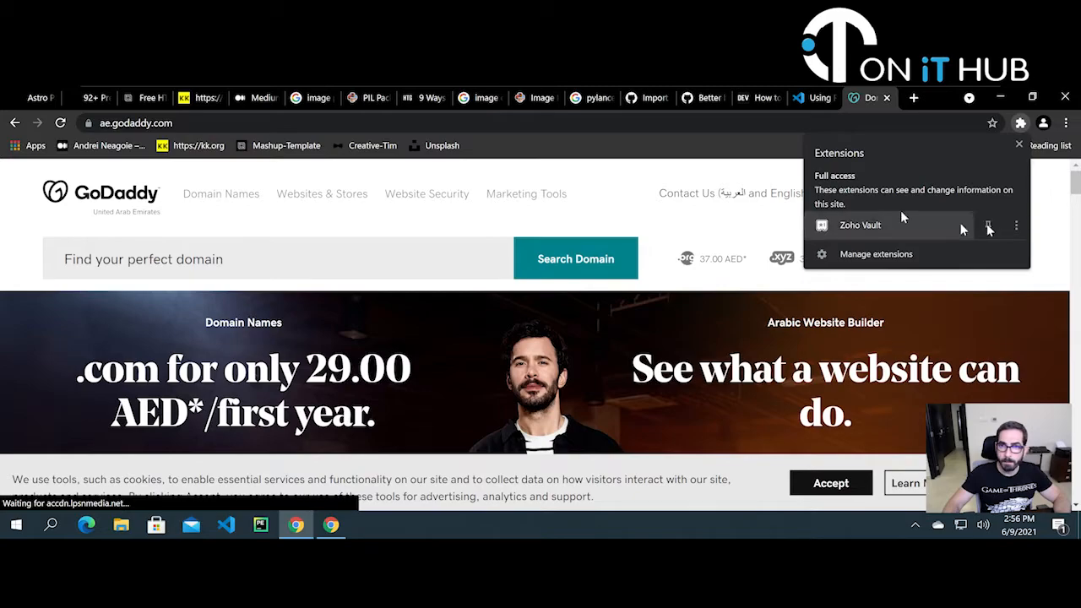
{"action": "left_click", "coordinate": [717, 125]}
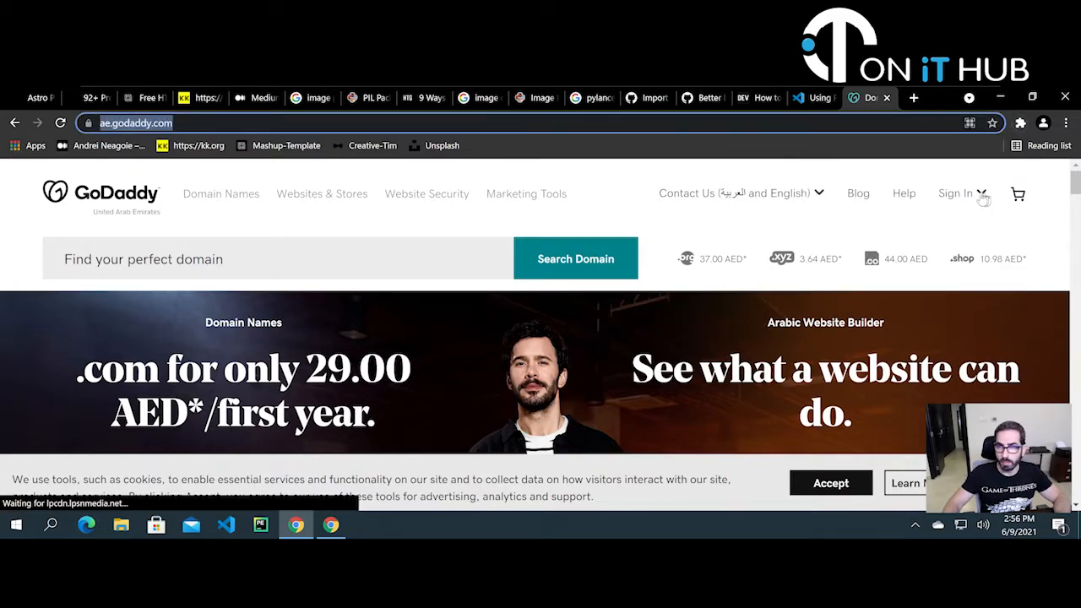
- Go to GoDaddy's Sign in page and bring up Zoho Vault's logins on the username field
{"action": "left_click", "coordinate": [982, 196]}
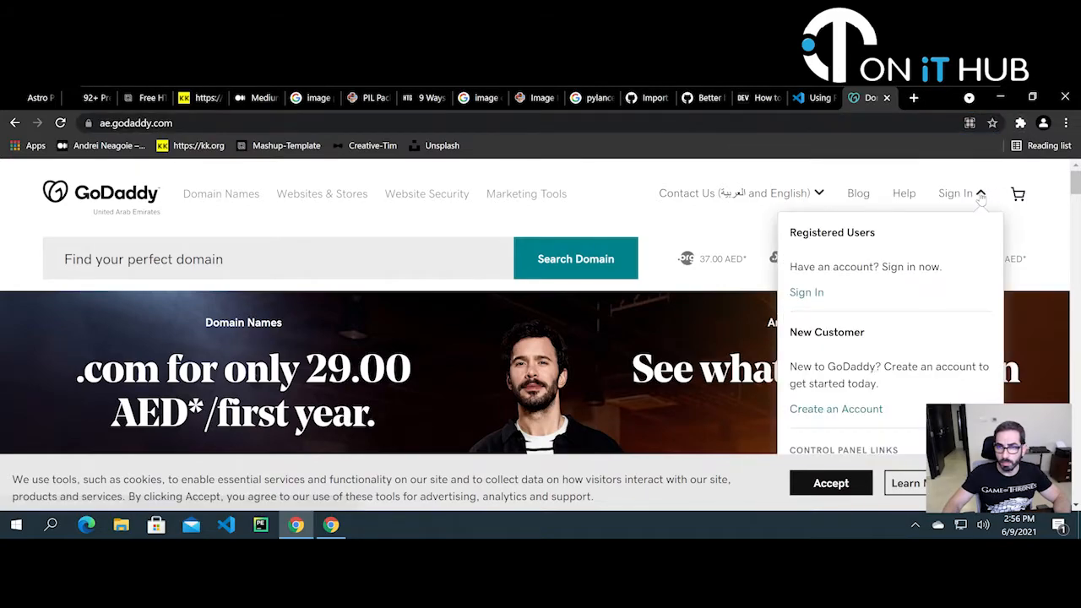
{"action": "left_click", "coordinate": [813, 296]}
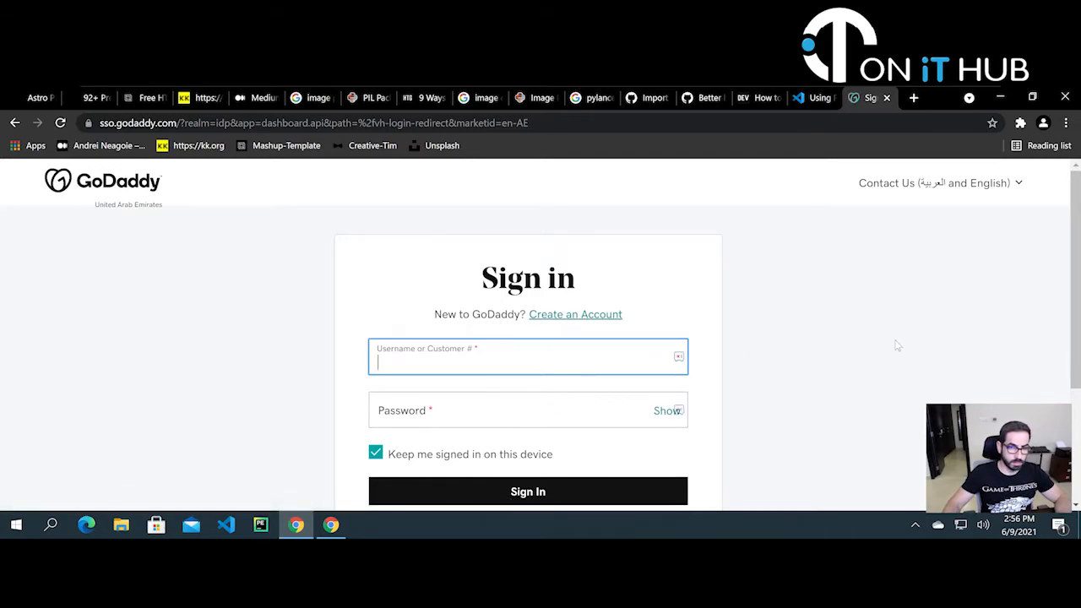
{"action": "left_click", "coordinate": [680, 359]}
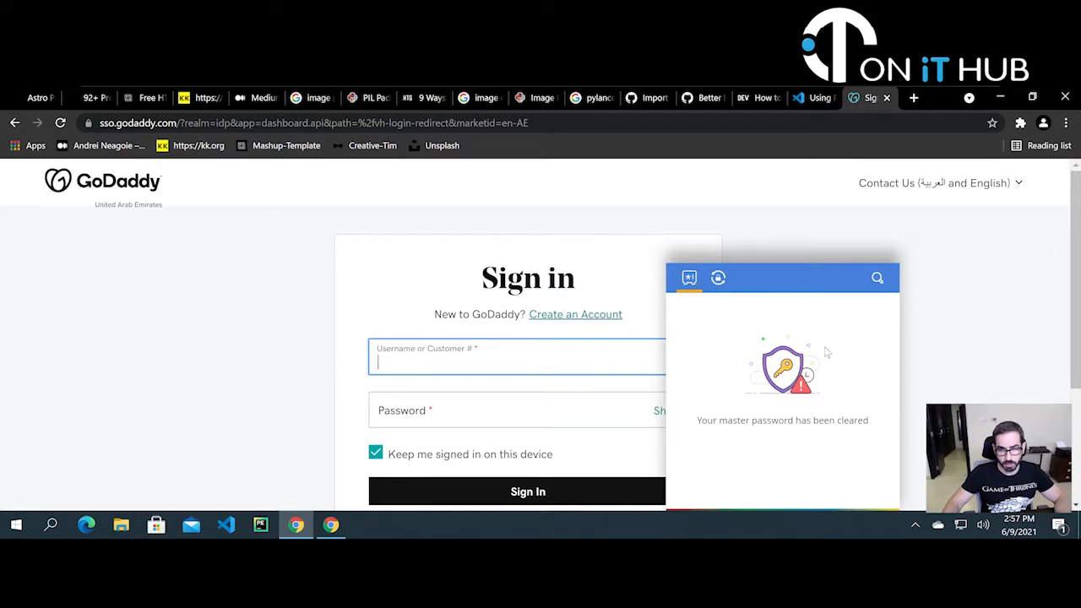
{"action": "left_click", "coordinate": [802, 382]}
{"action": "scroll", "coordinate": [861, 386], "scroll_direction": "down", "scroll_amount": 2}
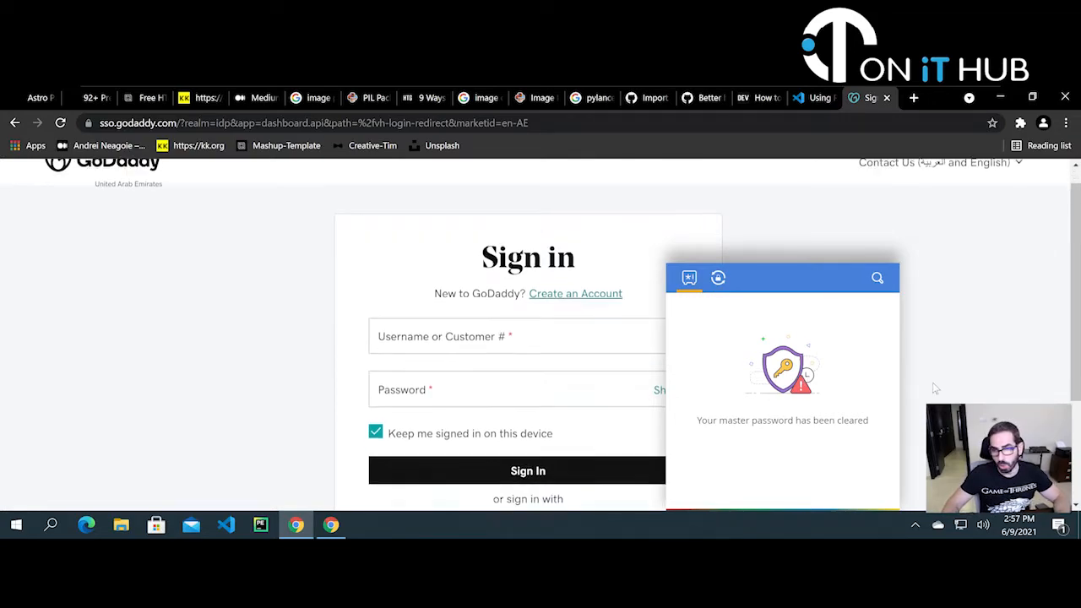
- View Zoho Vault's saved passwords list, close it, and show Chrome's installed extensions
{"action": "left_click", "coordinate": [689, 279]}
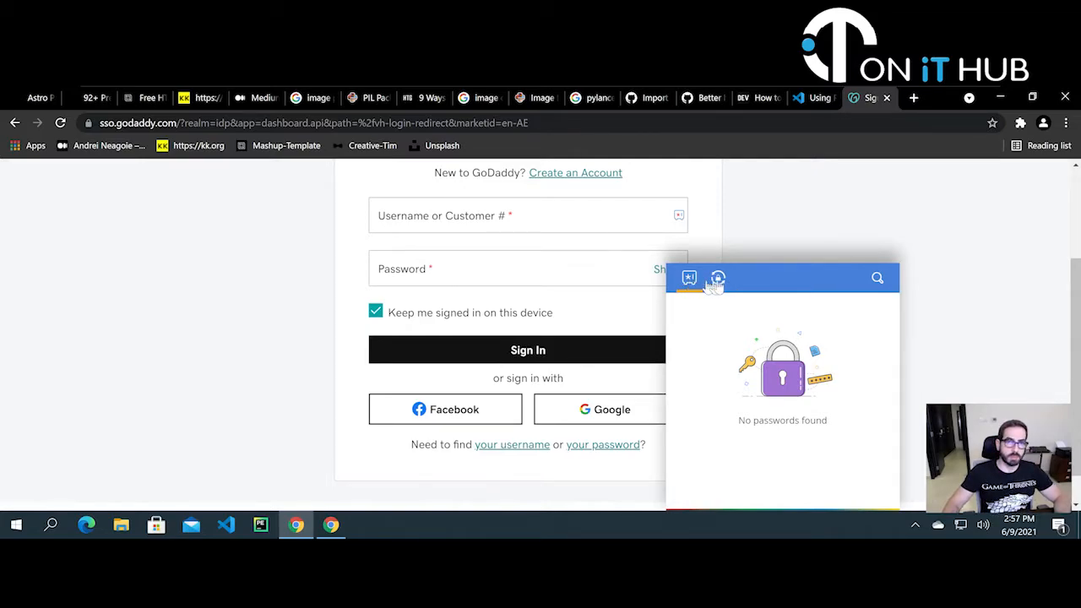
{"action": "left_click", "coordinate": [1018, 338]}
{"action": "scroll", "coordinate": [852, 344], "scroll_direction": "up", "scroll_amount": 2}
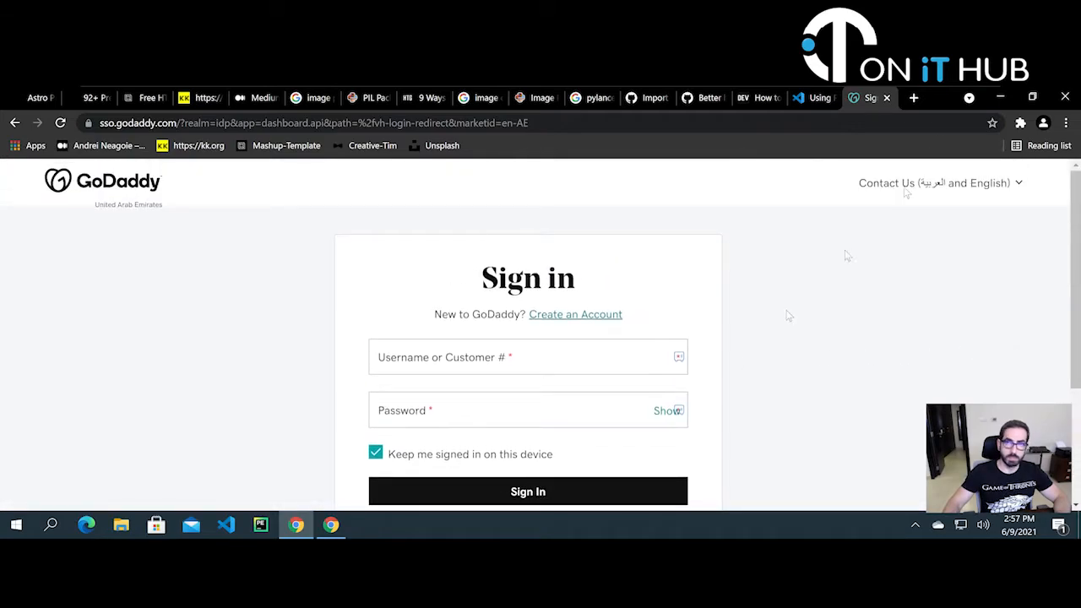
{"action": "left_click", "coordinate": [1021, 123]}
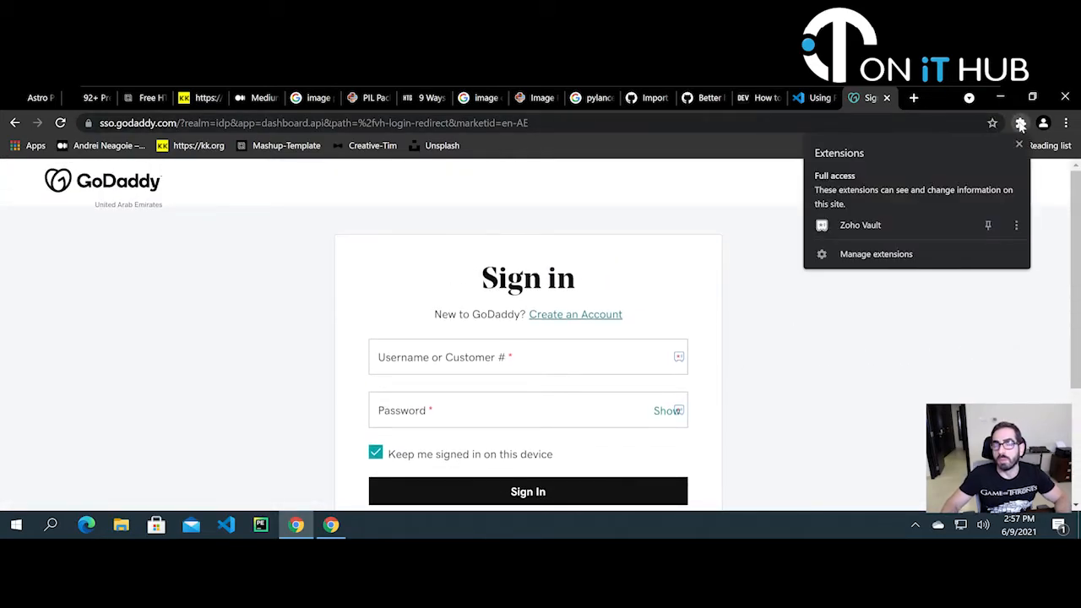
- Sign in to the Zoho Vault extension with the account e-mail and password
{"action": "left_click", "coordinate": [850, 226]}
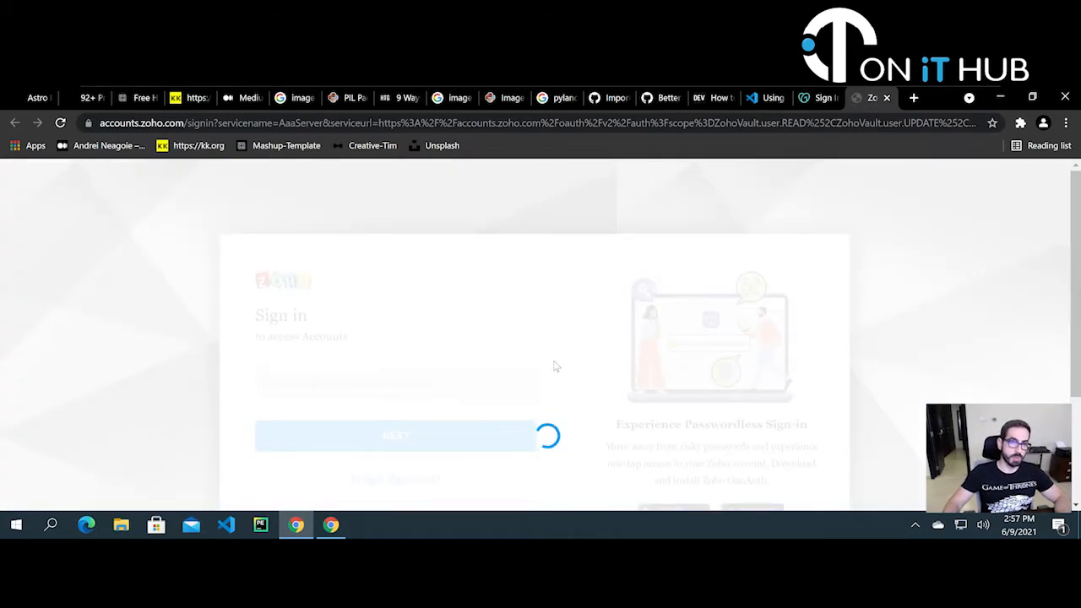
{"action": "scroll", "coordinate": [549, 347], "scroll_direction": "down", "scroll_amount": 1}
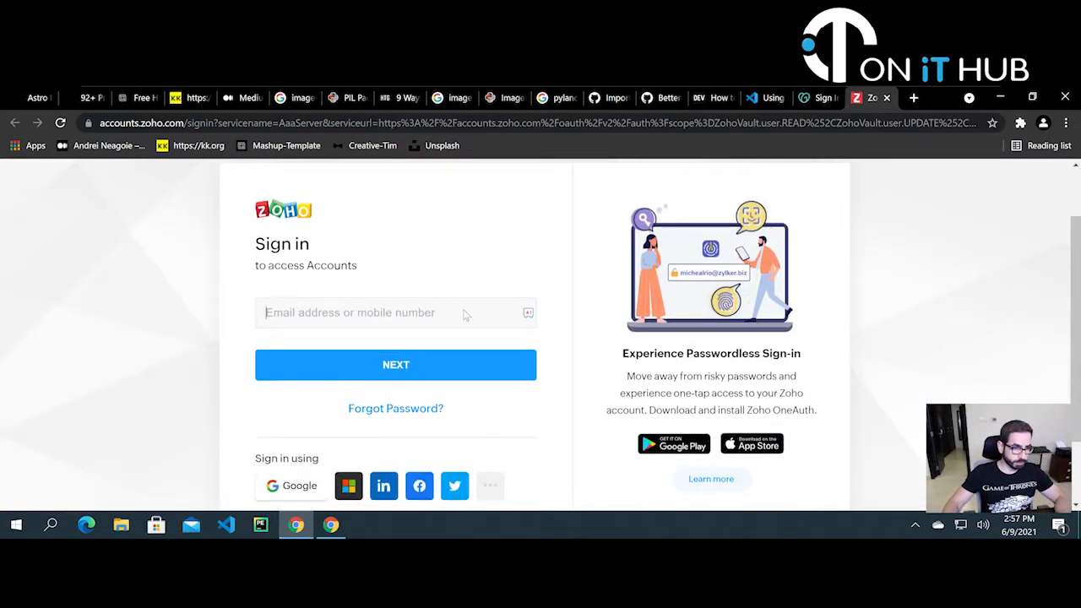
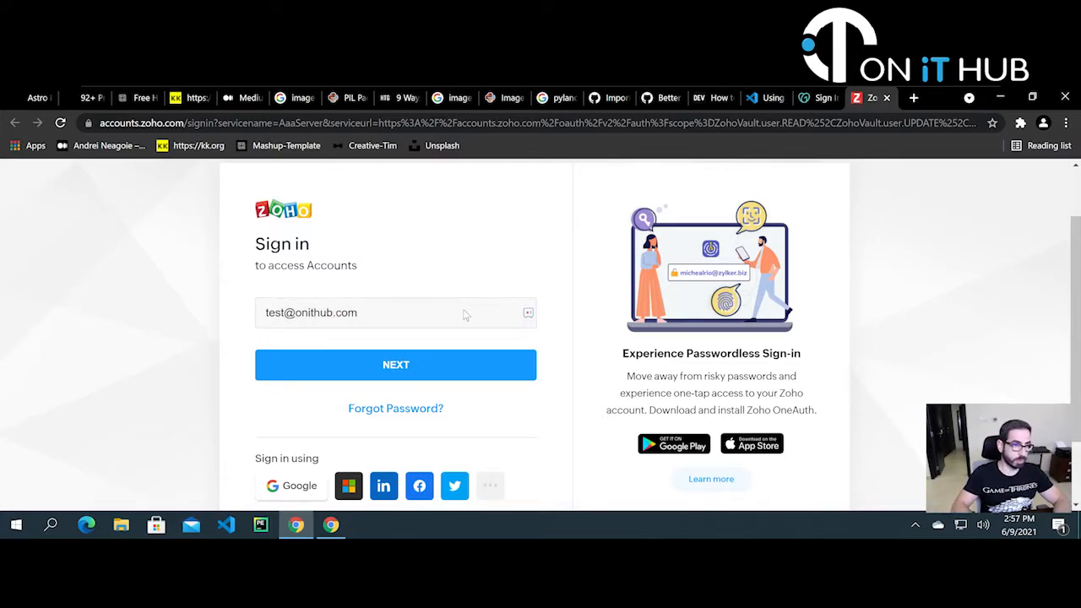
{"action": "key", "text": "Return"}
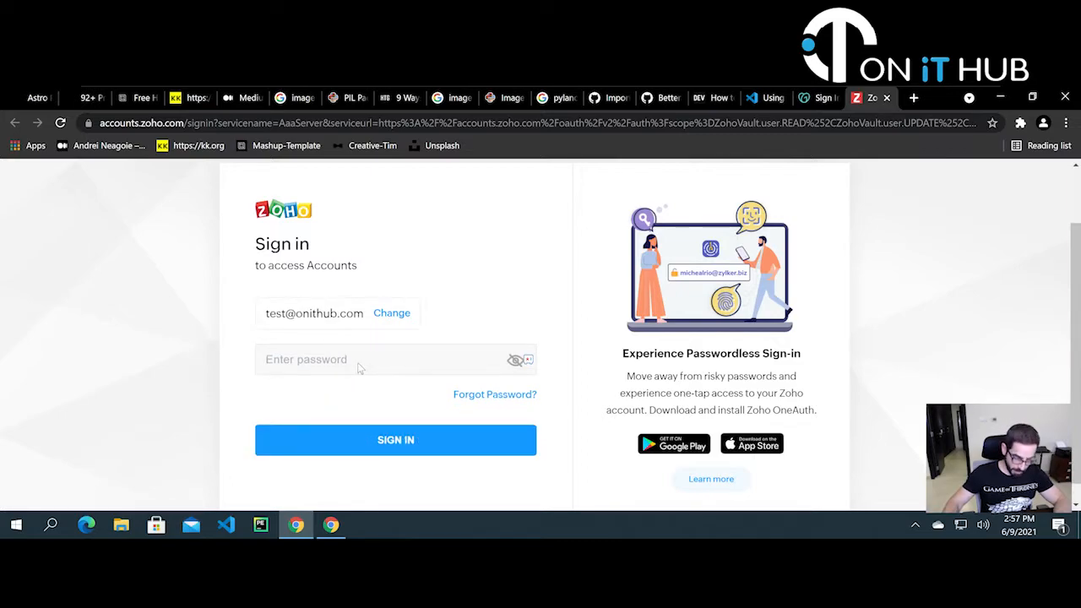
{"action": "type", "text": "***"}
{"action": "key", "text": "ctrl+v"}
{"action": "key", "text": "Return"}
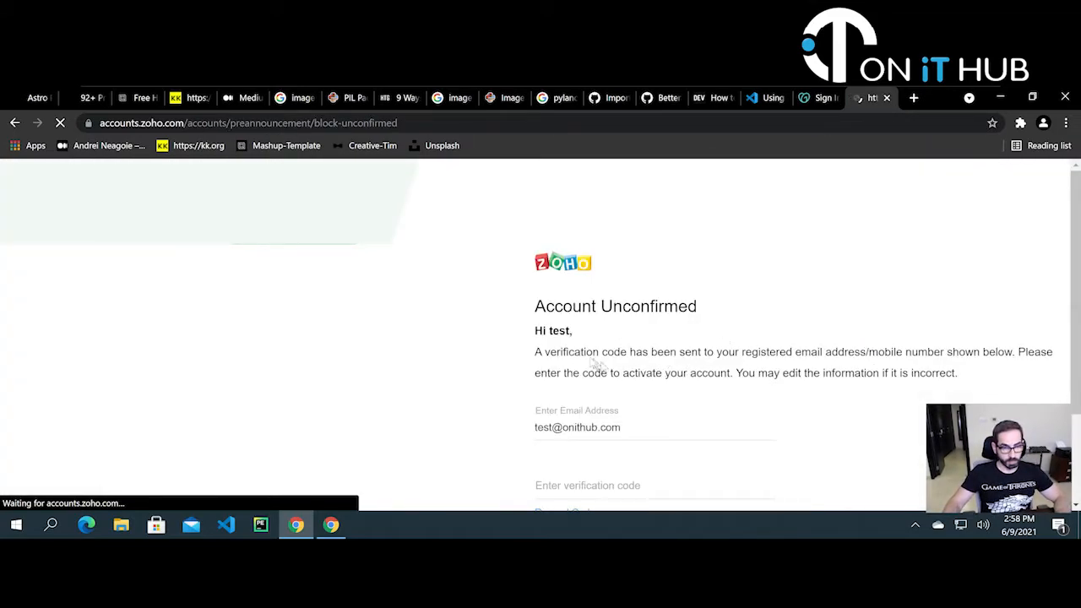
- Enter the emailed verification code and verify the account
{"action": "scroll", "coordinate": [726, 362], "scroll_direction": "down", "scroll_amount": 2}
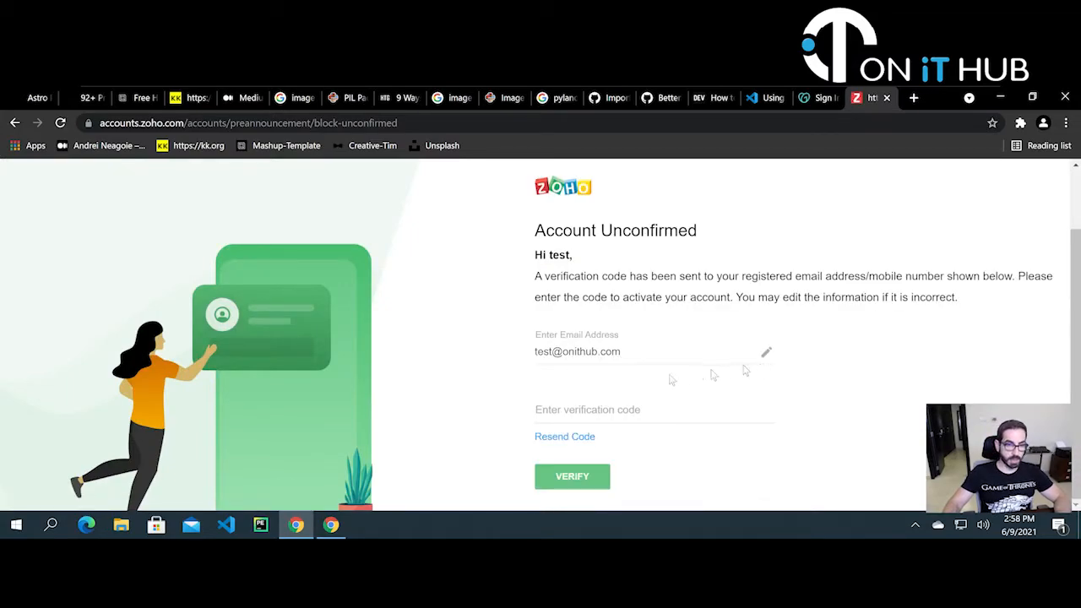
{"action": "left_click", "coordinate": [568, 402]}
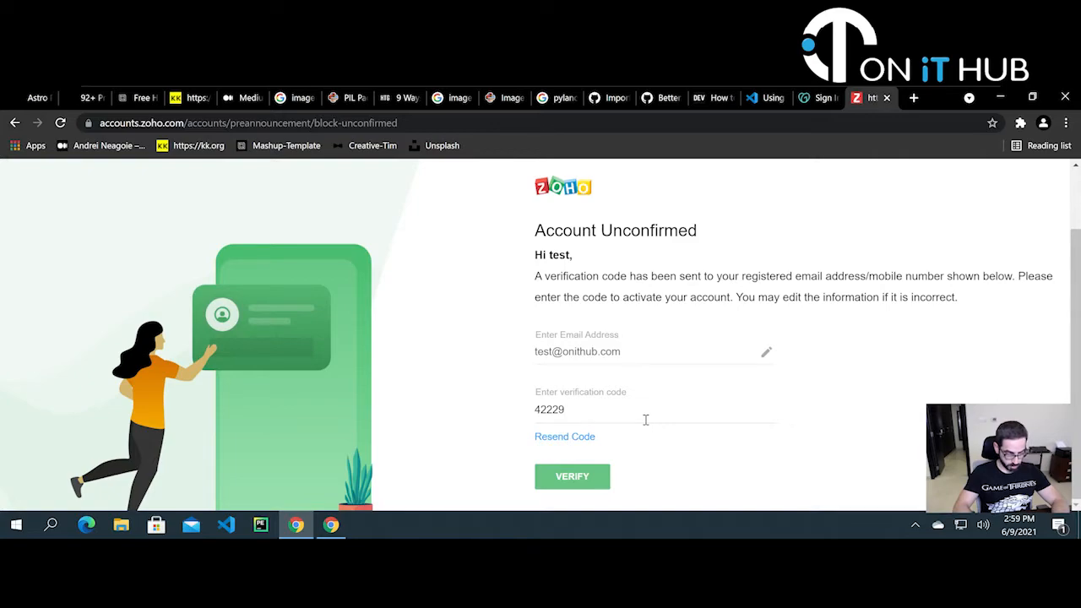
{"action": "left_click", "coordinate": [595, 481]}
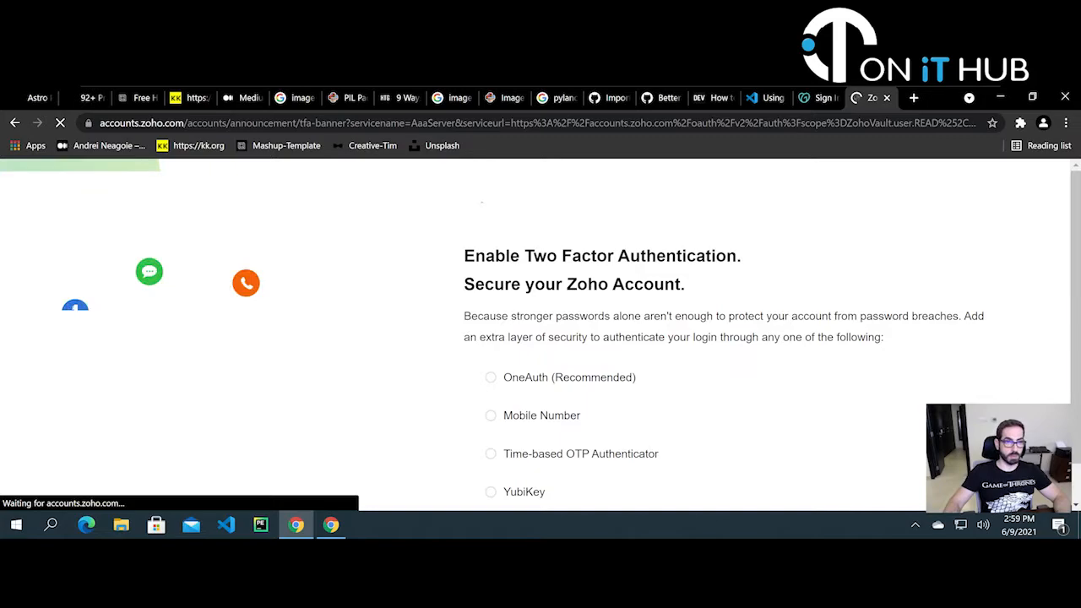
- Accept VaultBrowserExtension's access to the Zoho account, then bring up vault suggestions on GoDaddy's username field
{"action": "left_click_drag", "start_coordinate": [466, 213], "coordinate": [701, 246]}
{"action": "left_click", "coordinate": [706, 249]}
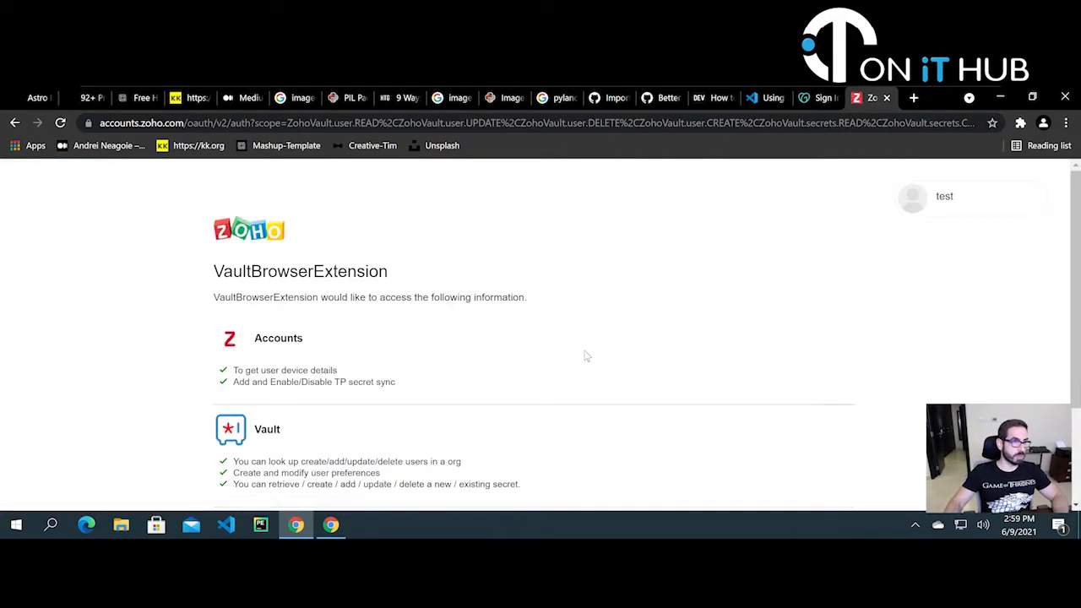
{"action": "scroll", "coordinate": [590, 355], "scroll_direction": "down", "scroll_amount": 1}
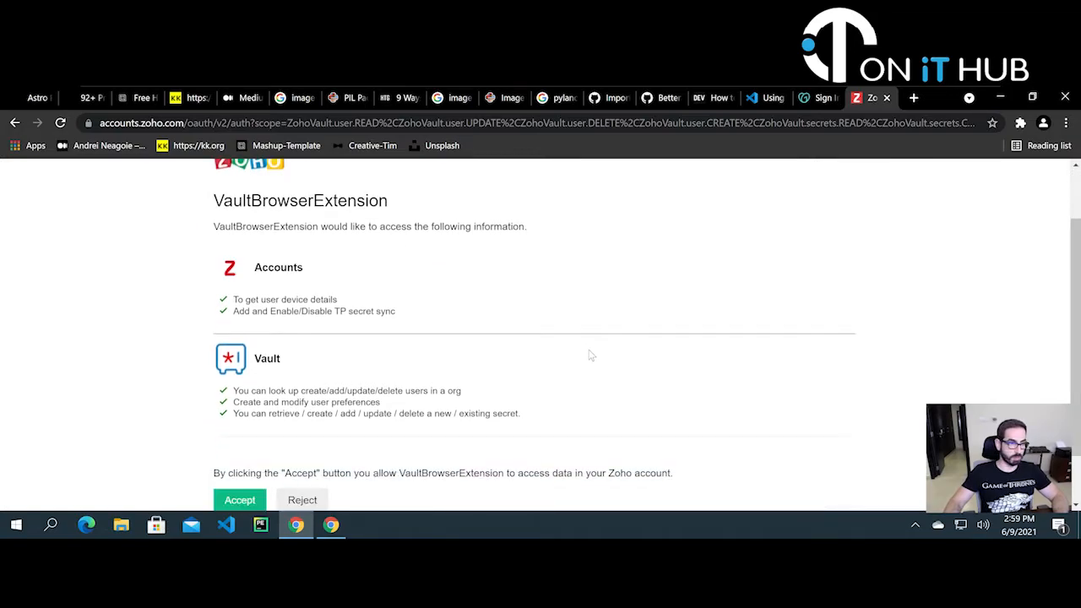
{"action": "scroll", "coordinate": [591, 354], "scroll_direction": "down", "scroll_amount": 1}
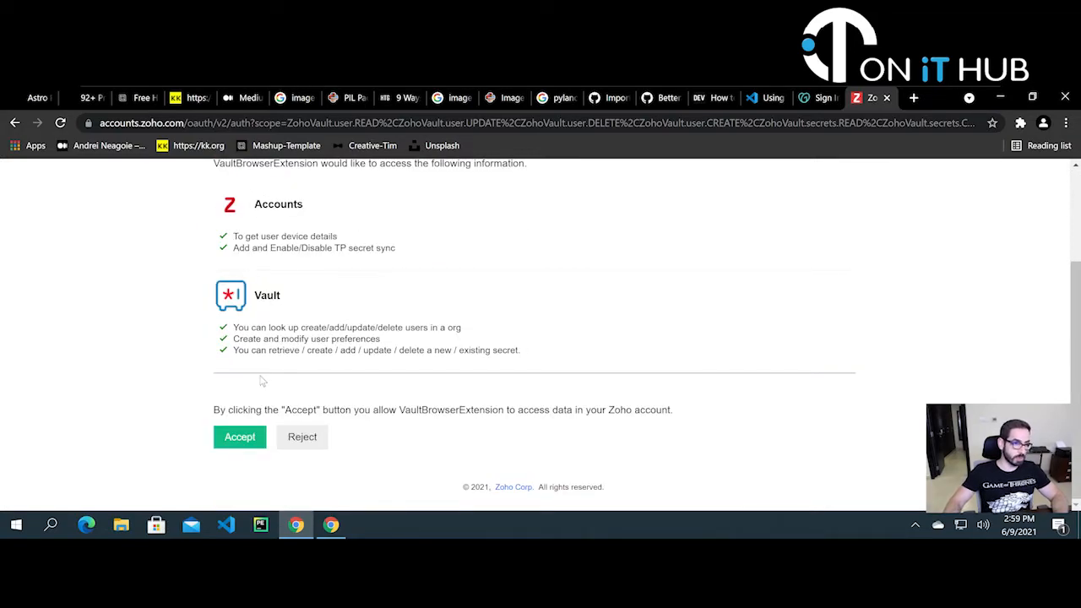
{"action": "scroll", "coordinate": [267, 407], "scroll_direction": "up", "scroll_amount": 2}
{"action": "scroll", "coordinate": [268, 407], "scroll_direction": "down", "scroll_amount": 2}
{"action": "scroll", "coordinate": [284, 388], "scroll_direction": "up", "scroll_amount": 2}
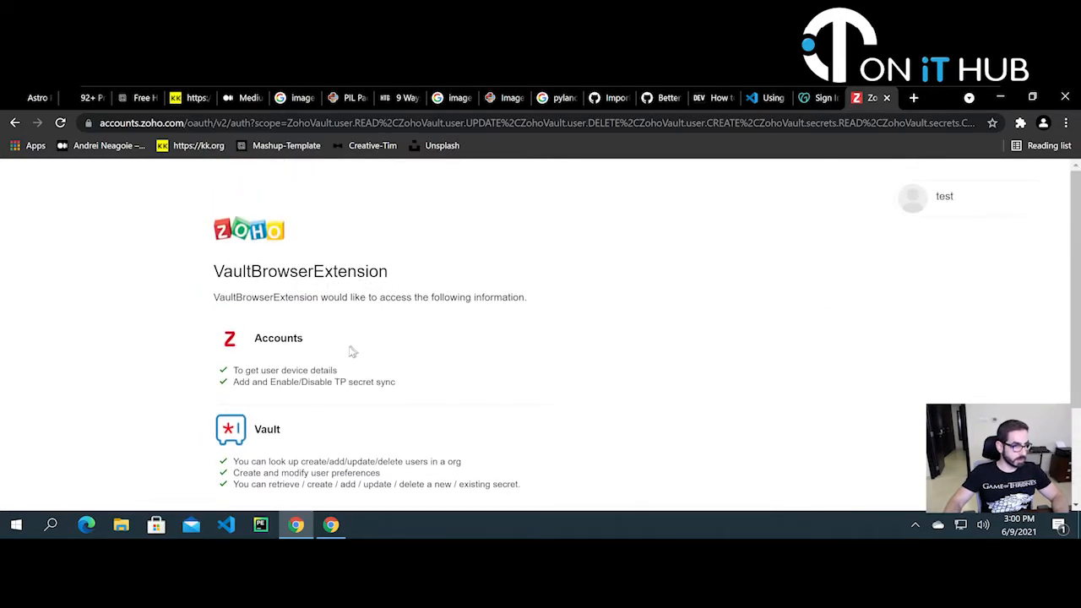
{"action": "scroll", "coordinate": [352, 351], "scroll_direction": "down", "scroll_amount": 2}
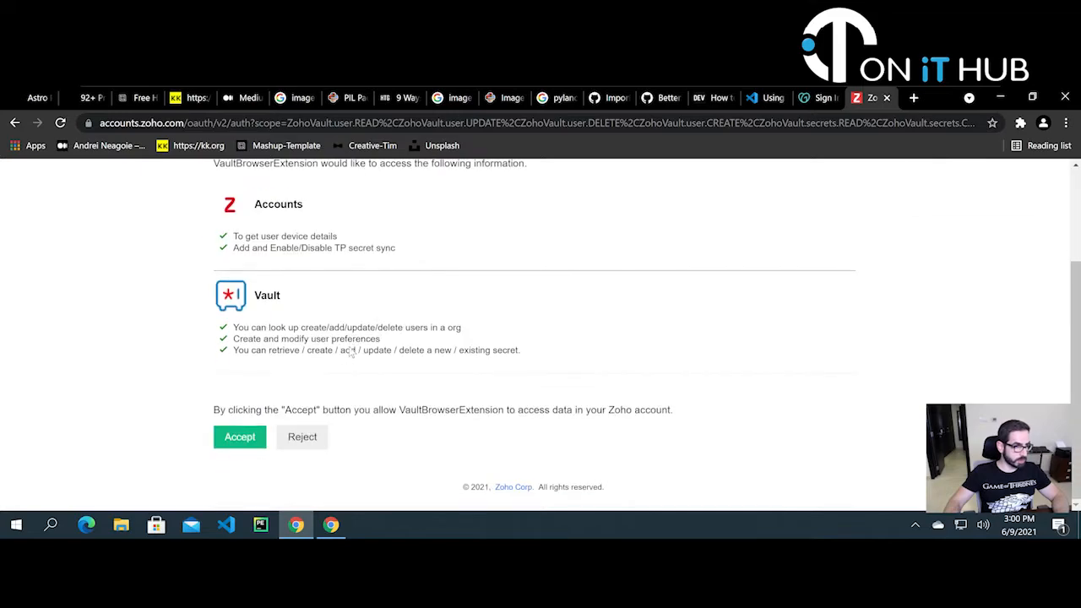
{"action": "left_click", "coordinate": [242, 441]}
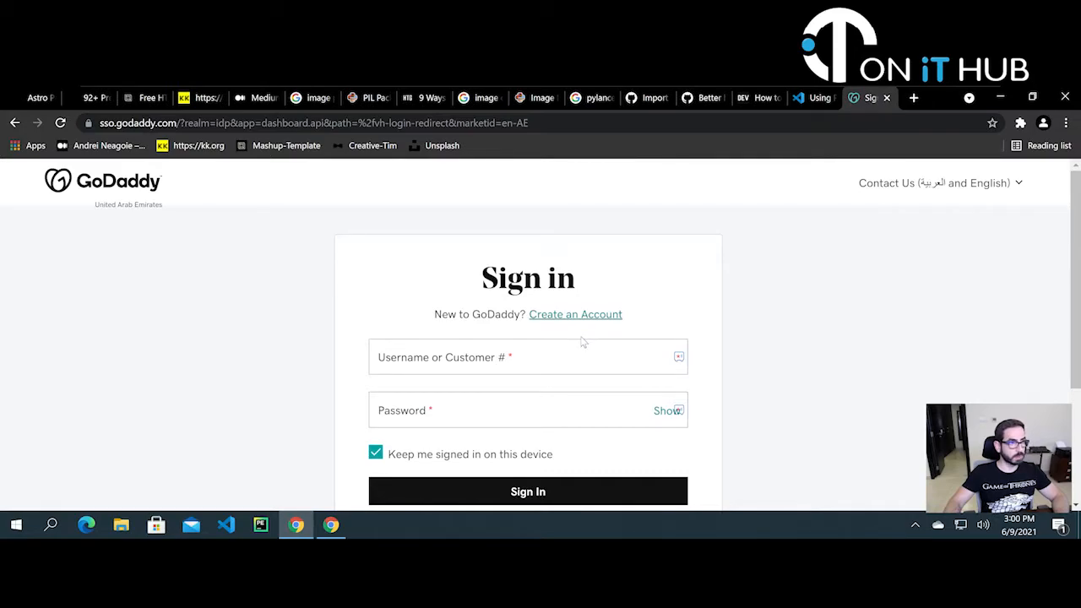
{"action": "left_click", "coordinate": [681, 361]}
{"action": "left_click", "coordinate": [679, 358]}
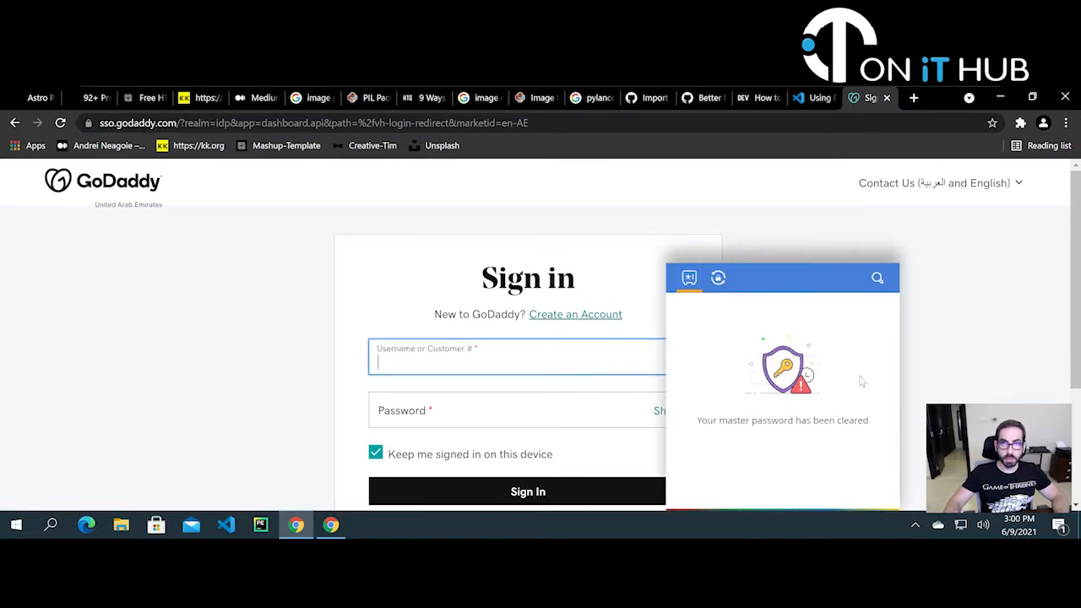
- Check Zoho Vault's suggestions on the GoDaddy username field, then dismiss them
{"action": "left_click", "coordinate": [990, 358]}
{"action": "left_click", "coordinate": [559, 365]}
{"action": "scroll", "coordinate": [794, 355], "scroll_direction": "down", "scroll_amount": 2}
{"action": "scroll", "coordinate": [794, 354], "scroll_direction": "up", "scroll_amount": 2}
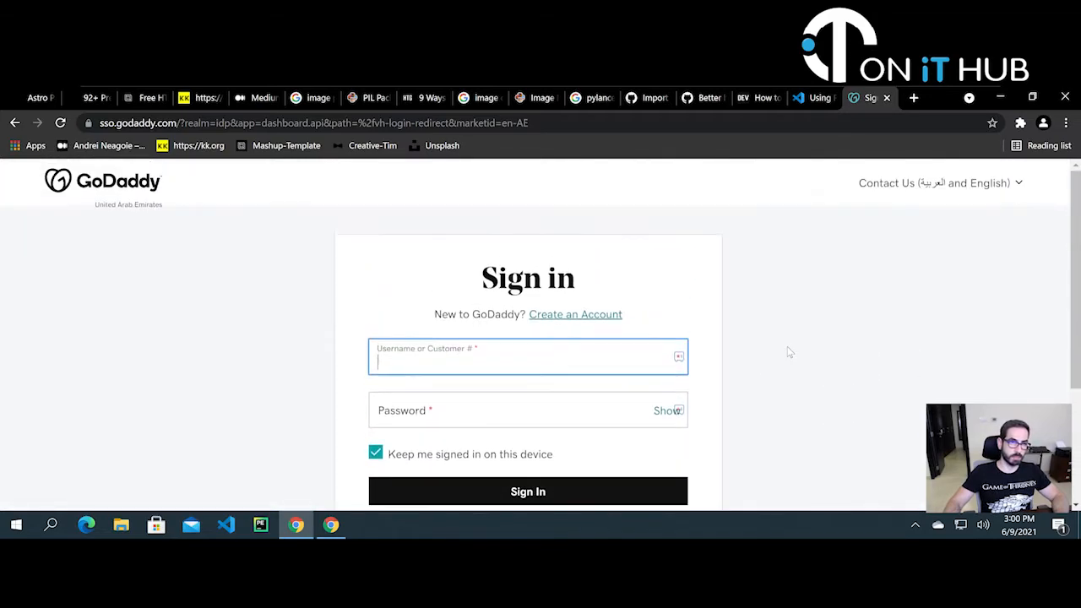
{"action": "left_click", "coordinate": [684, 359]}
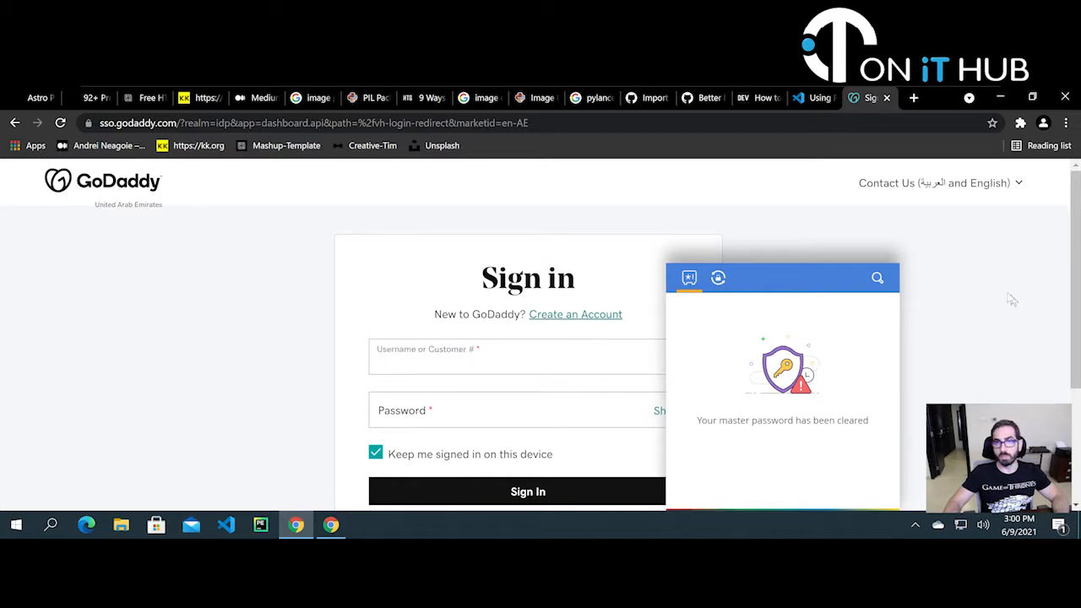
{"action": "left_click", "coordinate": [1017, 303]}
- Unlock the Zoho Vault extension with the master password, then close its popup
{"action": "left_click", "coordinate": [1020, 124]}
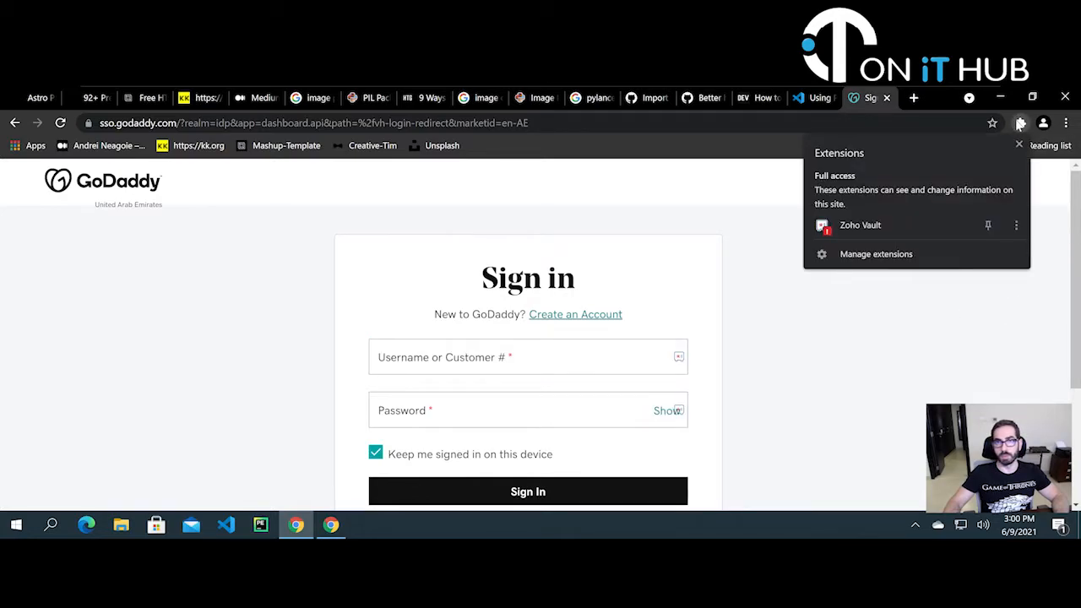
{"action": "left_click", "coordinate": [860, 227]}
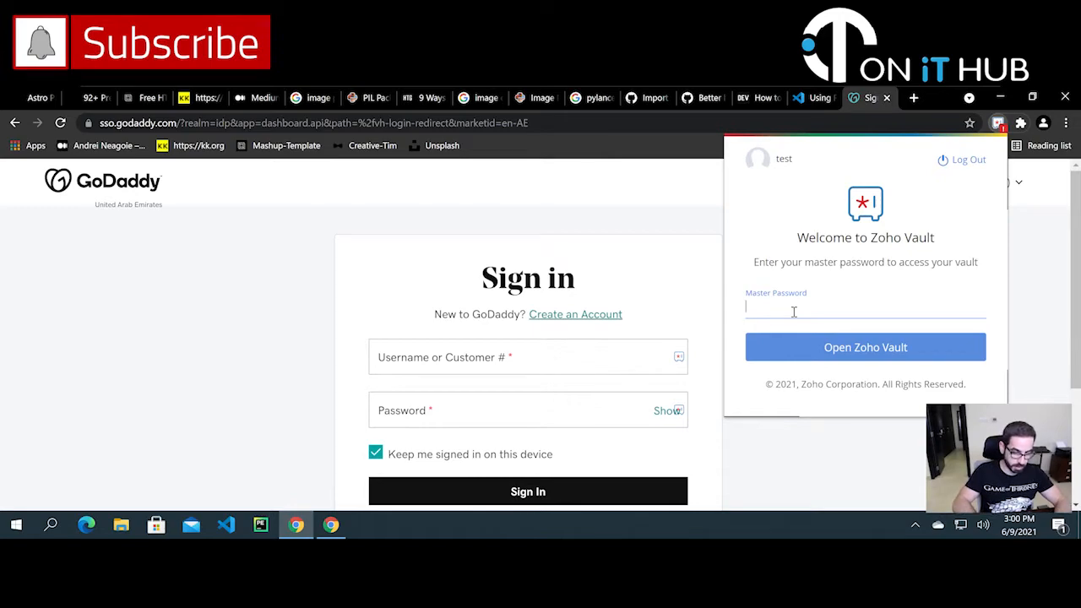
{"action": "type", "text": "•••••"}
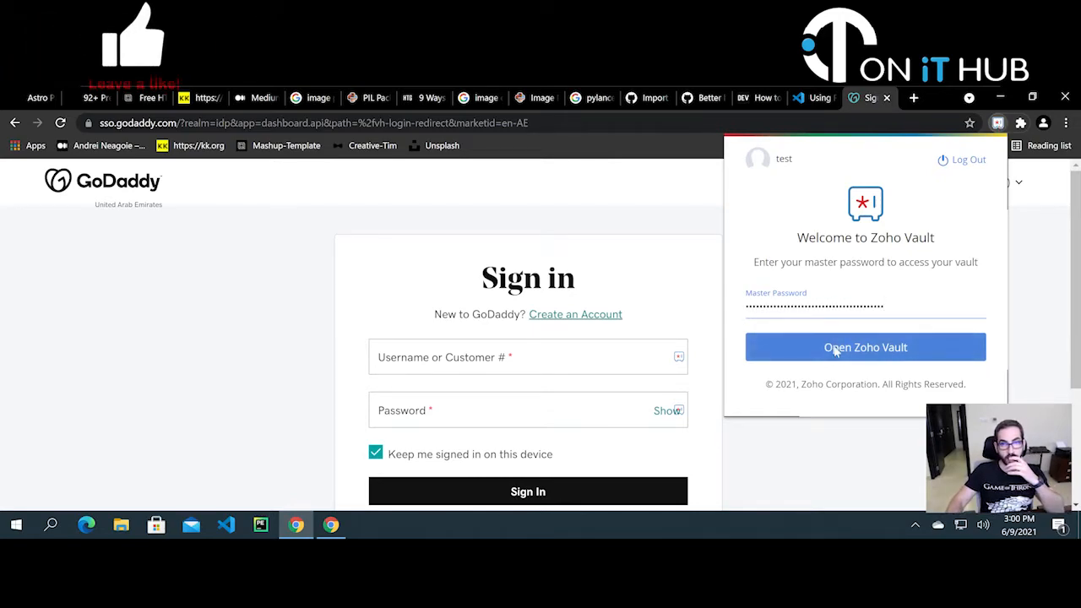
{"action": "left_click", "coordinate": [834, 350]}
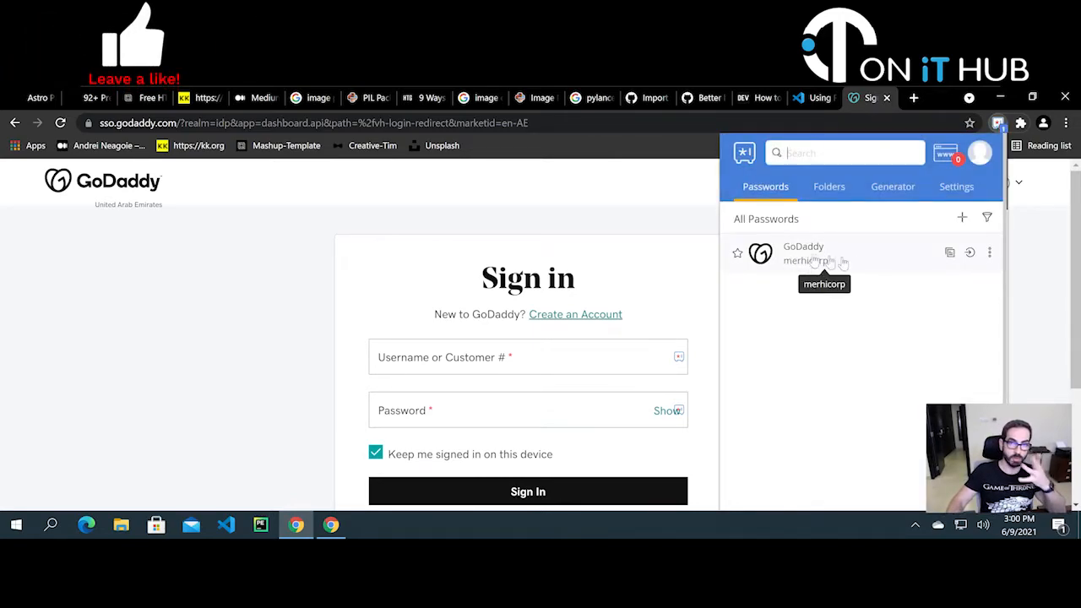
{"action": "left_click", "coordinate": [1046, 243]}
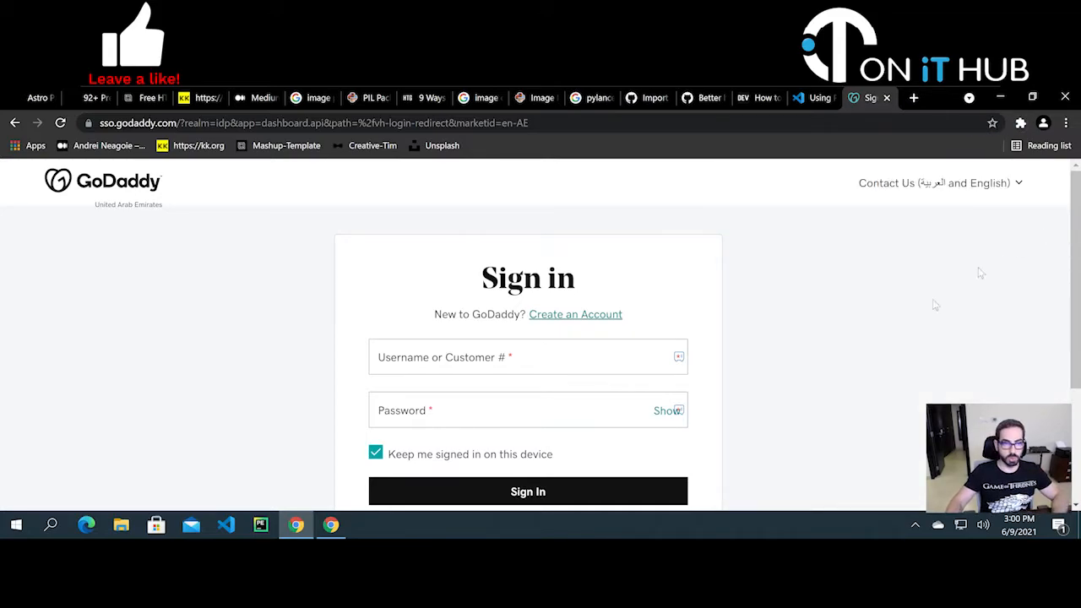
- Autofill GoDaddy's login from the saved Zoho Vault entry, sign in, and cancel the security-key prompt
{"action": "left_click", "coordinate": [678, 356]}
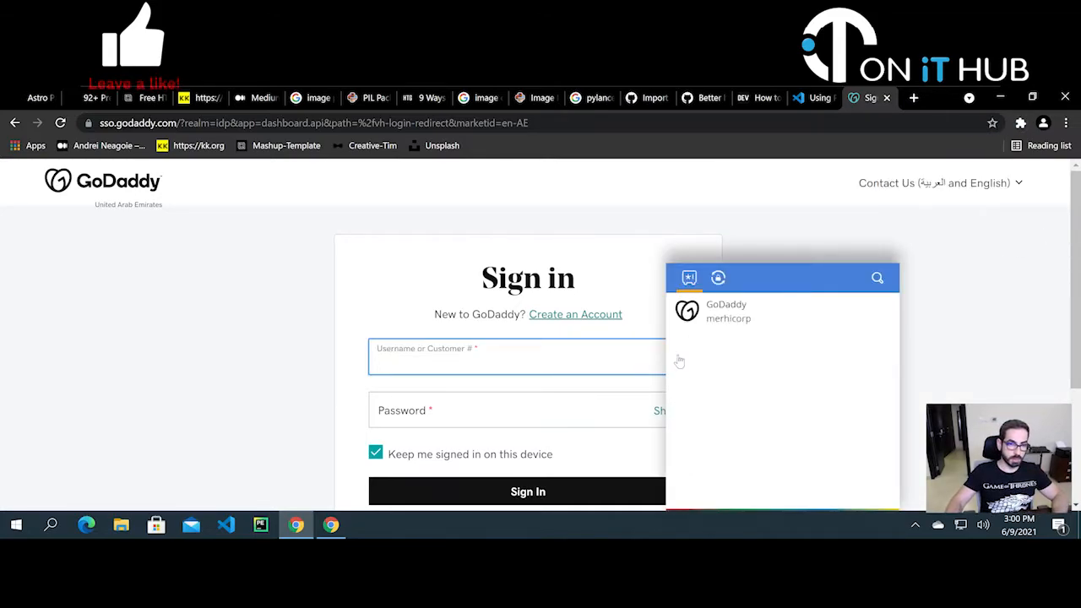
{"action": "left_click", "coordinate": [737, 323]}
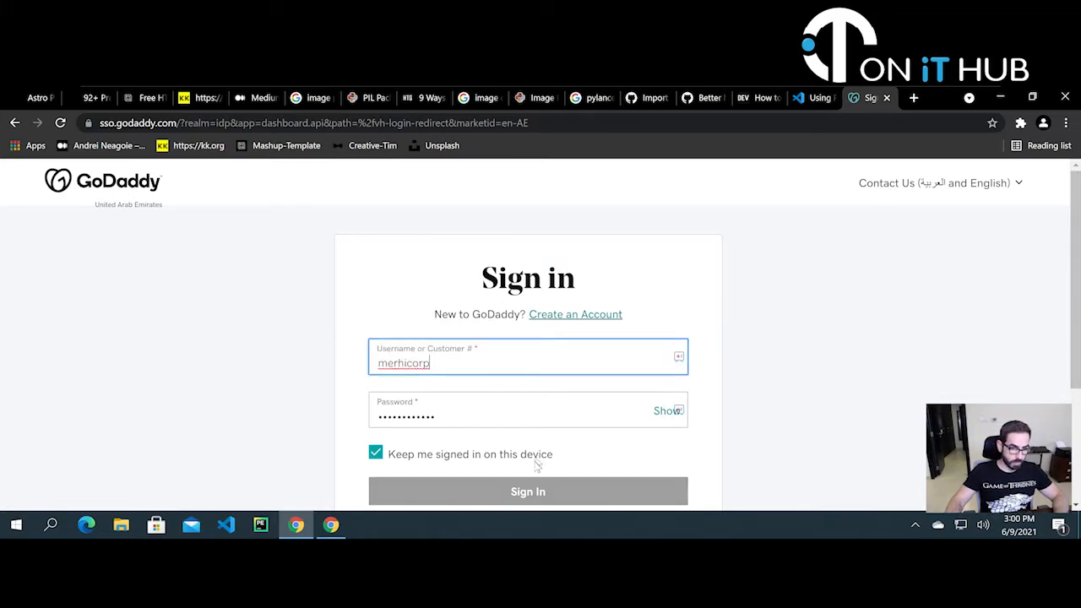
{"action": "scroll", "coordinate": [733, 443], "scroll_direction": "down", "scroll_amount": 1}
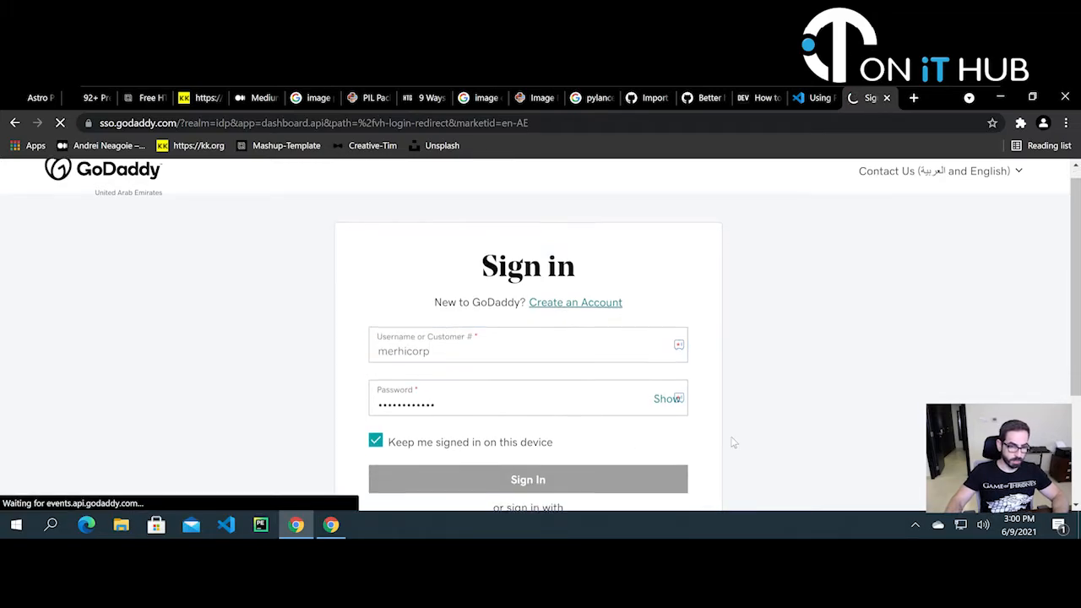
{"action": "scroll", "coordinate": [733, 443], "scroll_direction": "down", "scroll_amount": 1}
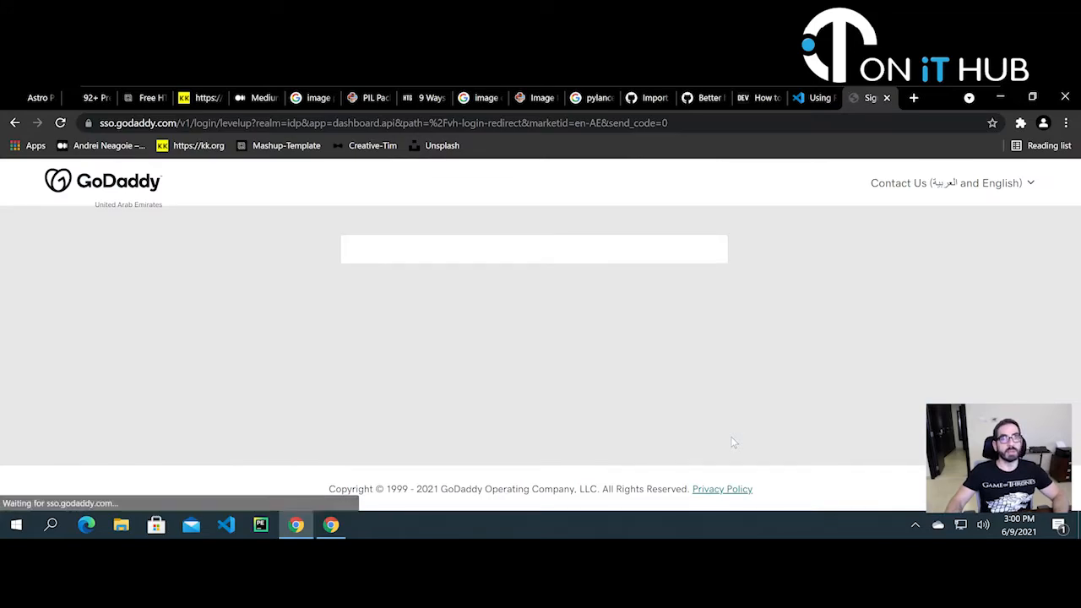
{"action": "scroll", "coordinate": [595, 407], "scroll_direction": "down", "scroll_amount": 1}
{"action": "scroll", "coordinate": [595, 407], "scroll_direction": "down", "scroll_amount": 1}
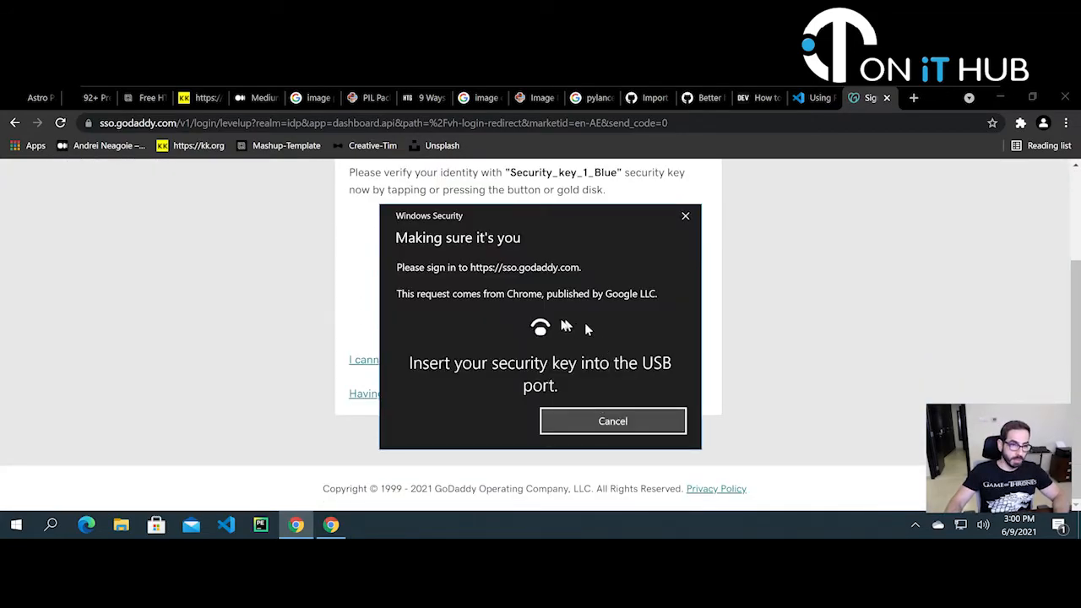
{"action": "left_click", "coordinate": [647, 422]}
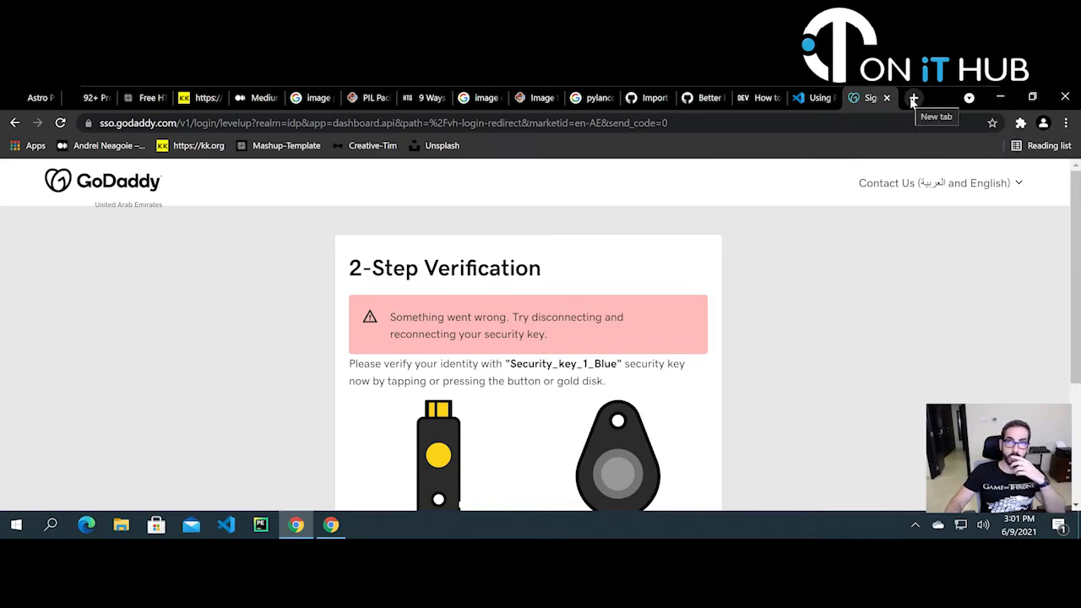
- Start a new Web Account password for sso.godaddy.com in Zoho Vault, then discard it unsaved
{"action": "left_click", "coordinate": [1021, 123]}
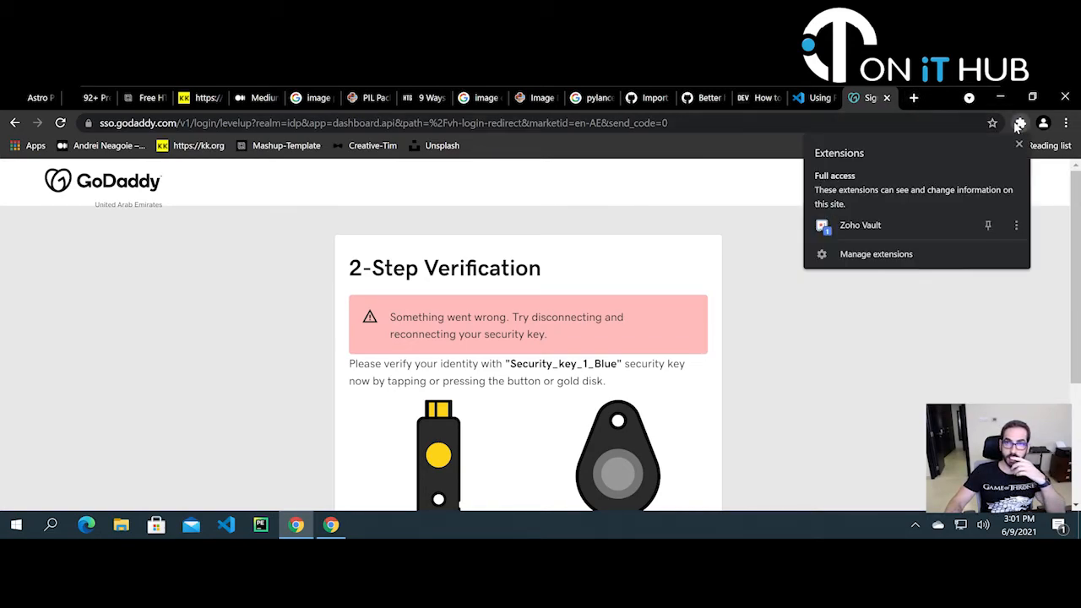
{"action": "left_click", "coordinate": [887, 224]}
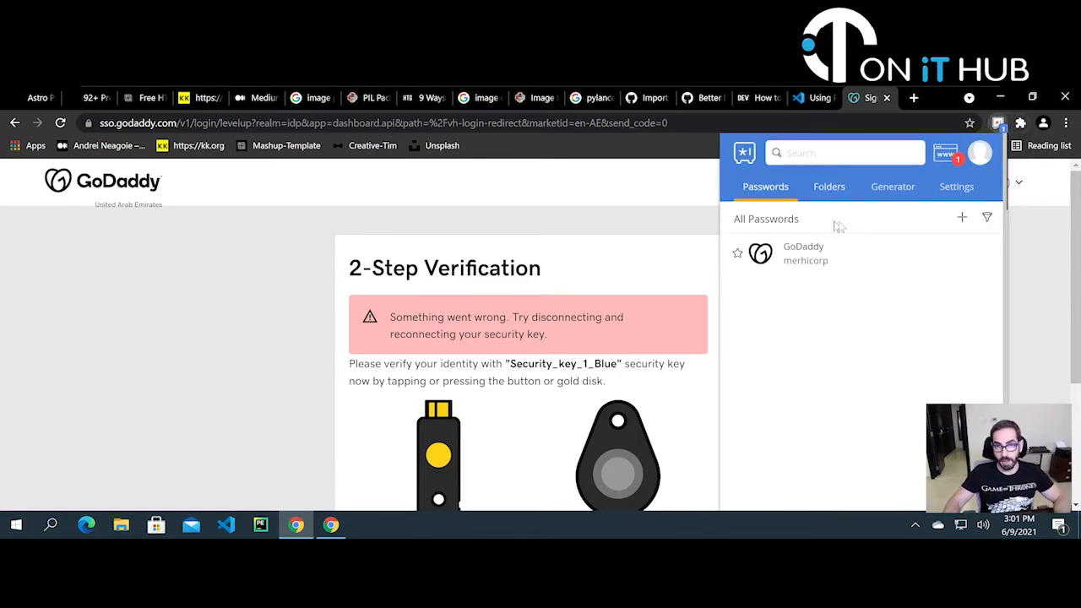
{"action": "left_click", "coordinate": [965, 218]}
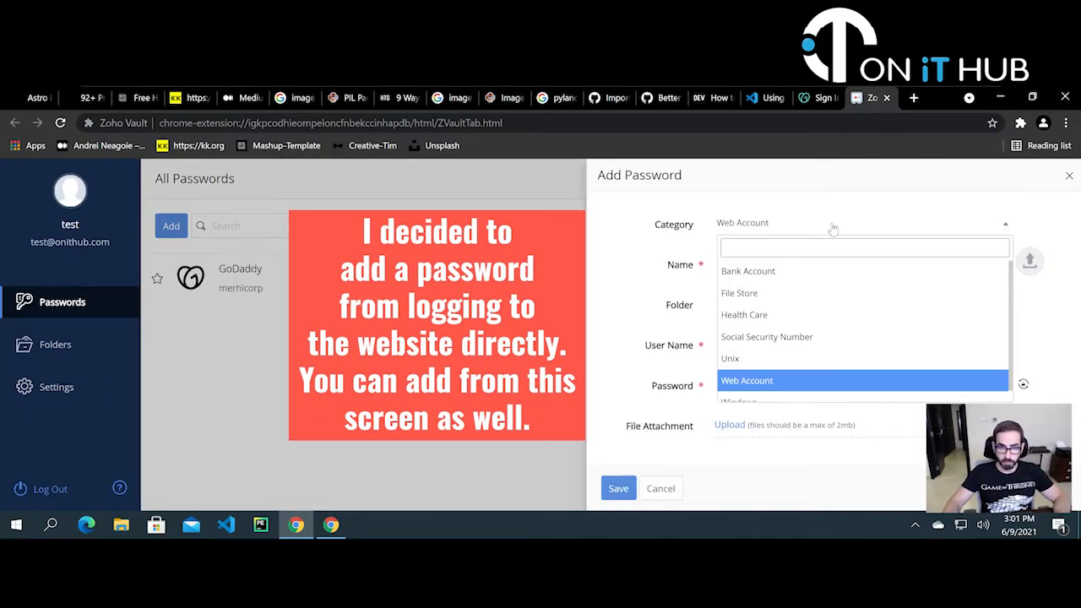
{"action": "left_click", "coordinate": [823, 231]}
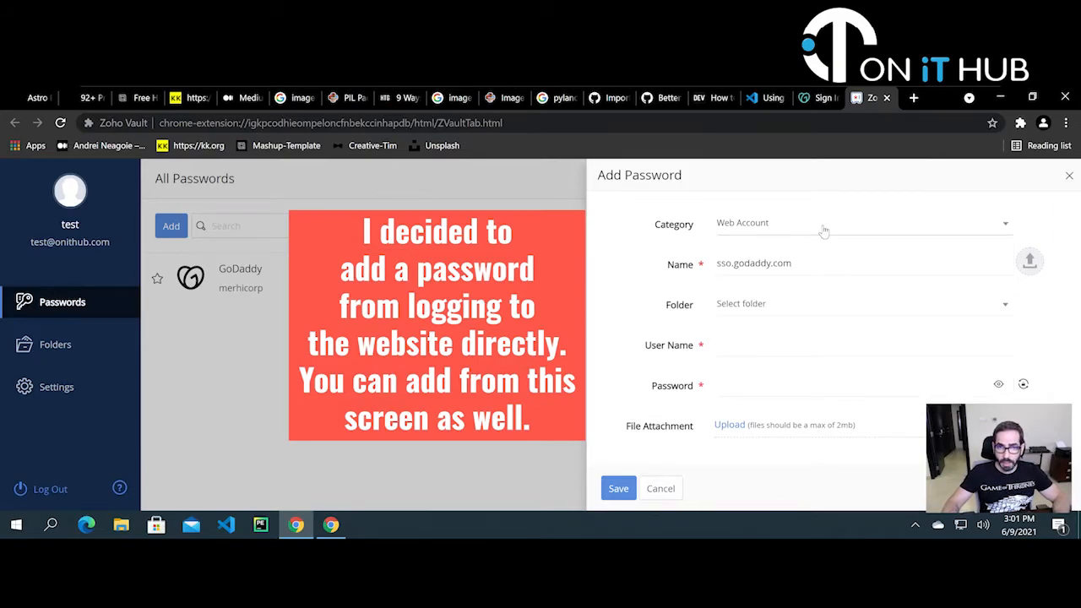
{"action": "left_click", "coordinate": [810, 263]}
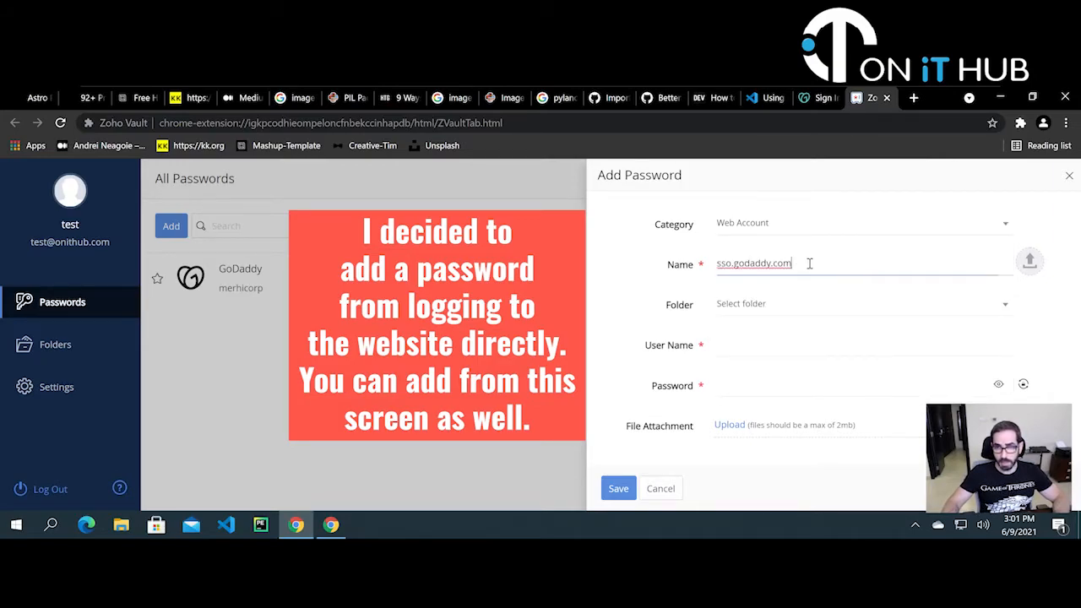
{"action": "left_click", "coordinate": [1069, 178]}
{"action": "left_click", "coordinate": [914, 98]}
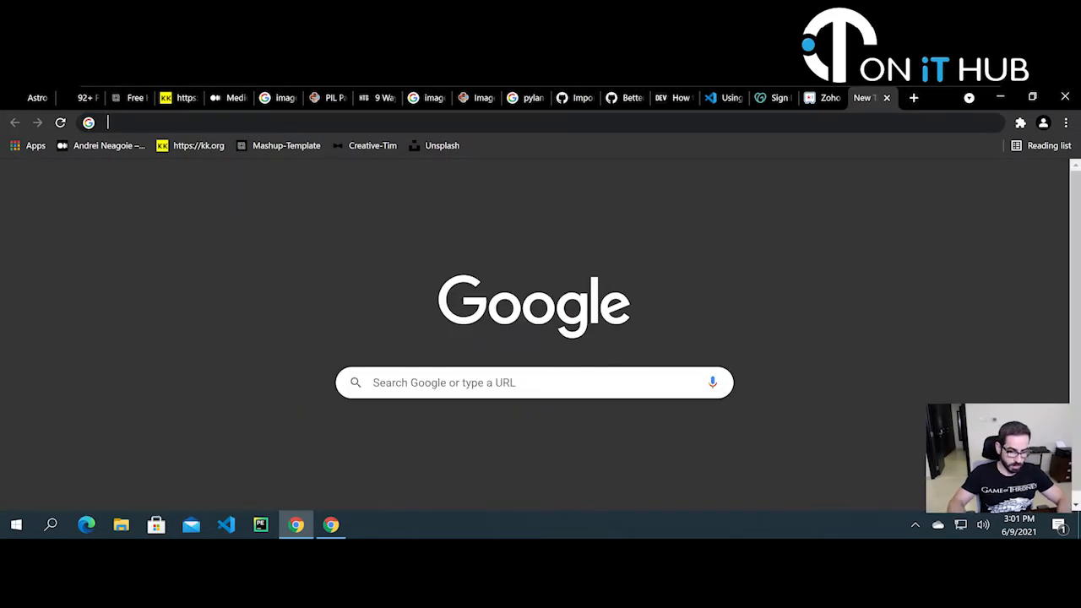
- Search Google for linkedin in a new tab and go to LinkedIn's Sign in page
{"action": "type", "text": "fac"}
{"action": "key", "text": "Escape"}
{"action": "type", "text": "linked"}
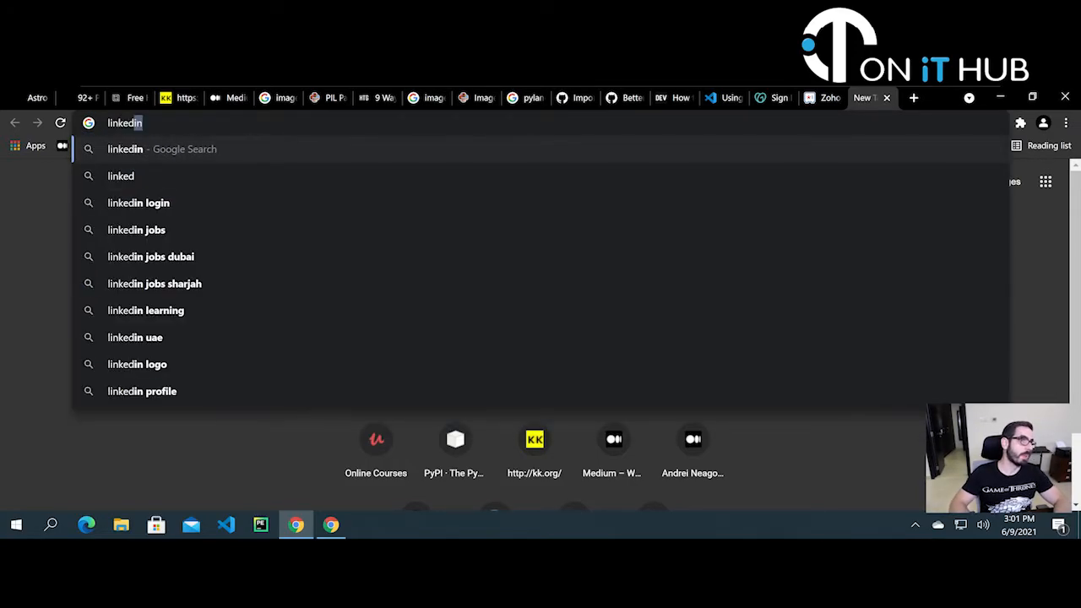
{"action": "key", "text": "Return"}
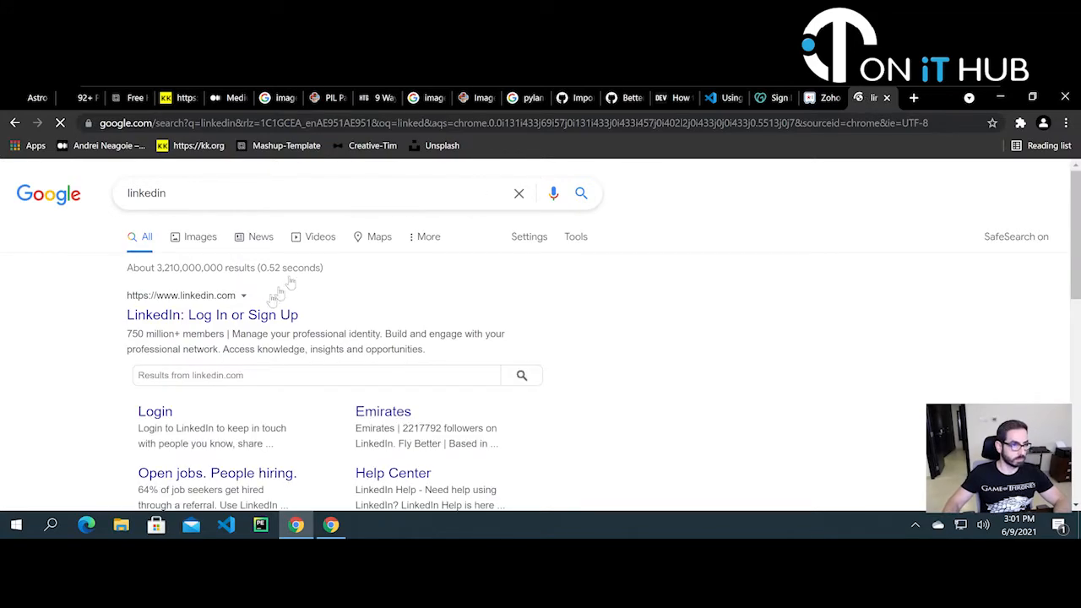
{"action": "left_click", "coordinate": [253, 319]}
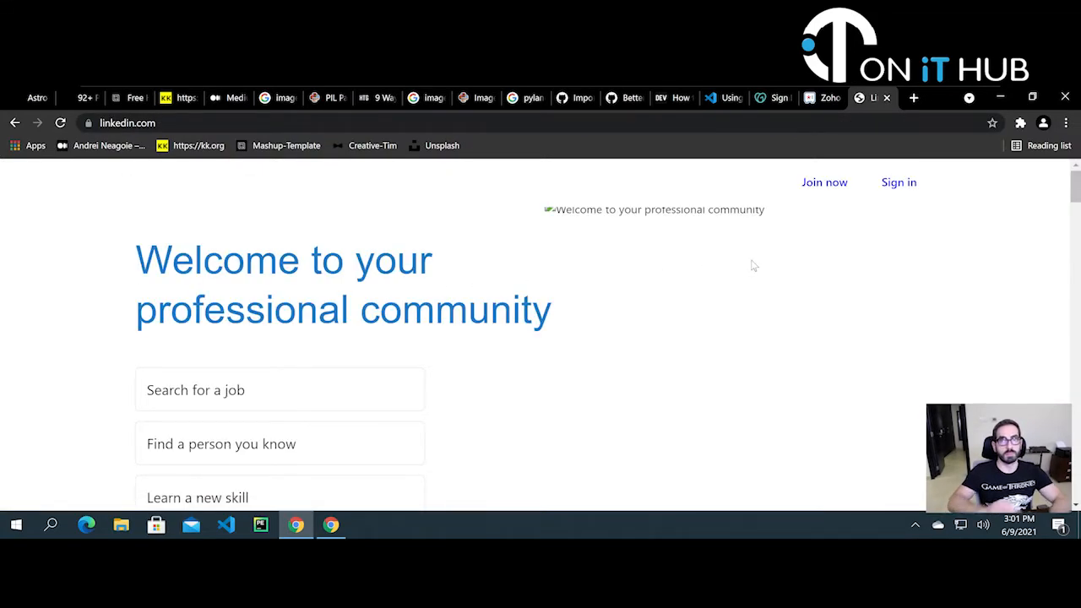
{"action": "left_click", "coordinate": [917, 188]}
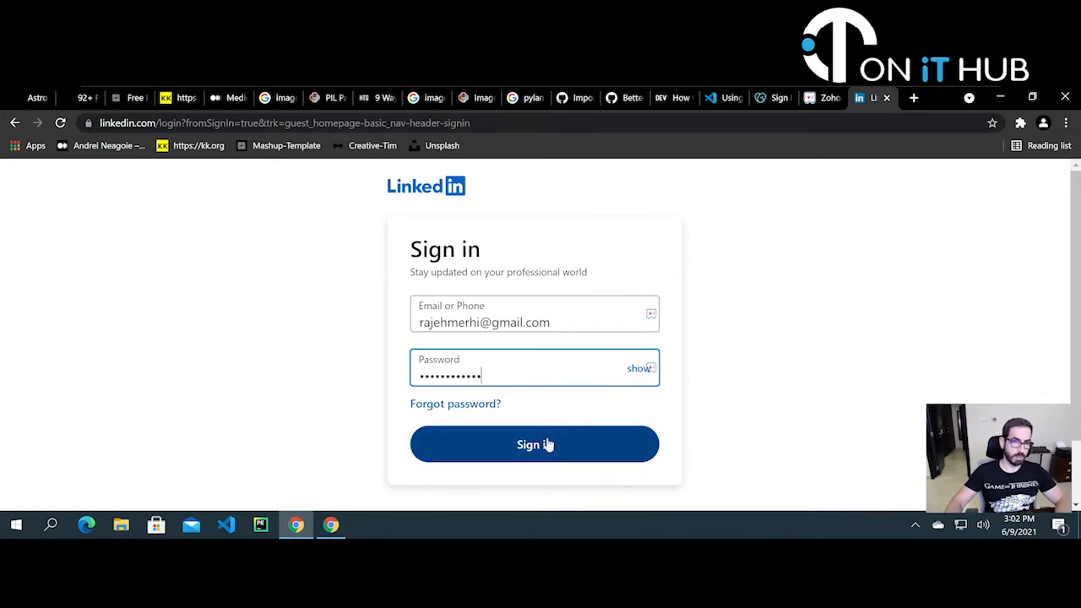
- Sign in to LinkedIn, save the login to Zoho Vault, and submit the authenticator code
{"action": "left_click", "coordinate": [547, 445]}
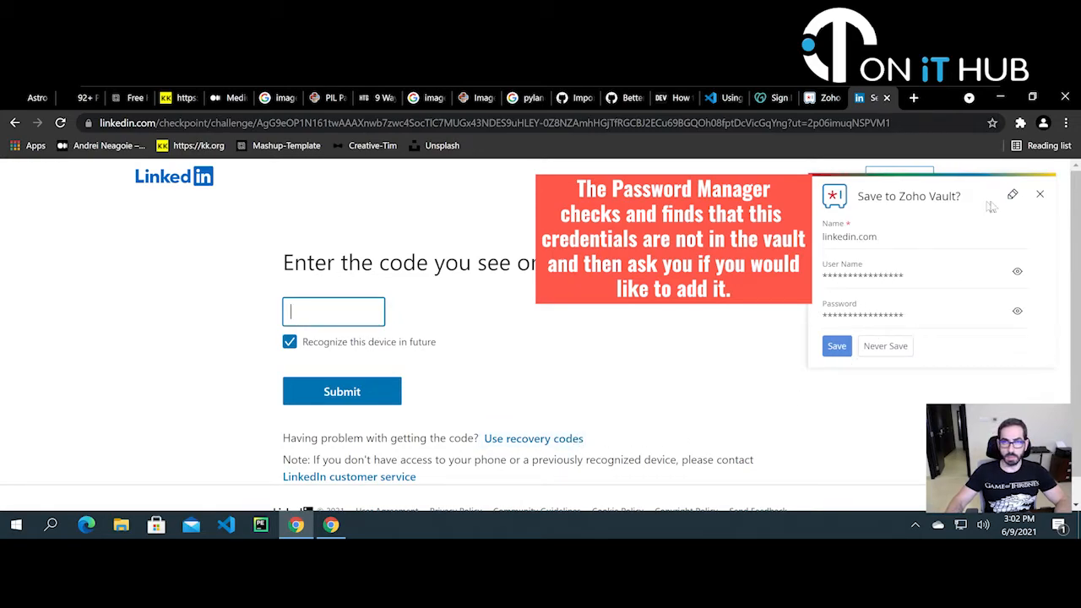
{"action": "left_click", "coordinate": [841, 347]}
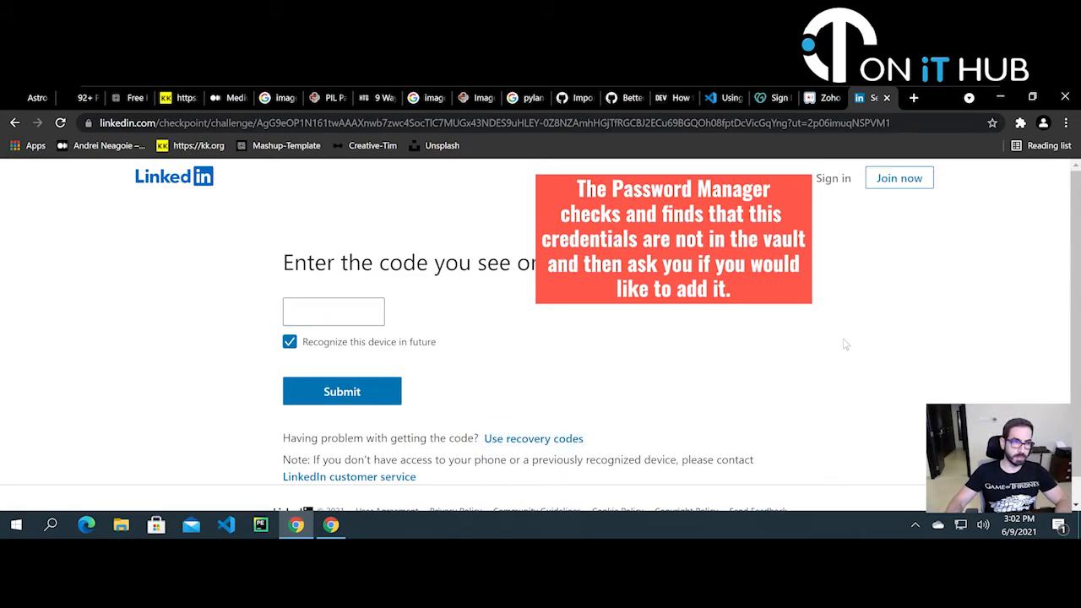
{"action": "left_click", "coordinate": [314, 311]}
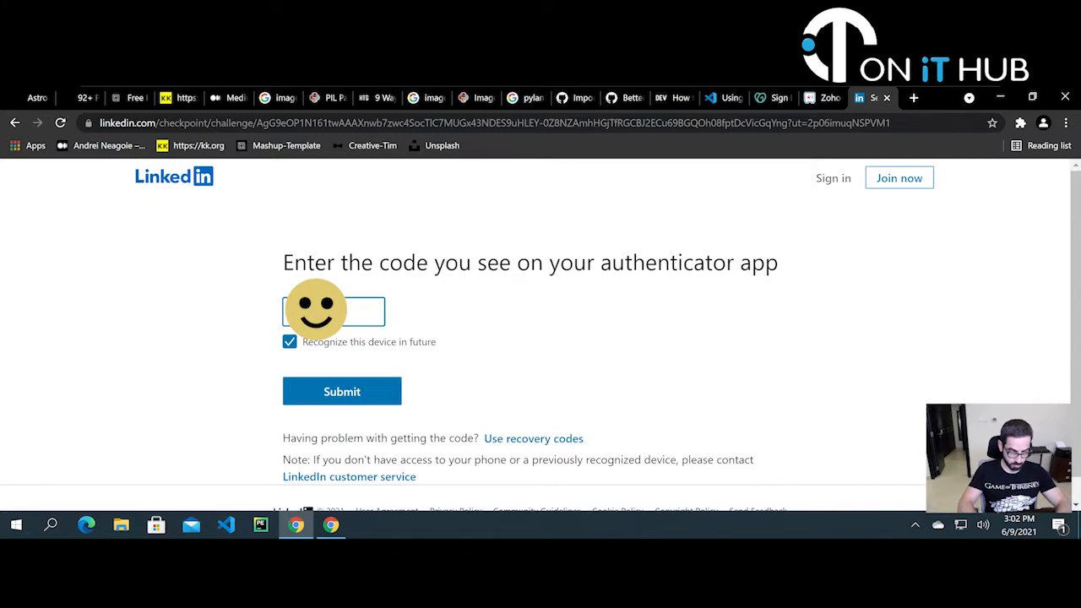
{"action": "key", "text": "Return"}
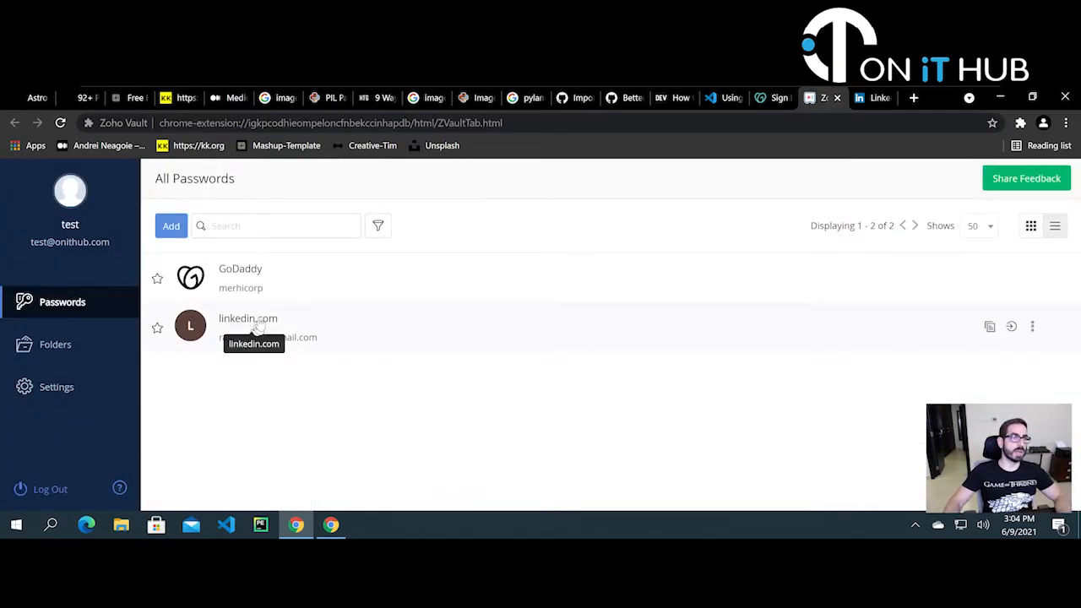
- Fill LinkedIn's sign-in form from the saved linkedin.com vault entry and sign in
{"action": "left_click", "coordinate": [867, 99]}
{"action": "left_click", "coordinate": [334, 361]}
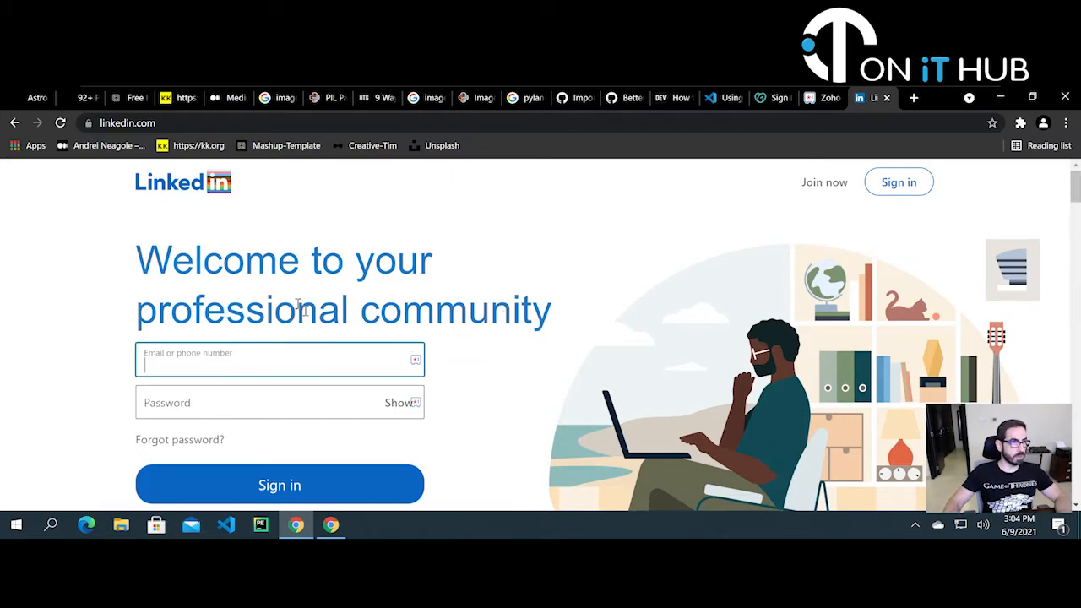
{"action": "left_click", "coordinate": [915, 187]}
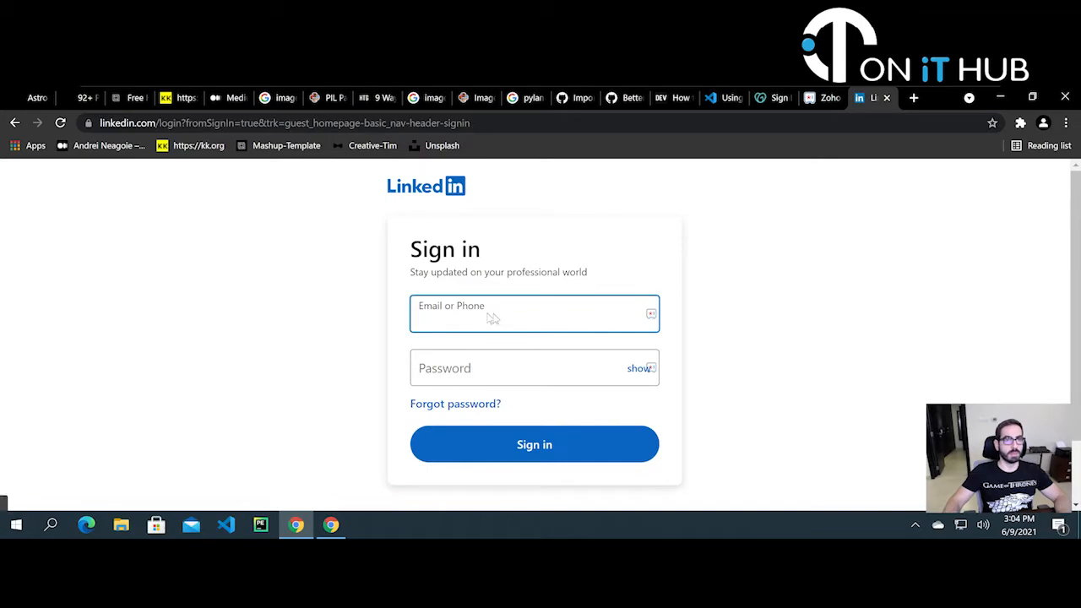
{"action": "left_click", "coordinate": [651, 315]}
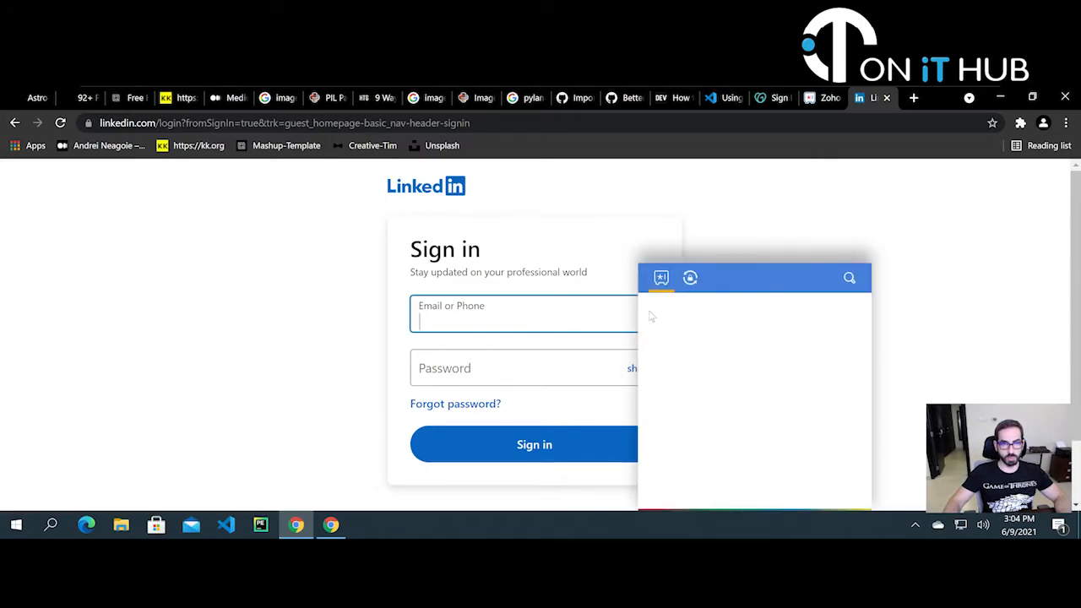
{"action": "left_click", "coordinate": [716, 319]}
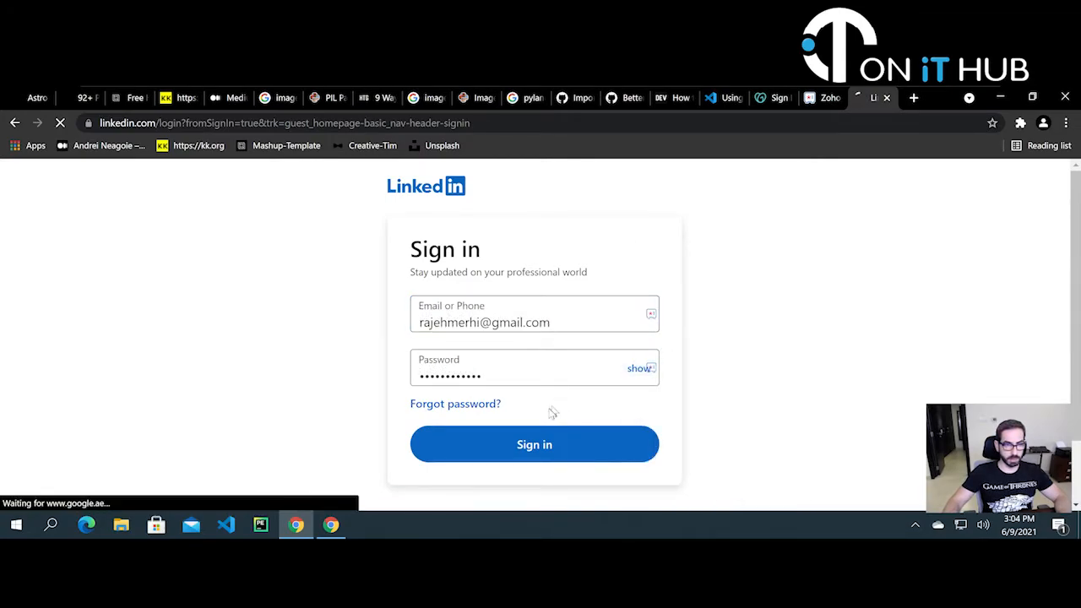
{"action": "left_click", "coordinate": [537, 440]}
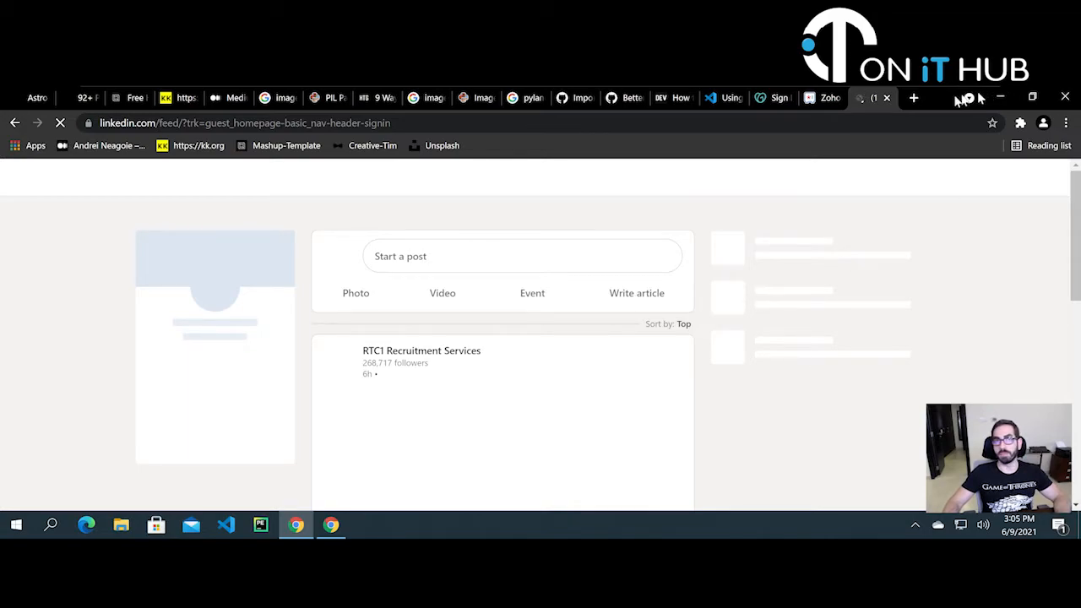
- Check the saved passwords in the Zoho Vault tab
{"action": "left_click", "coordinate": [827, 99]}
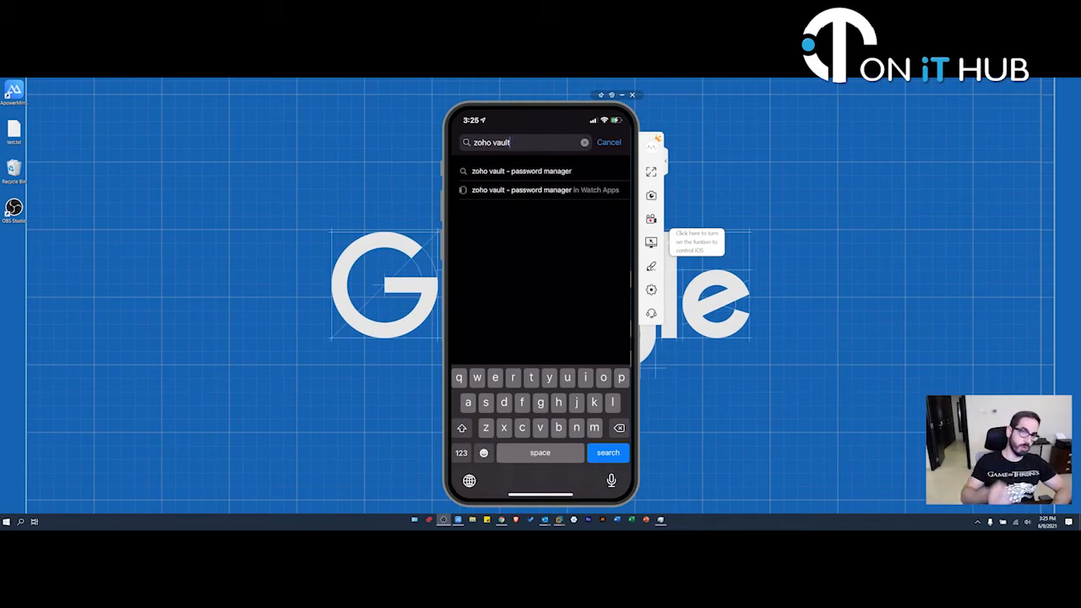
- Search the App Store for zoho vault, review the Zoho Vault – Password Manager listing, and install it
{"action": "key", "text": "Return"}
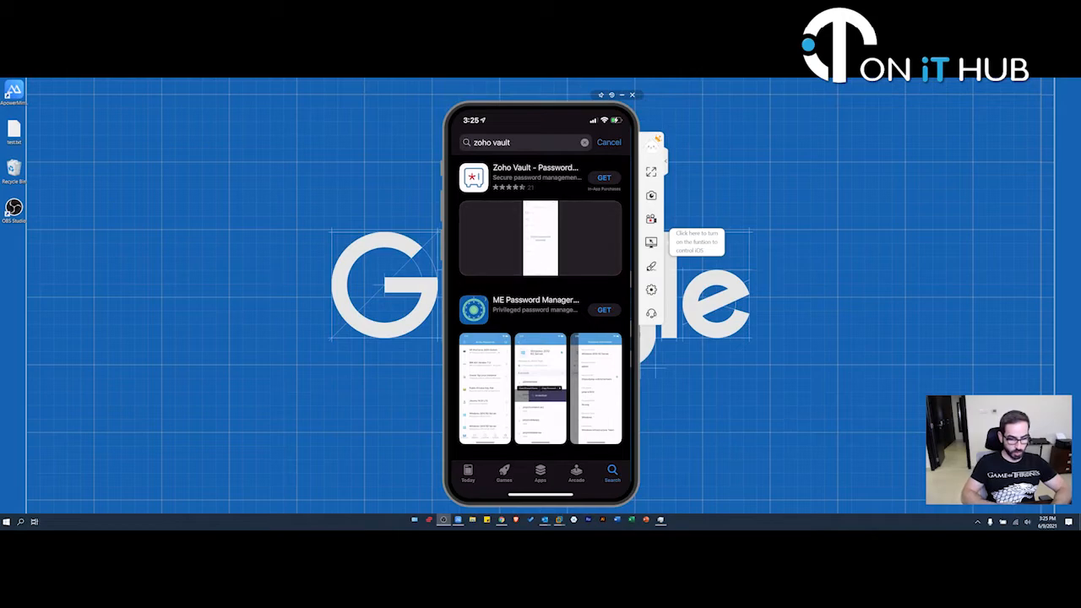
{"action": "left_click", "coordinate": [535, 172]}
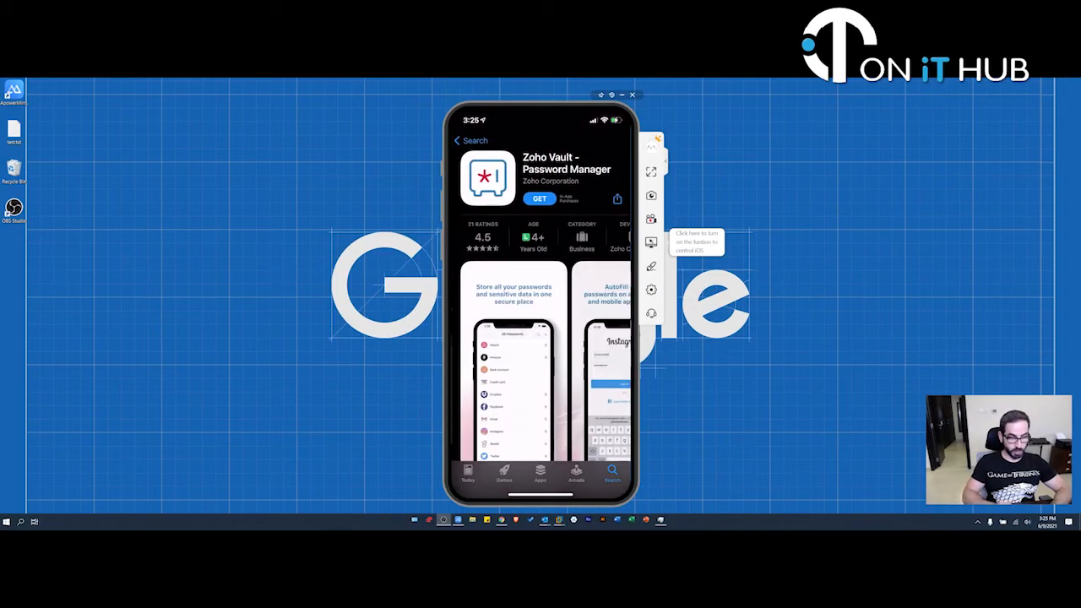
{"action": "scroll", "coordinate": [540, 313], "scroll_direction": "down", "scroll_amount": 2}
{"action": "scroll", "coordinate": [540, 312], "scroll_direction": "up", "scroll_amount": 2}
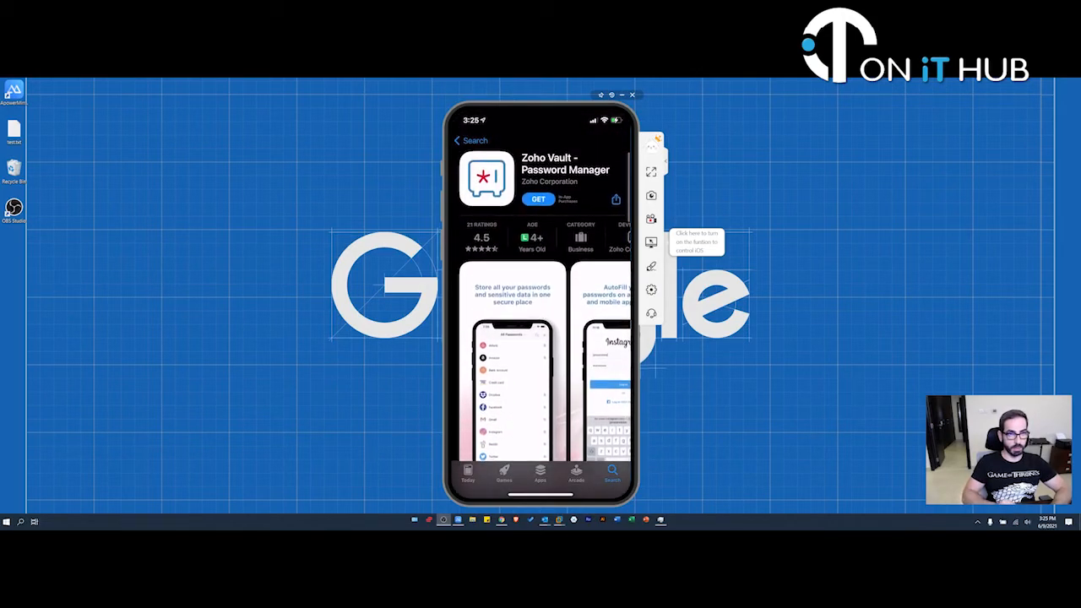
{"action": "left_click", "coordinate": [471, 141]}
{"action": "left_click", "coordinate": [604, 177]}
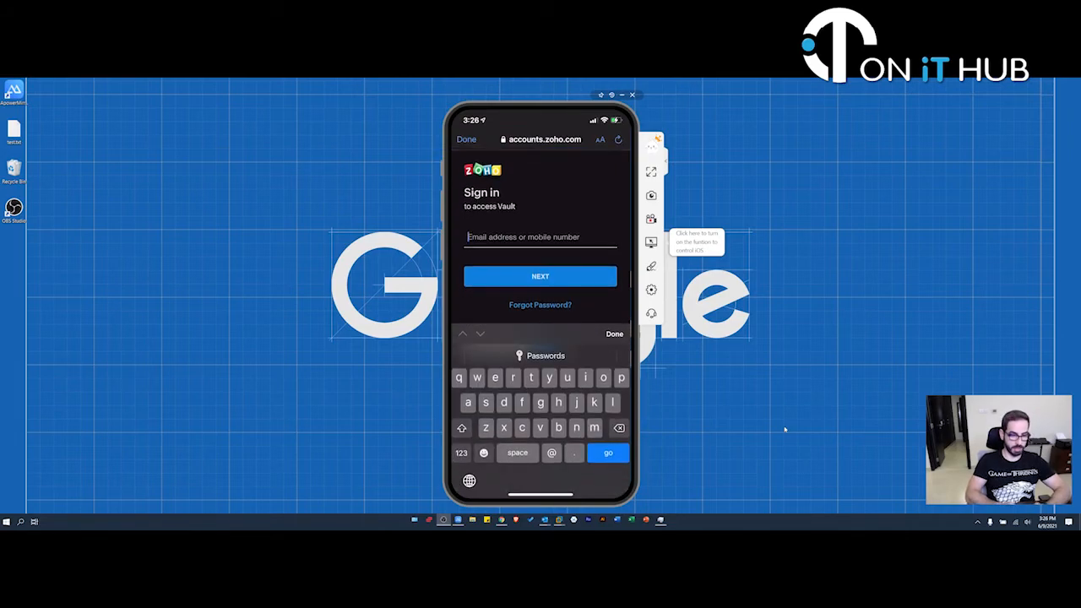
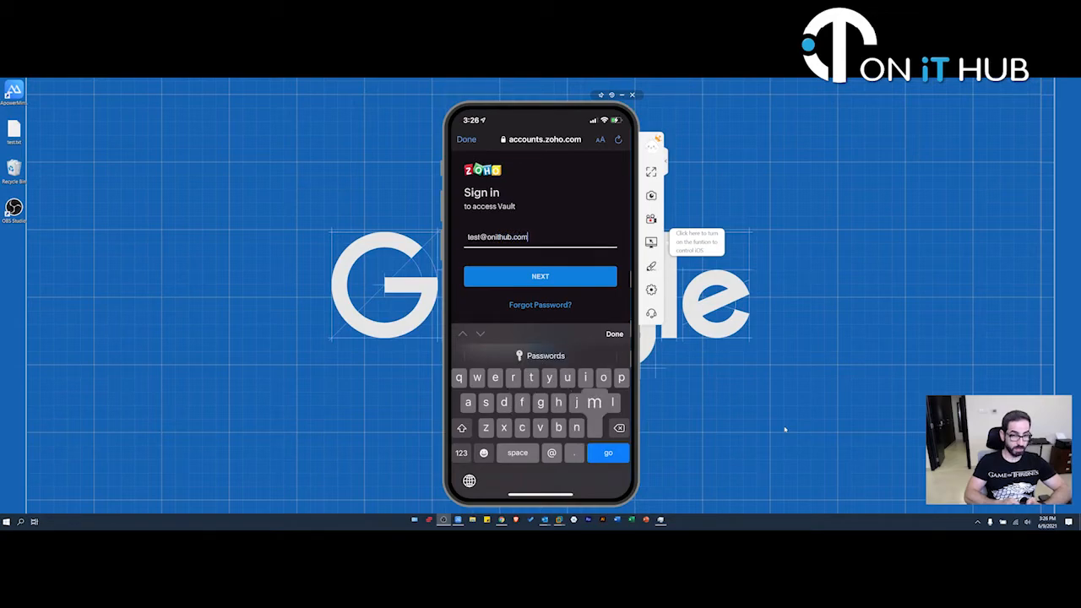